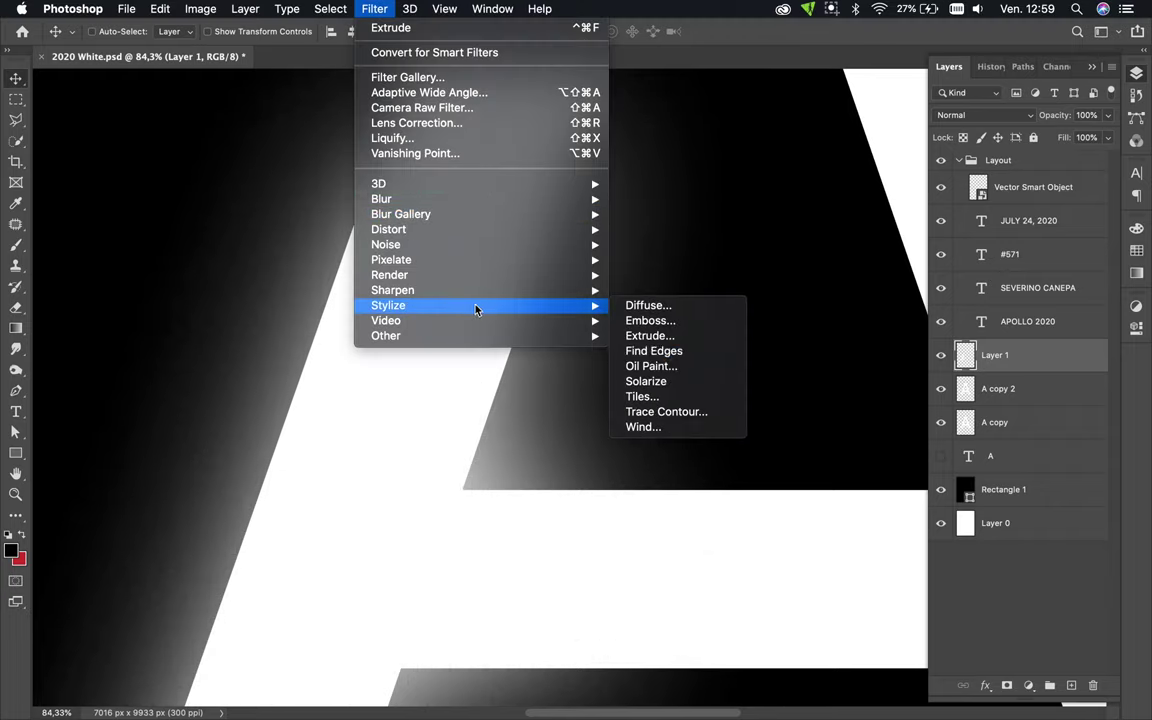
Apply the Stylize > Tiles filter to Layer 1.
click(652, 440)
key(Tab)
click(655, 222)
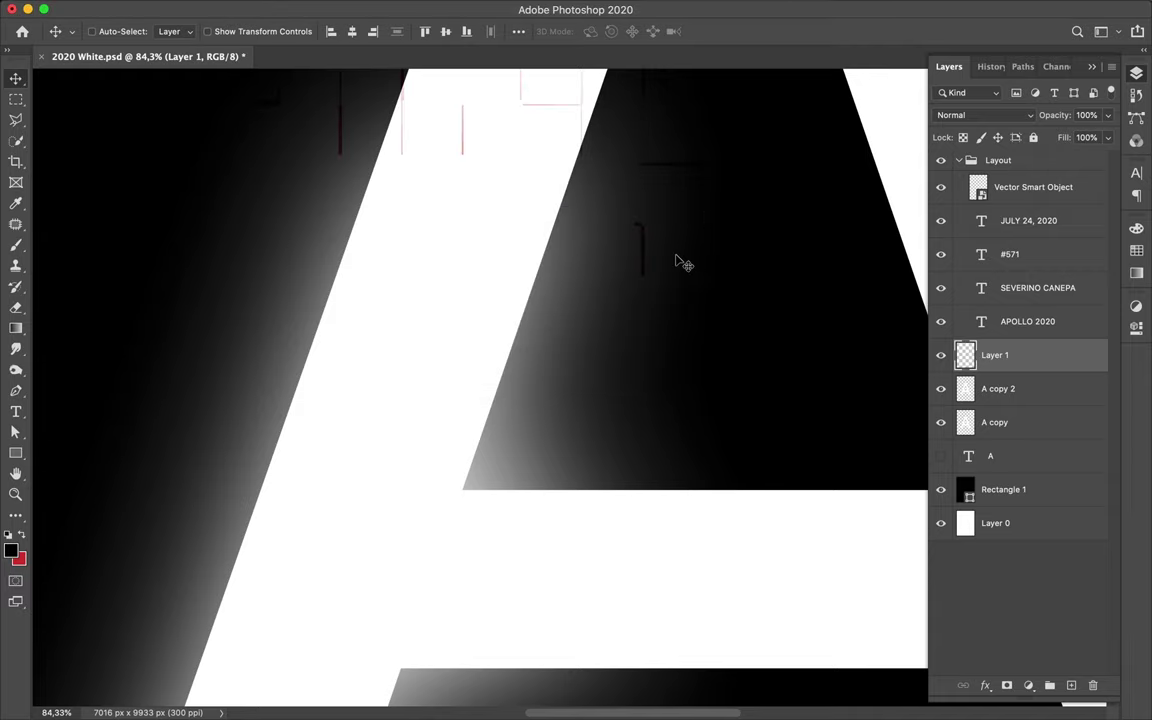
Streak the tile texture with the Wind filter.
scroll(577, 132, down, 2)
click(373, 8)
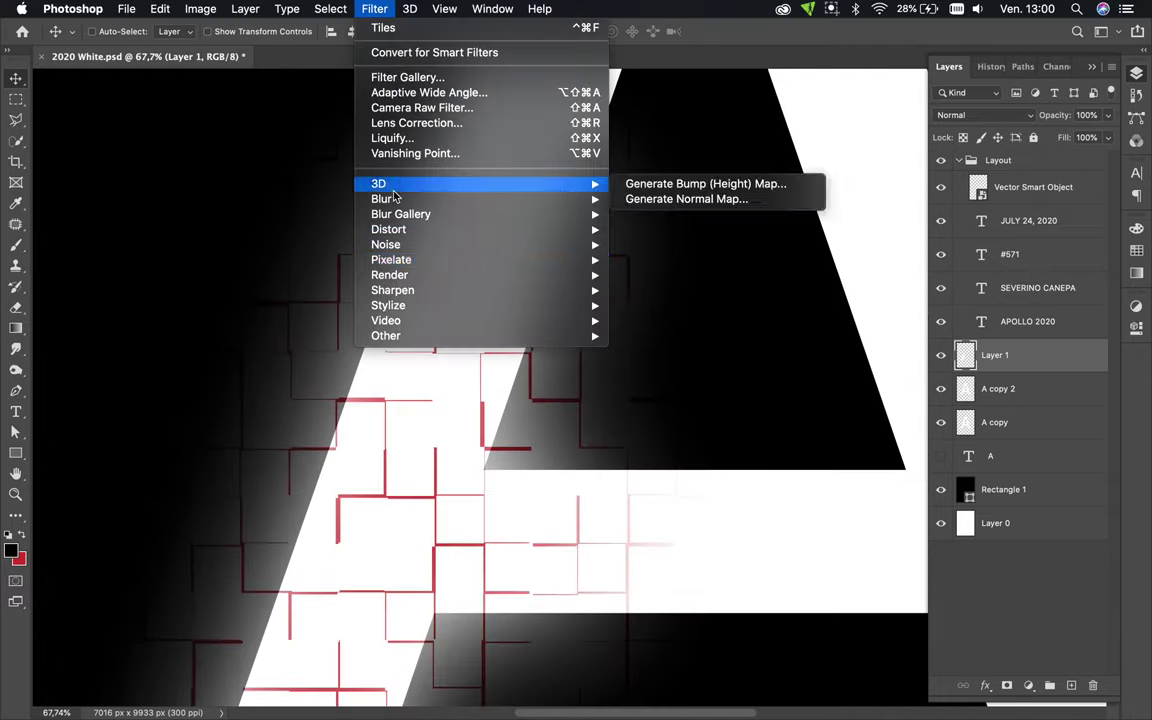
click(667, 431)
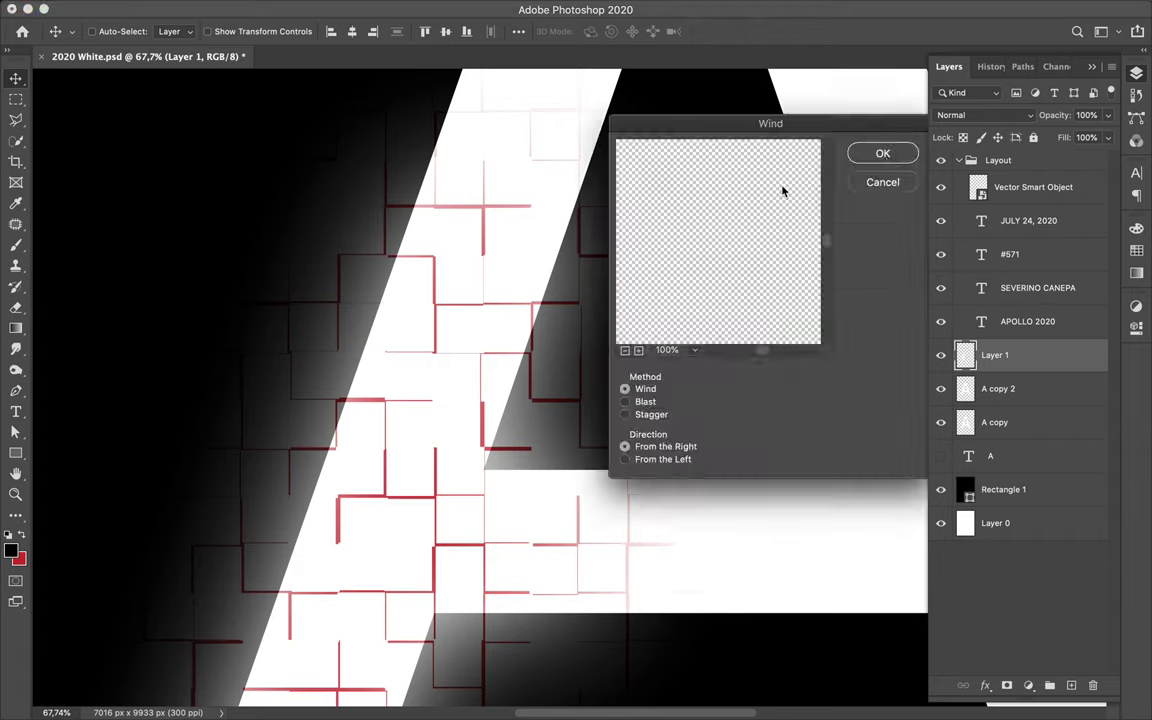
key(Return)
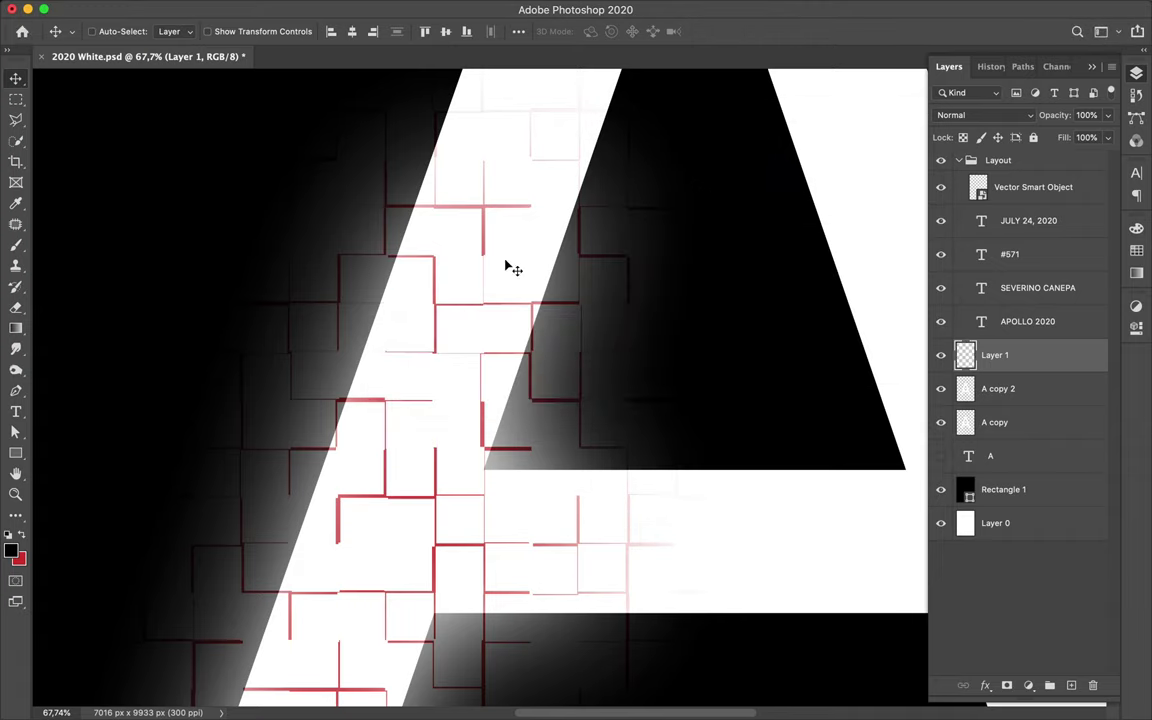
Stretch Layer 1 wider on both sides across the middle of the A.
scroll(509, 266, up, 5)
key(super+0)
key(super+t)
mouse_move(586, 450)
mouse_down()
mouse_move(811, 445)
mouse_move(800, 445)
mouse_up()
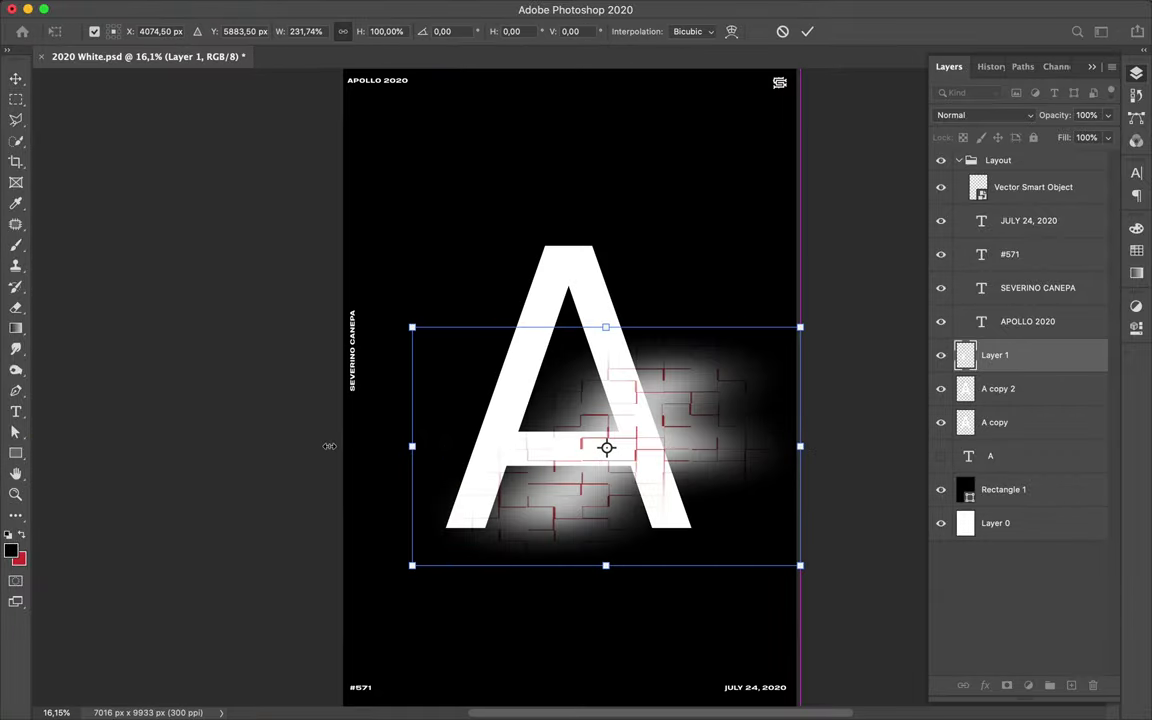
drag(329, 446, 324, 446)
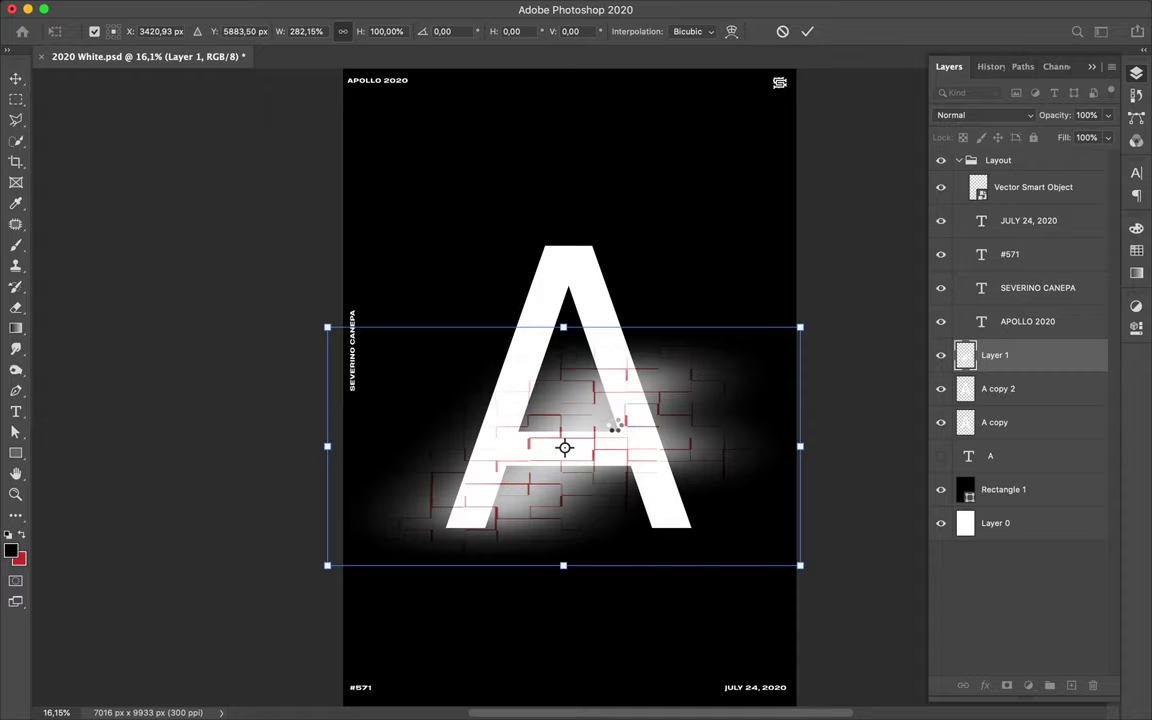
key(Return)
scroll(585, 428, up, 5)
right_click(950, 330)
key(Escape)
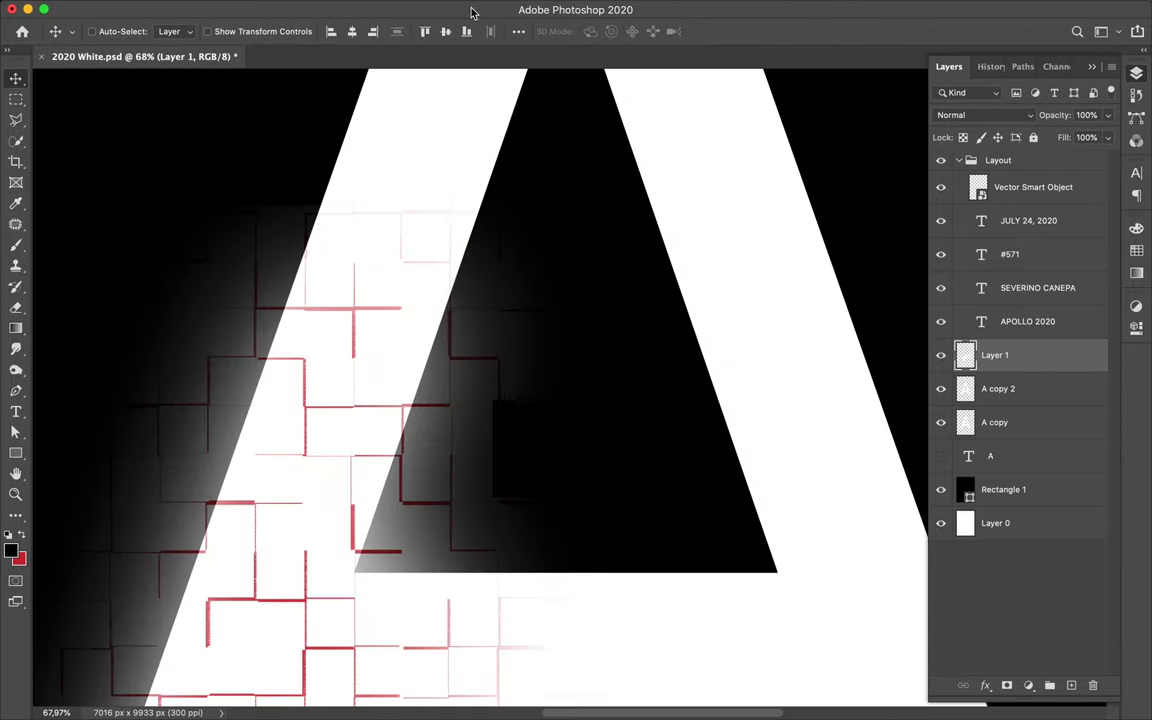
scroll(450, 386, down, 2)
scroll(450, 386, down, 3)
Apply the Wind filter to the tiles twice more.
scroll(450, 386, down, 3)
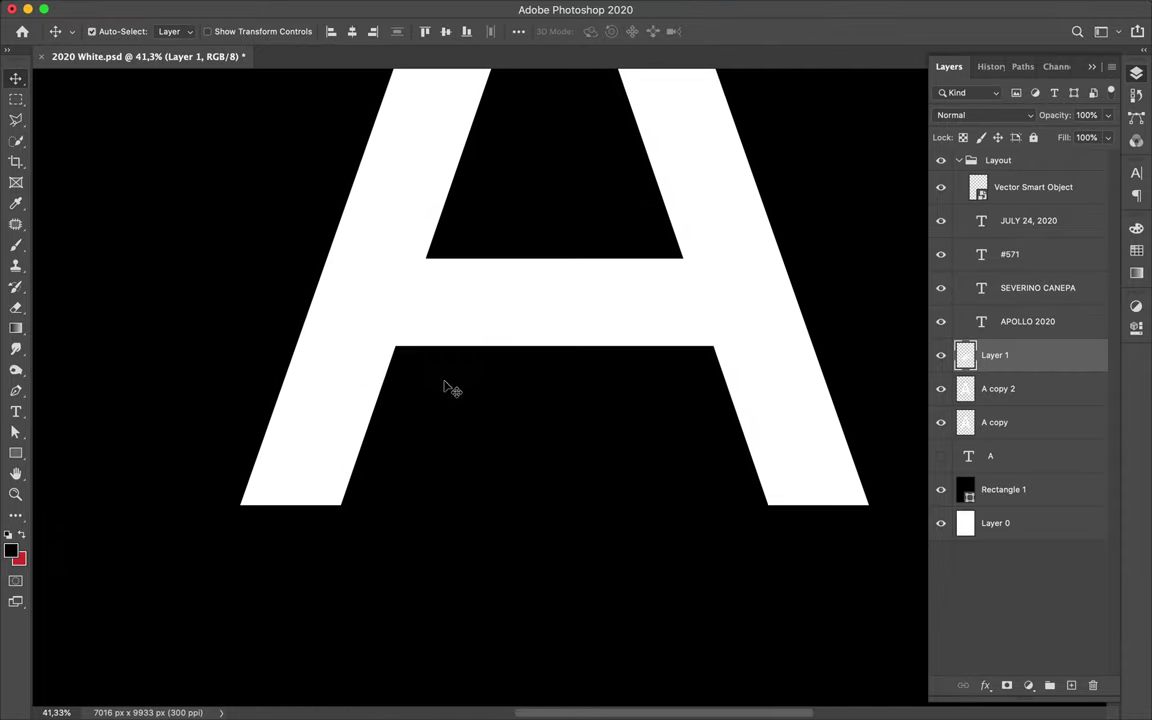
click(406, 10)
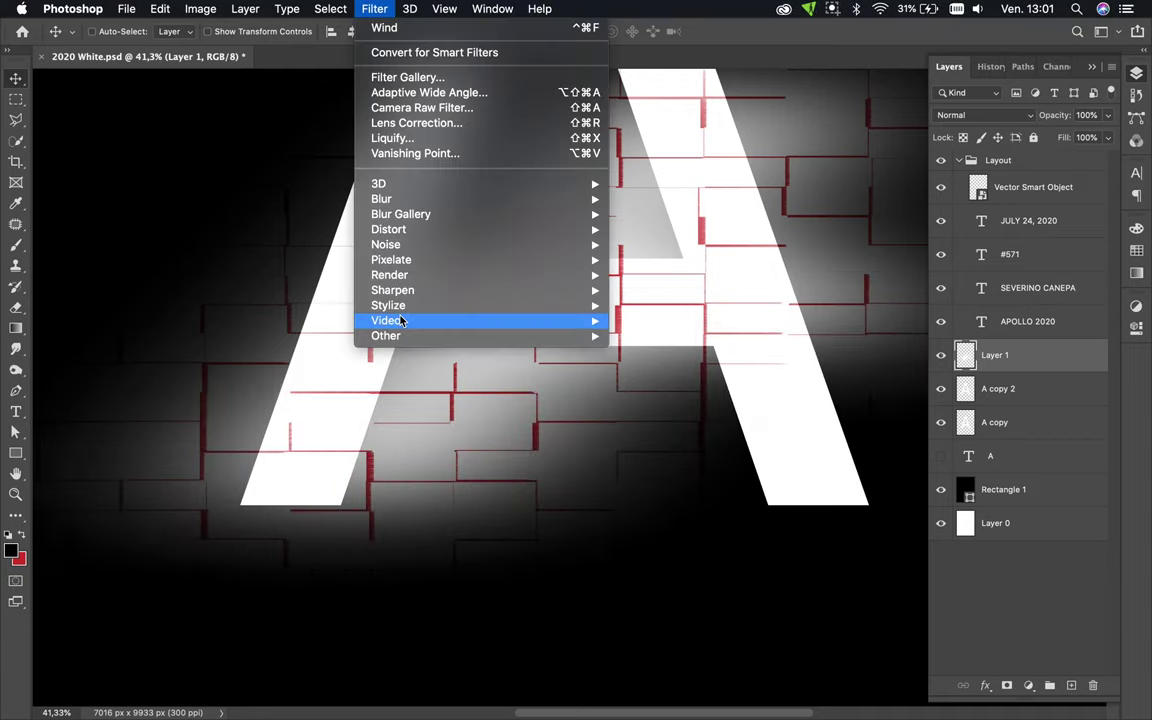
click(637, 435)
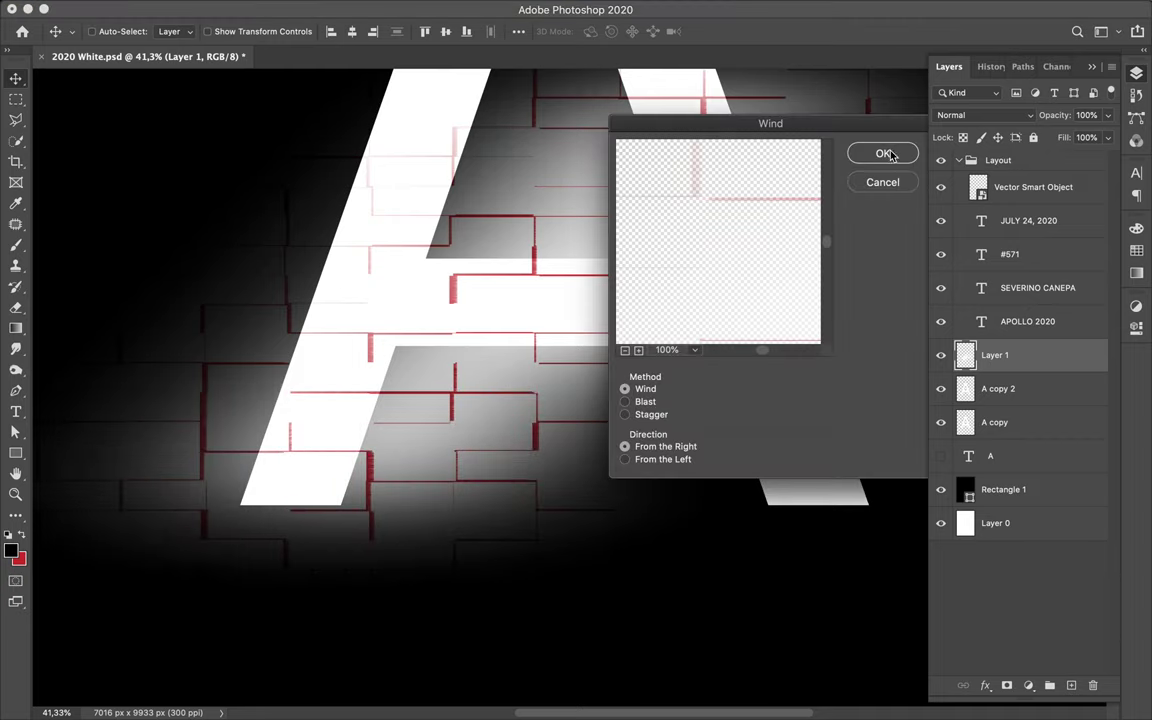
key(Return)
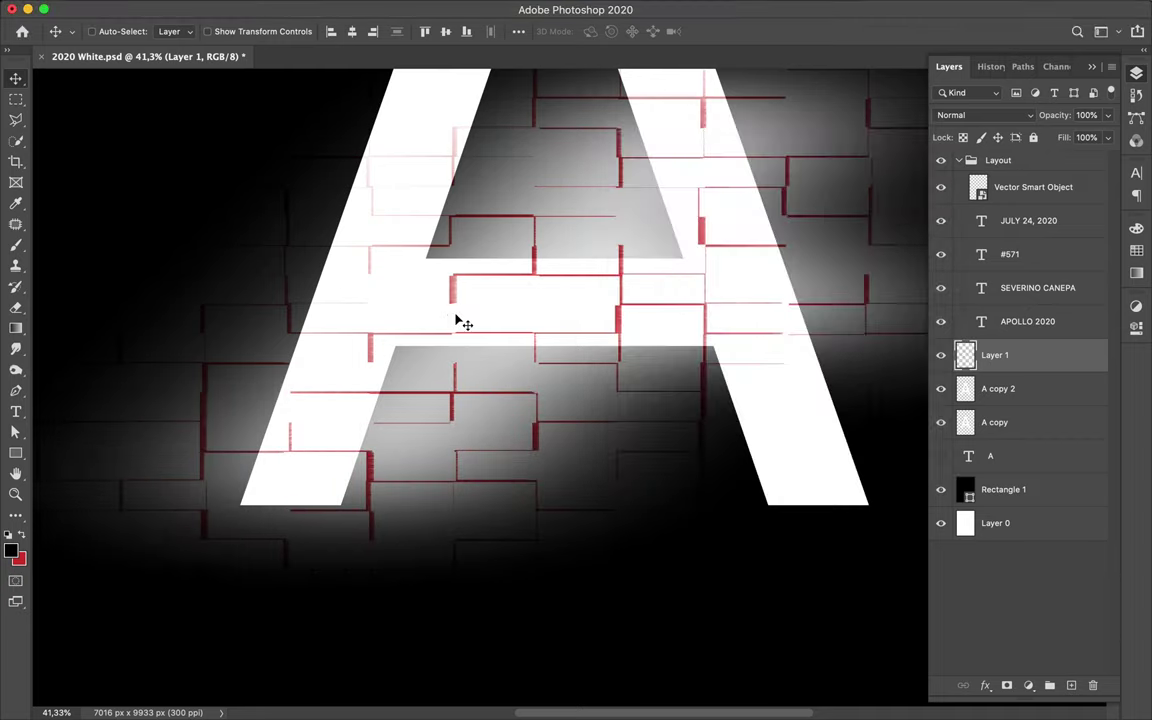
scroll(455, 321, up, 2)
scroll(455, 321, up, 3)
scroll(455, 321, up, 1)
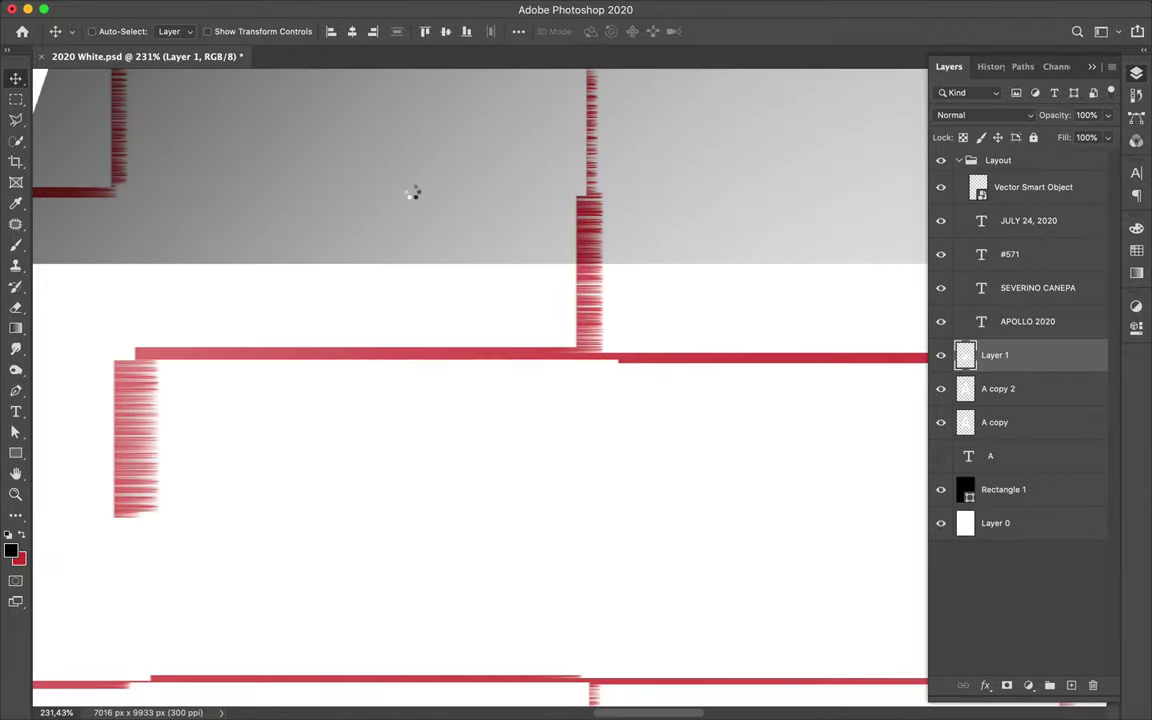
key(ctrl+super+f)
Run Wind on the tiles with the Blast method from the Left.
click(375, 8)
click(630, 424)
click(625, 401)
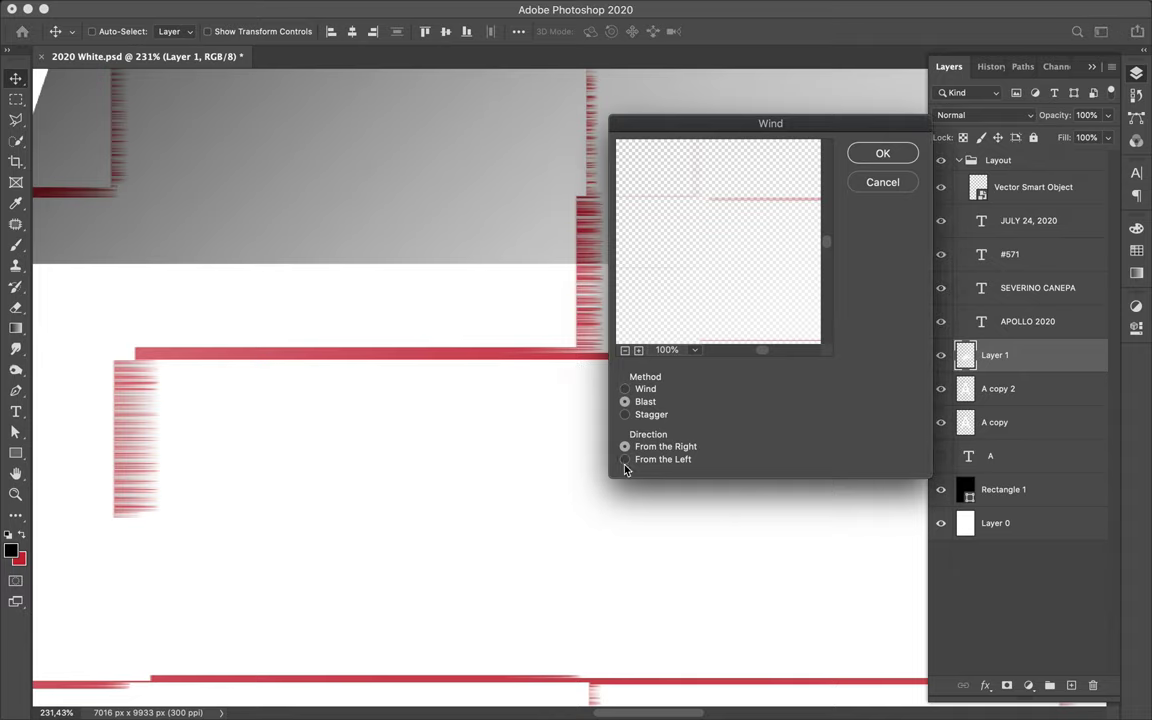
click(625, 459)
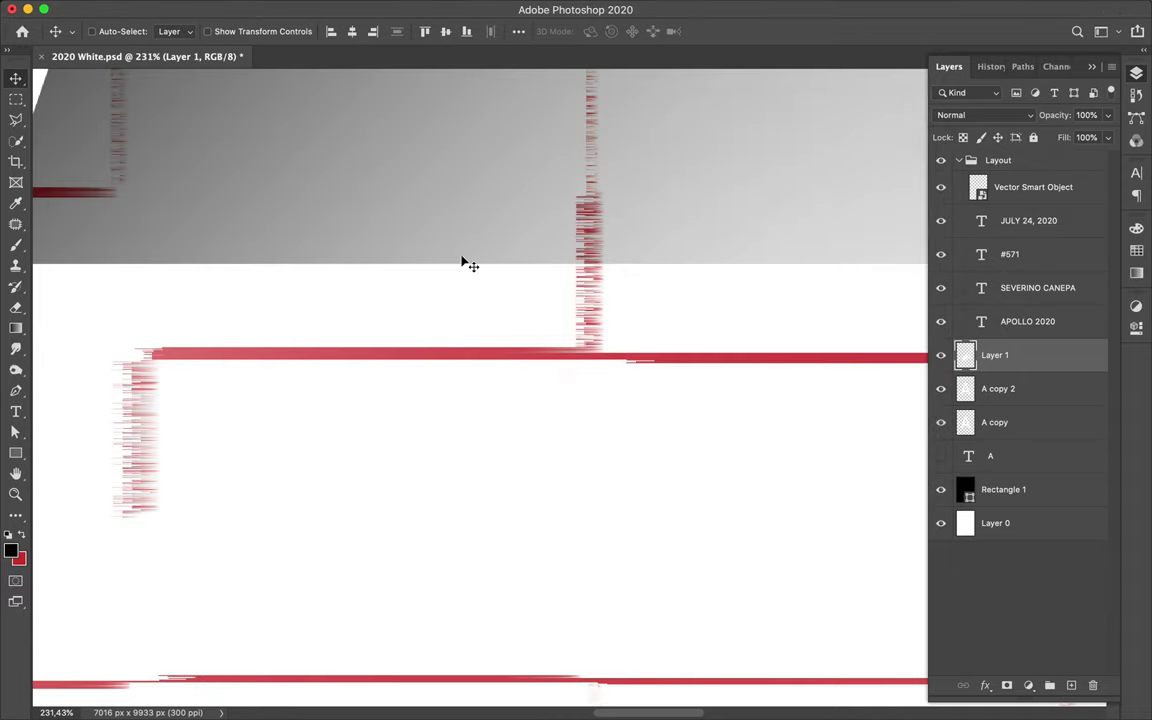
Duplicate A copy 2 above Layer 1 as A copy 3 and apply Wind to it.
drag(1010, 391, 1015, 348)
click(375, 8)
click(345, 28)
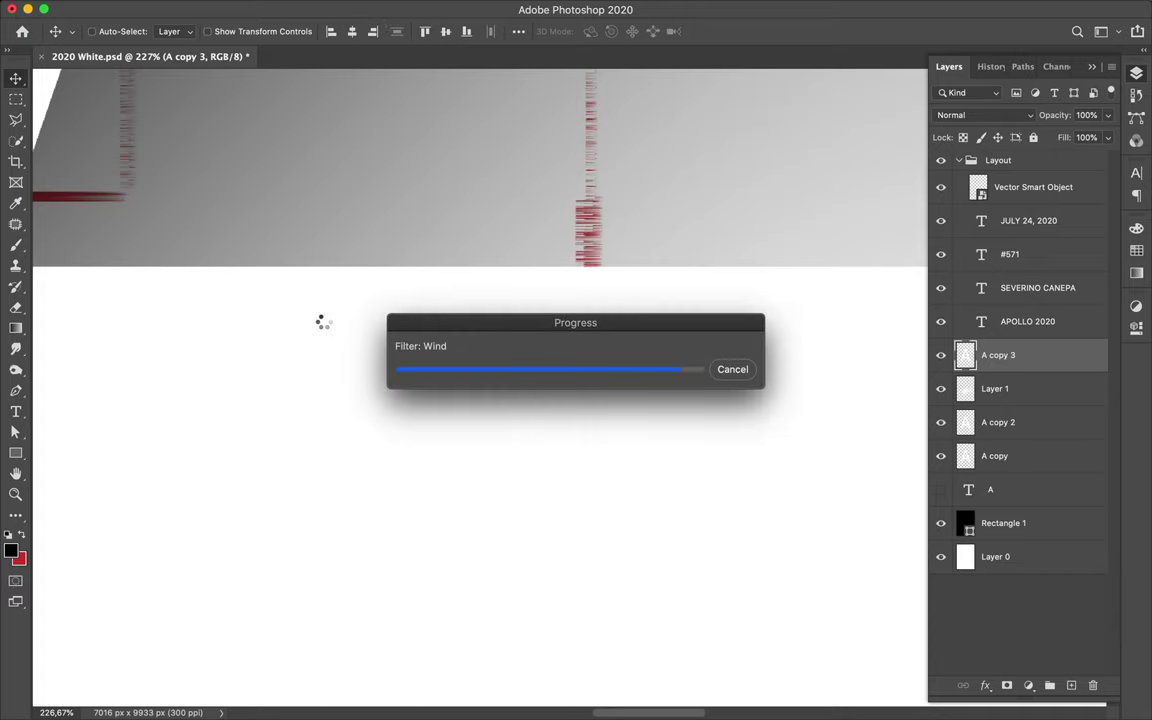
scroll(324, 328, down, 2)
scroll(324, 328, down, 2)
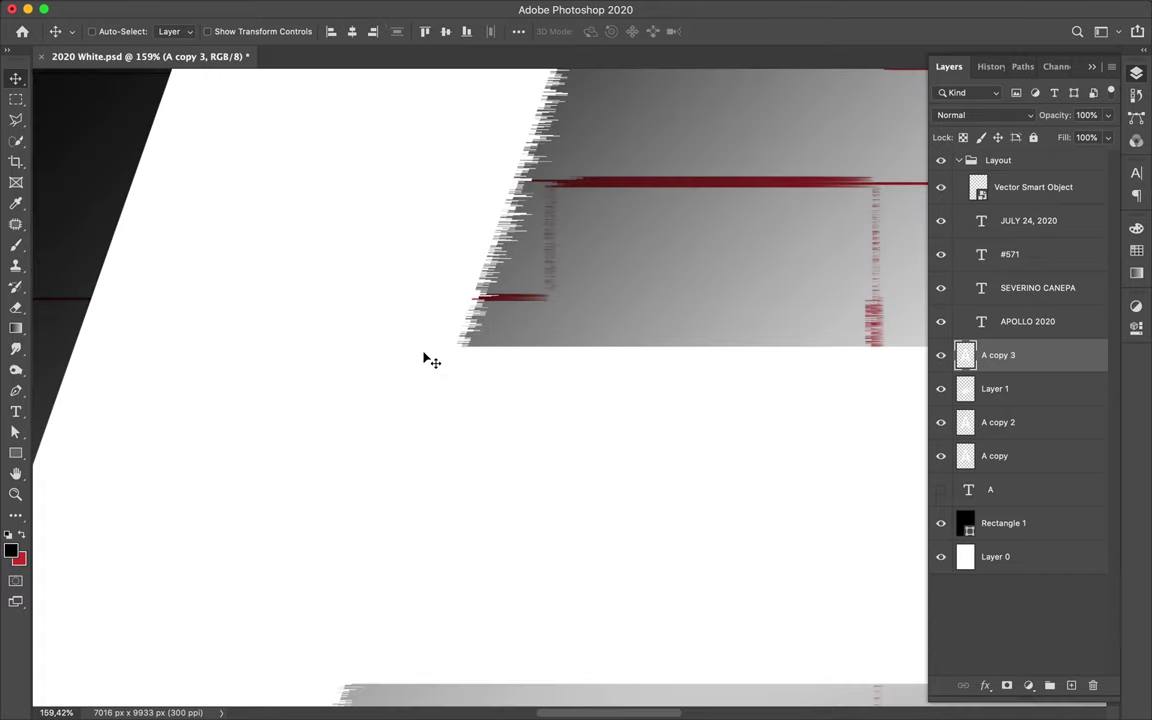
key(super+0)
Rotate A copy 3 by 90° with Free Transform.
key(super+t)
drag(442, 226, 710, 289)
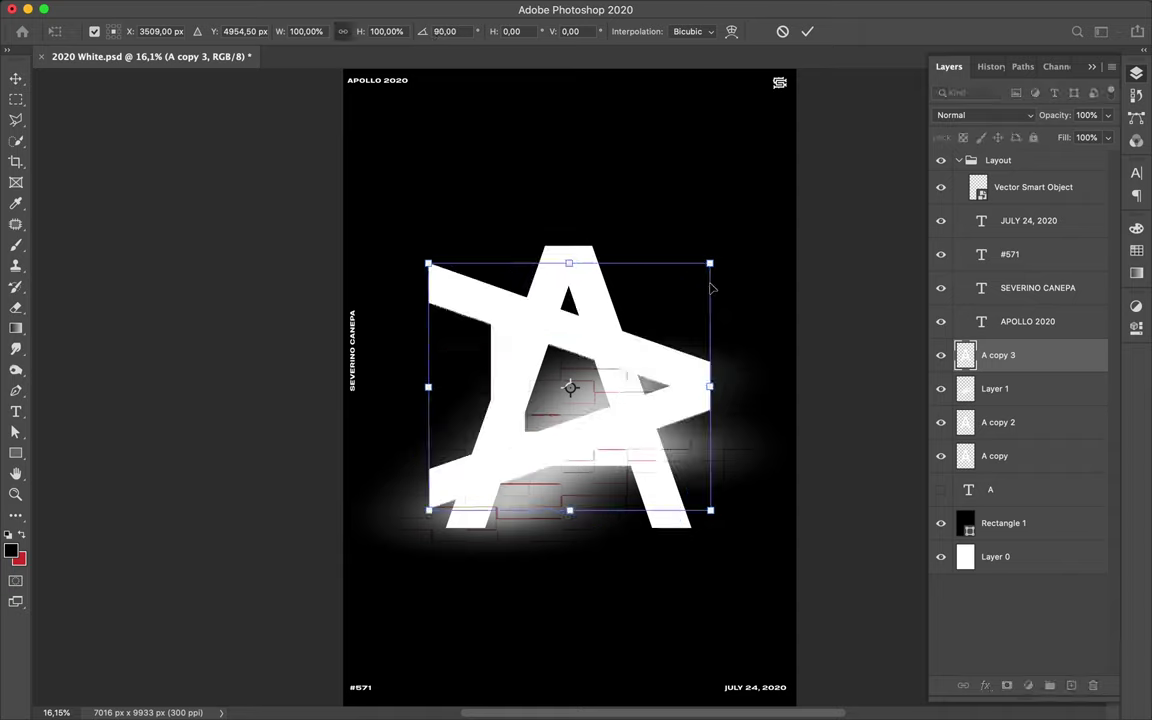
key(Return)
Apply Wind with Stagger from the Left, then add a new empty layer.
click(327, 8)
click(636, 428)
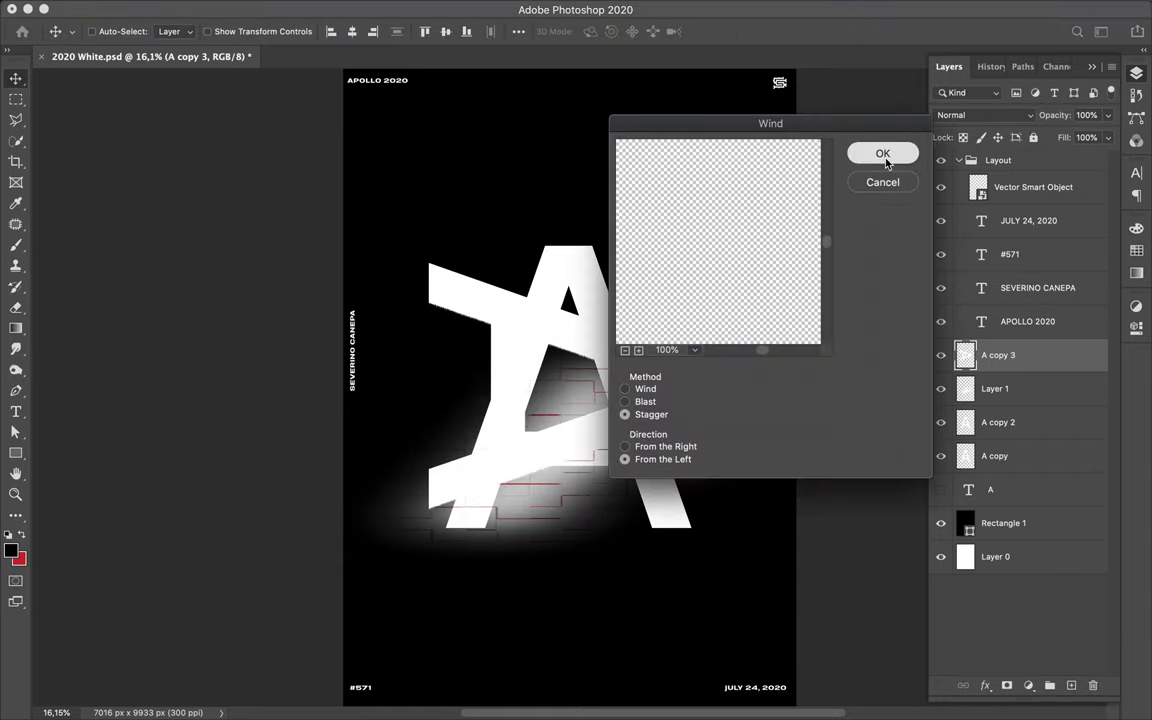
key(Return)
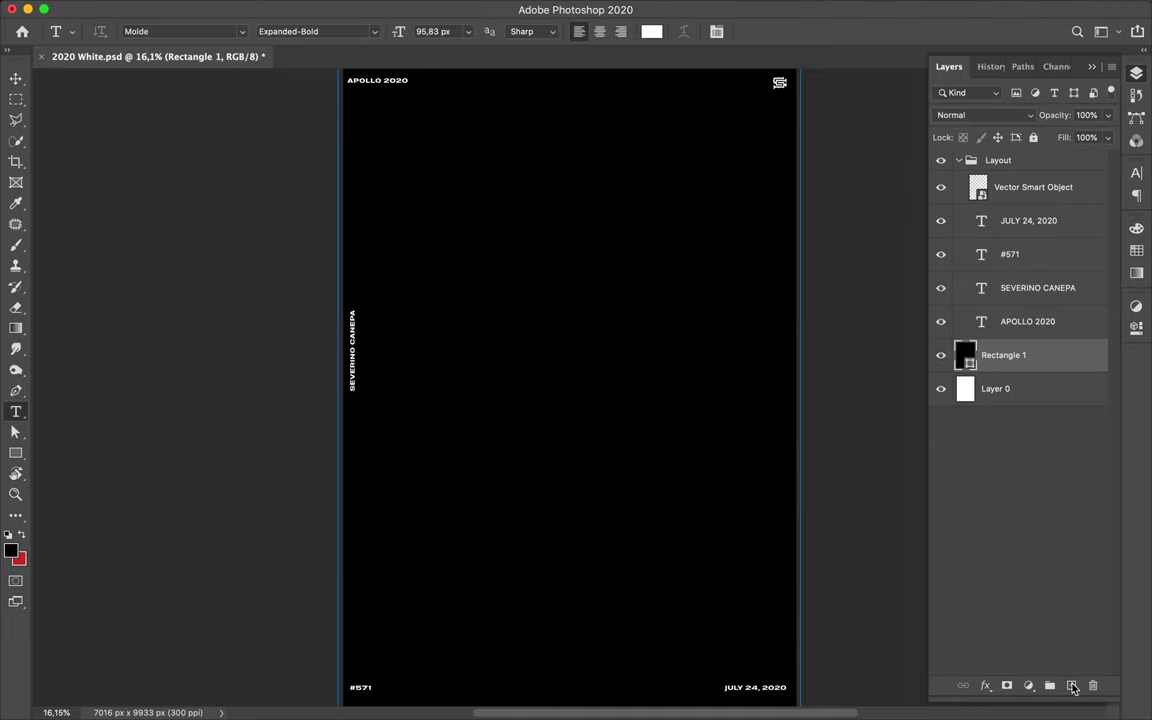
click(1072, 686)
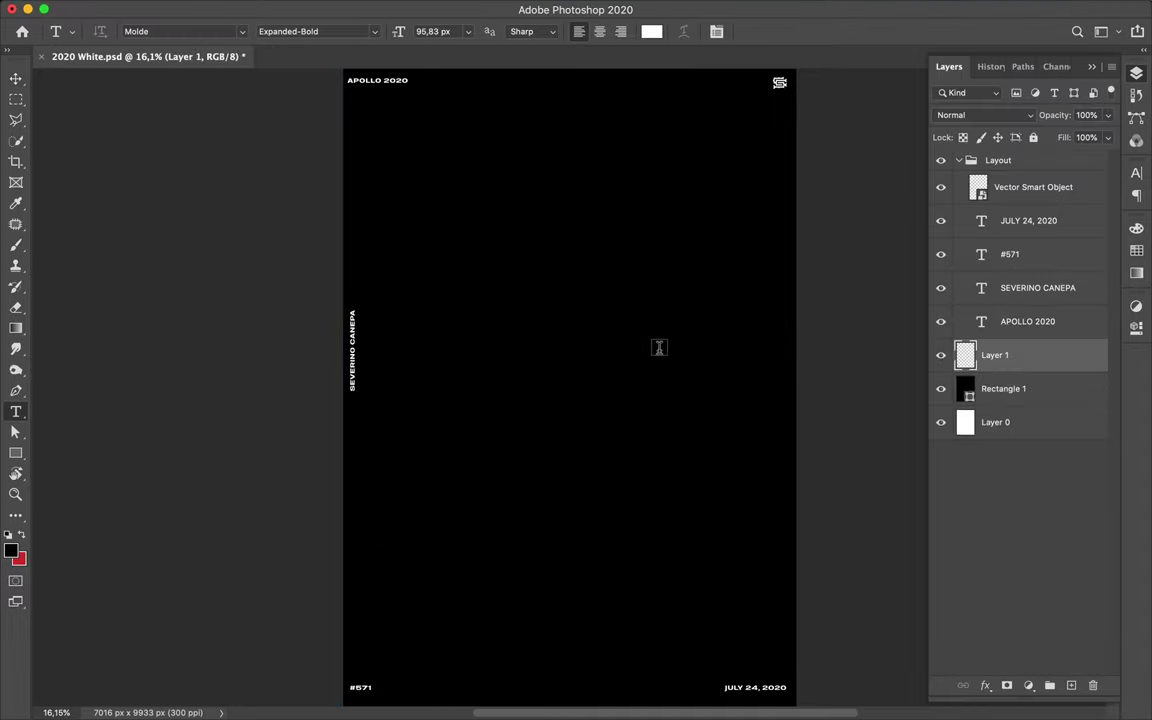
Type a white letter A and set its font style to Molde Regular.
click(524, 346)
key(BackSpace)
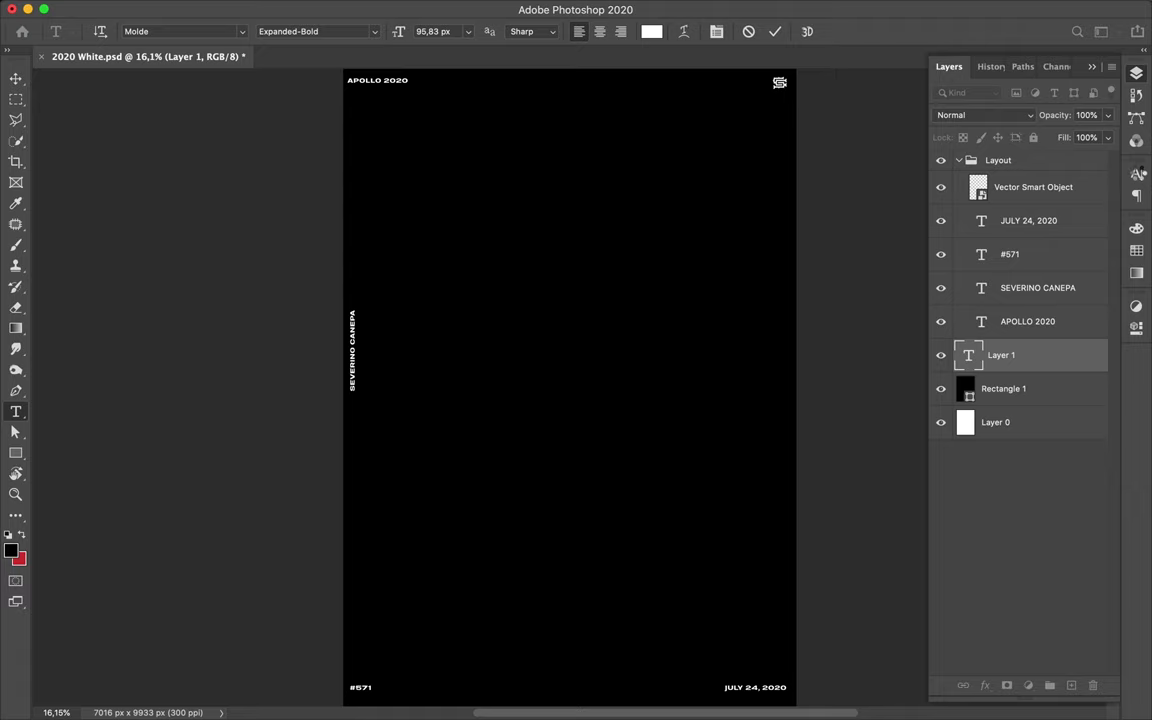
text(A)
click(1137, 173)
click(1005, 186)
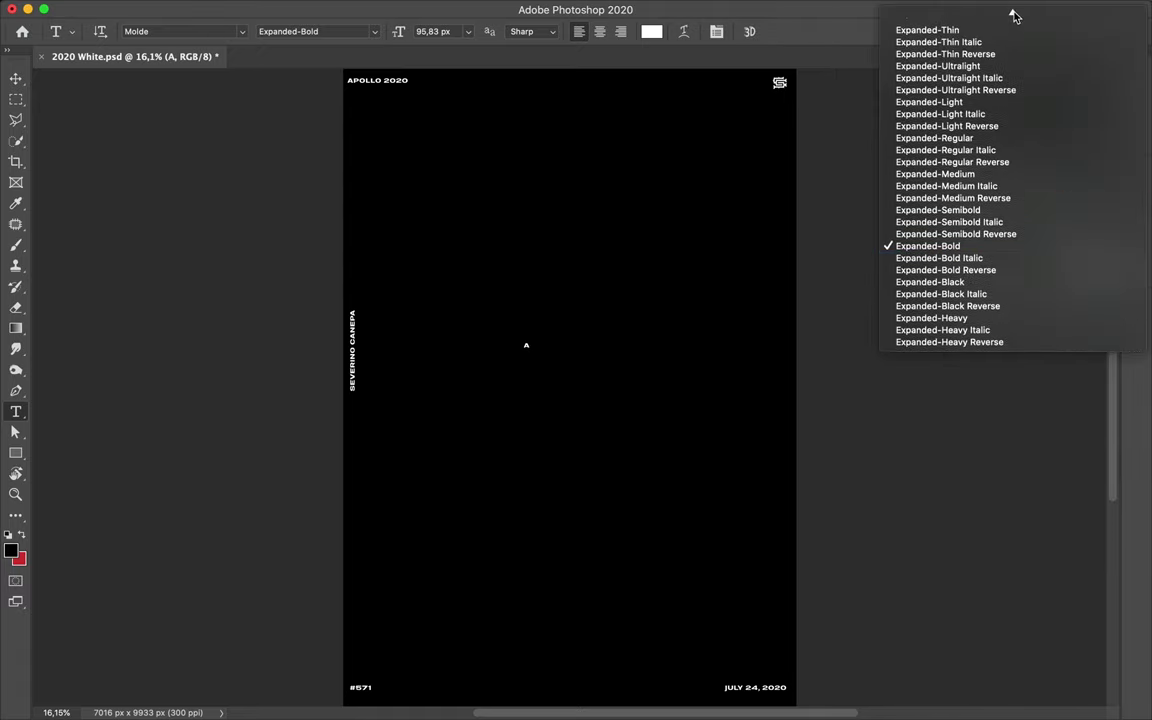
scroll(1003, 121, up, 10)
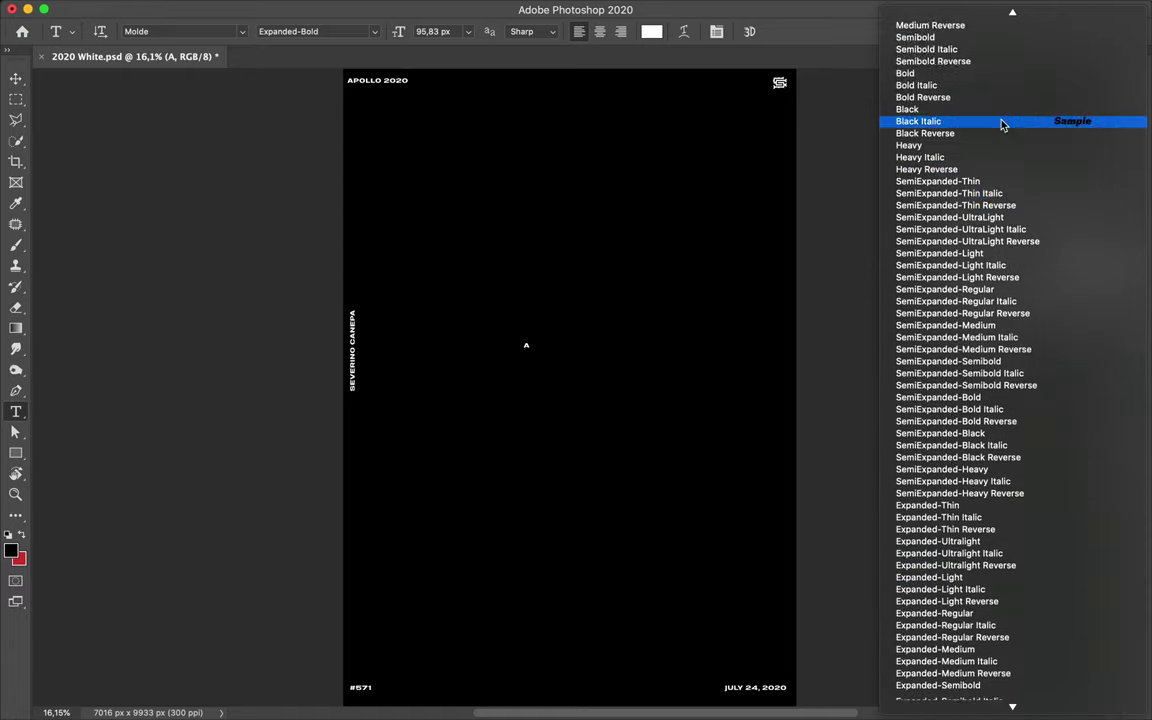
scroll(972, 110, up, 8)
click(957, 155)
Enlarge the A to fill the poster and centre it.
key(ctrl+t)
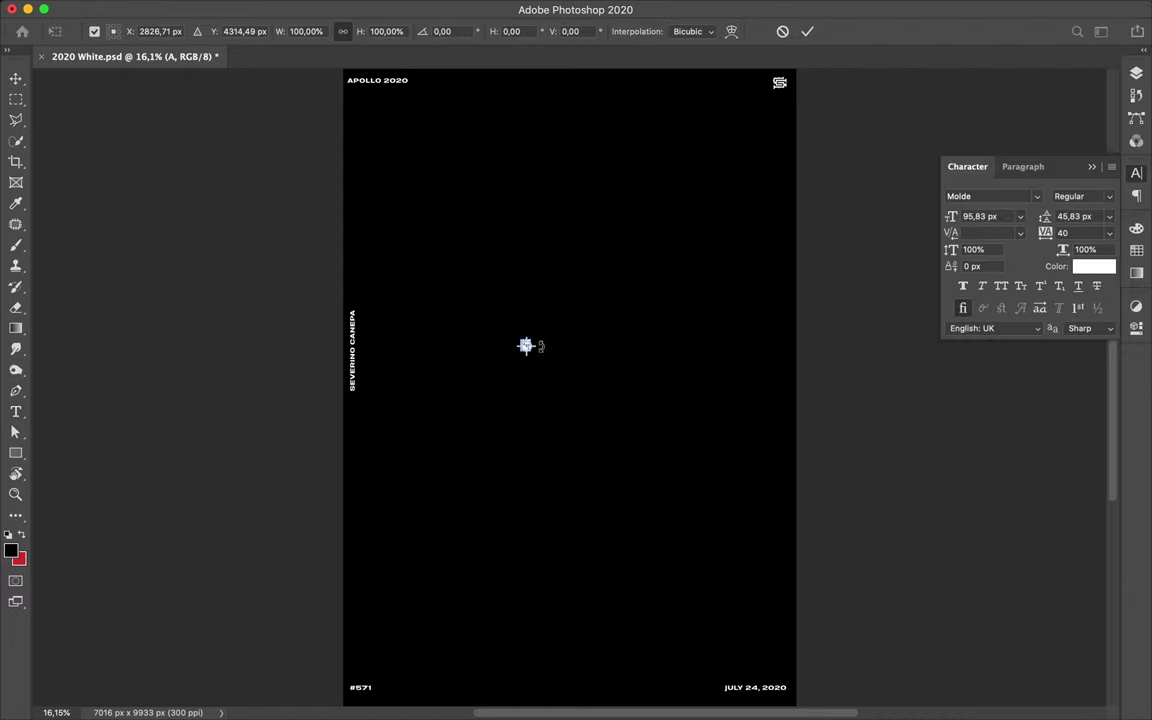
drag(759, 353, 772, 345)
drag(641, 281, 586, 373)
key(Return)
click(518, 31)
drag(680, 300, 627, 357)
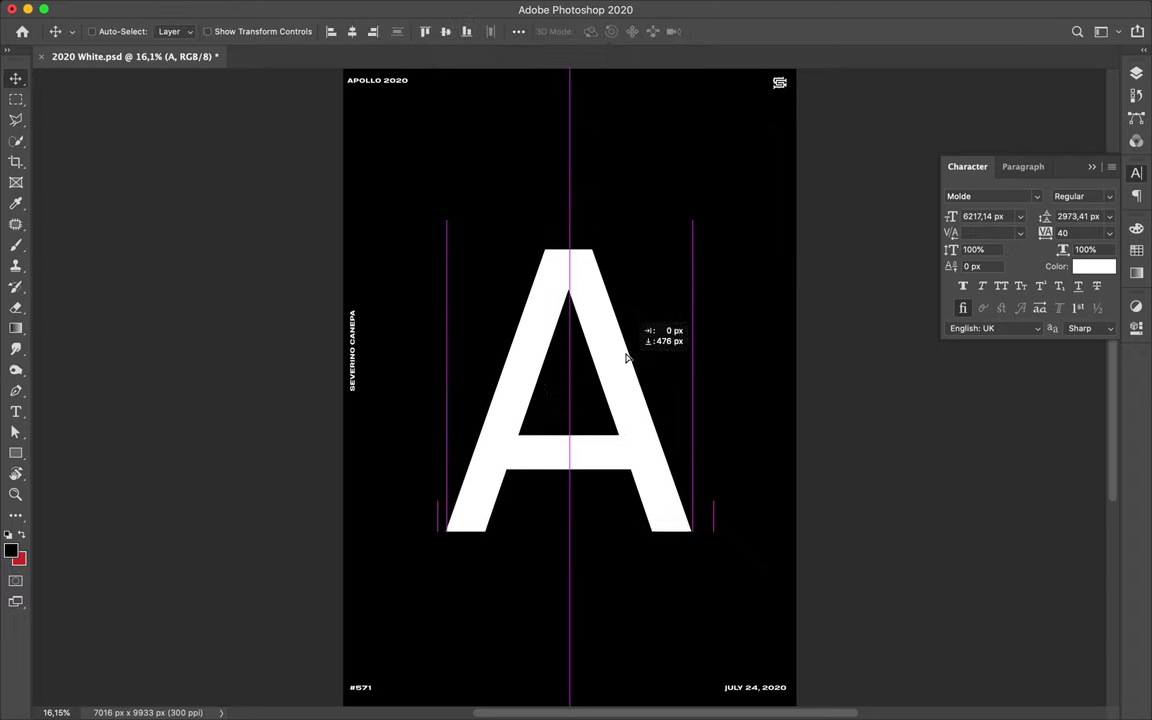
Duplicate the A layer as A copy and hide the original A.
click(1136, 73)
key(ctrl+j)
click(940, 389)
Duplicate the A copy layer as A copy 2.
key(ctrl+plus)
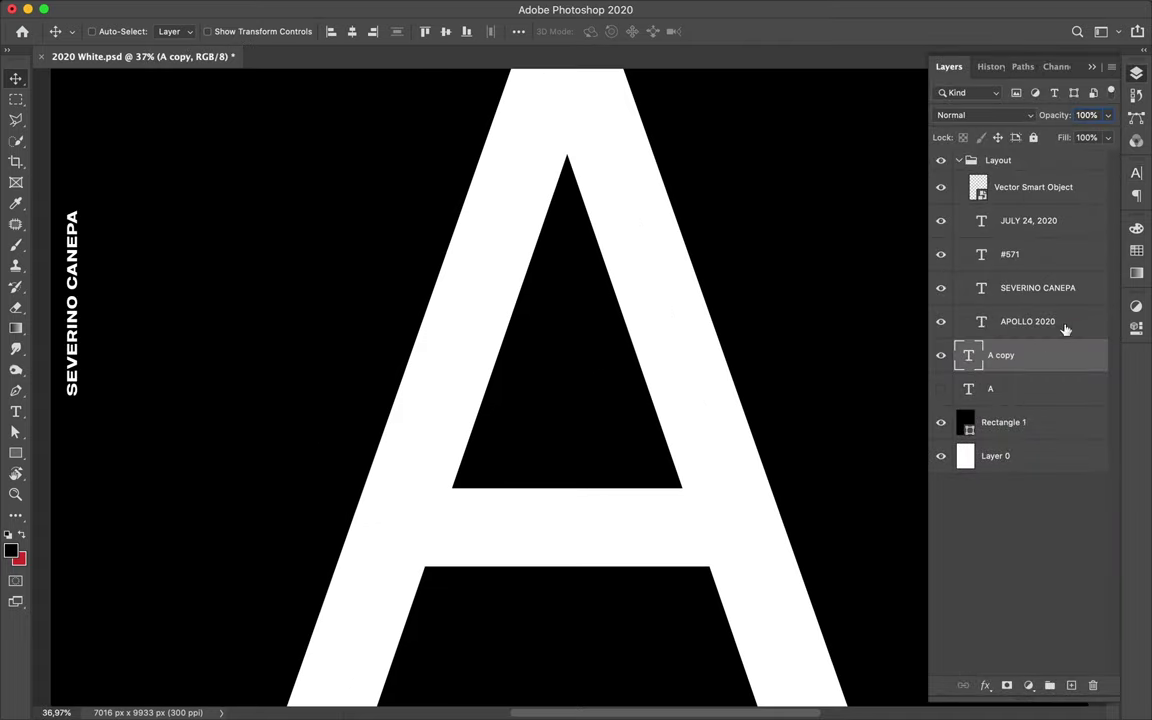
double_click(1066, 356)
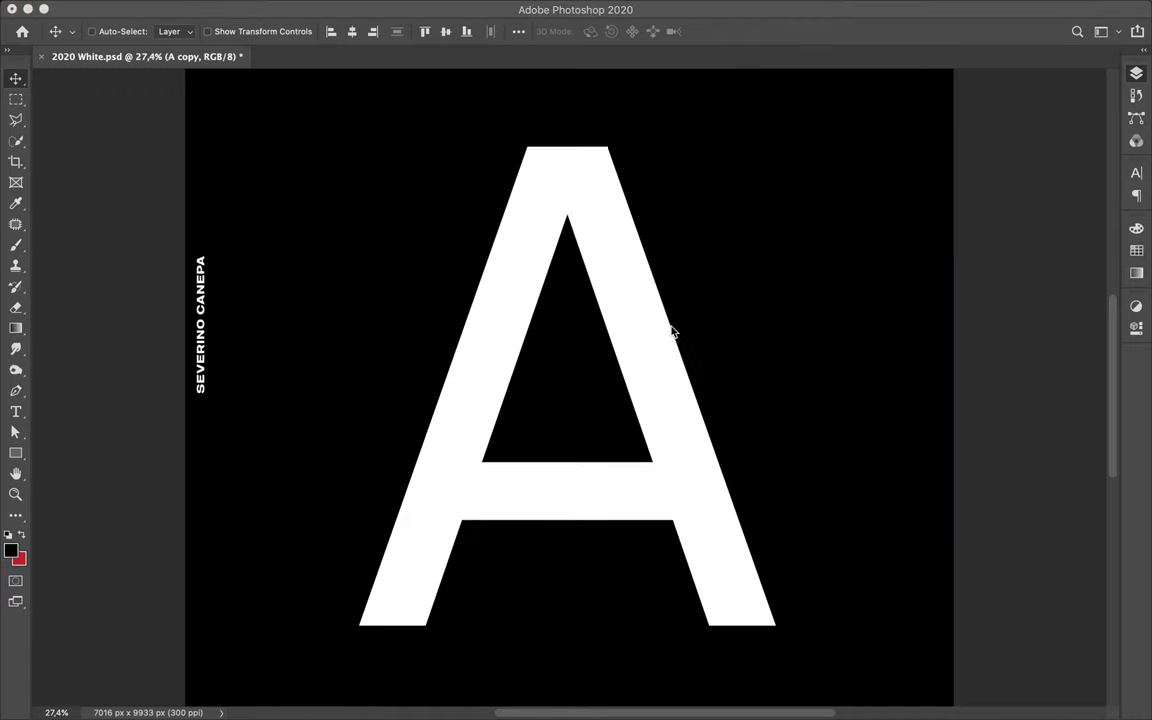
click(818, 258)
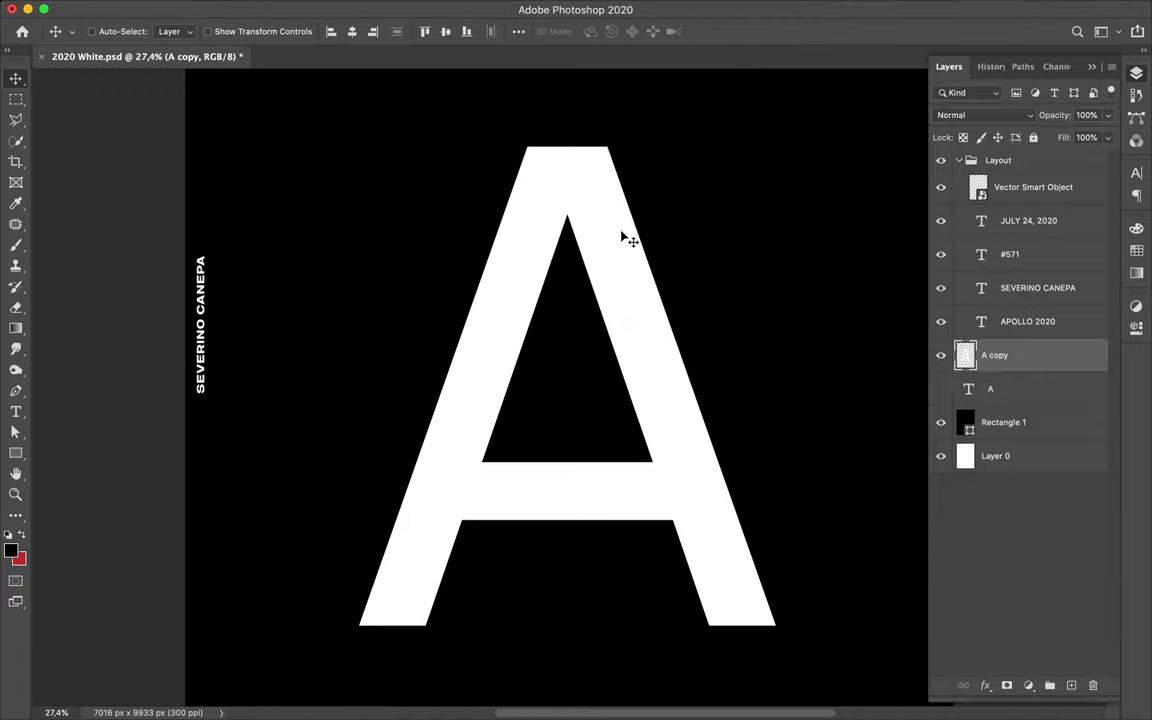
click(442, 9)
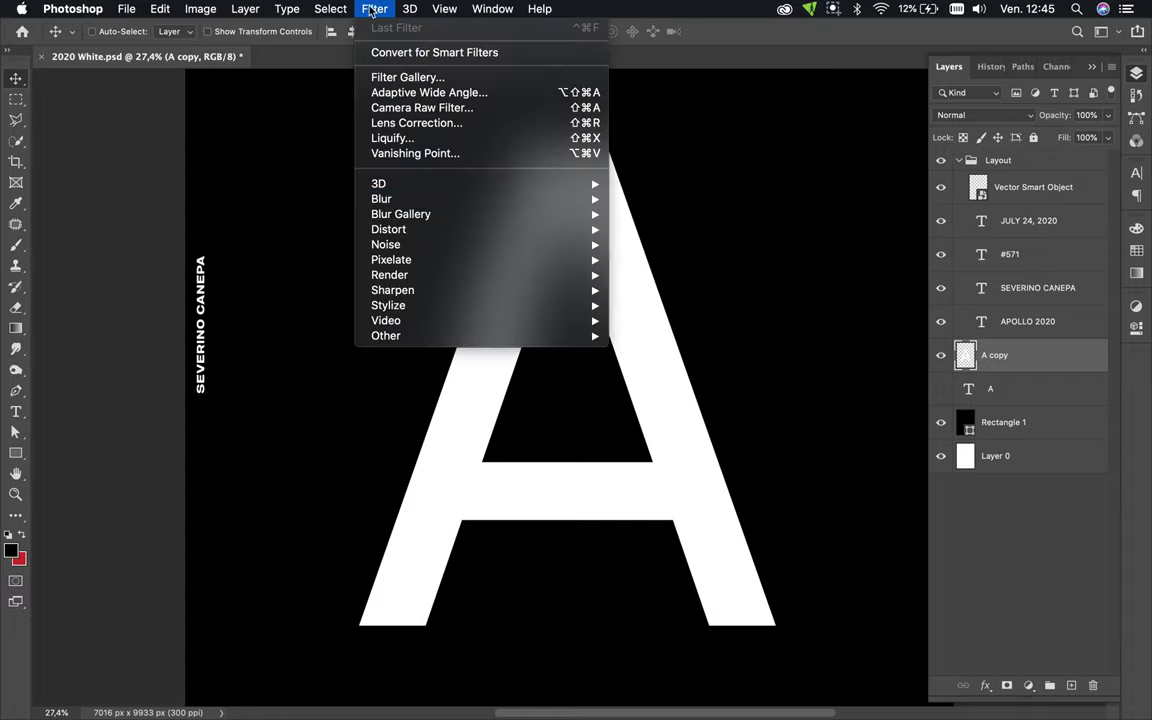
click(948, 356)
click(940, 355)
drag(946, 347, 948, 352)
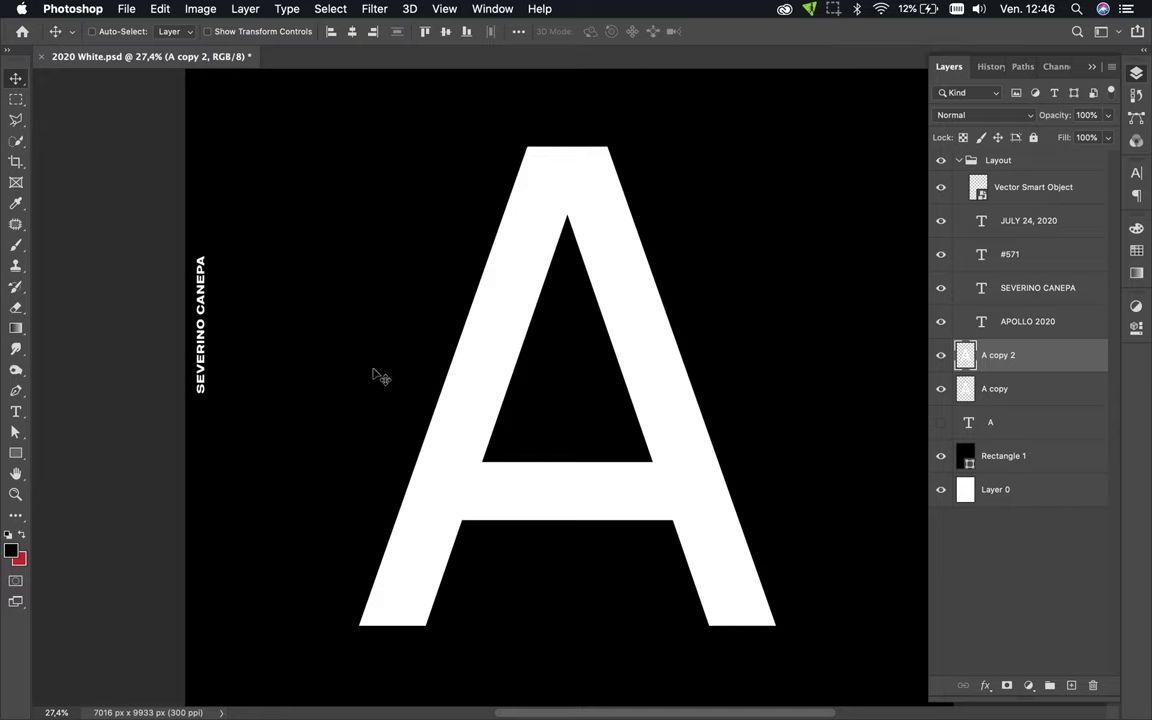
Copy a rectangular piece of the A's left leg onto a new Layer 1 and nudge it.
key(m)
drag(378, 360, 522, 645)
key(ctrl+j)
key(v)
mouse_move(482, 528)
mouse_down()
mouse_move(470, 516)
mouse_move(484, 496)
mouse_up()
Blur Layer 1 with a 224-pixel Gaussian Blur.
click(374, 9)
mouse_move(389, 275)
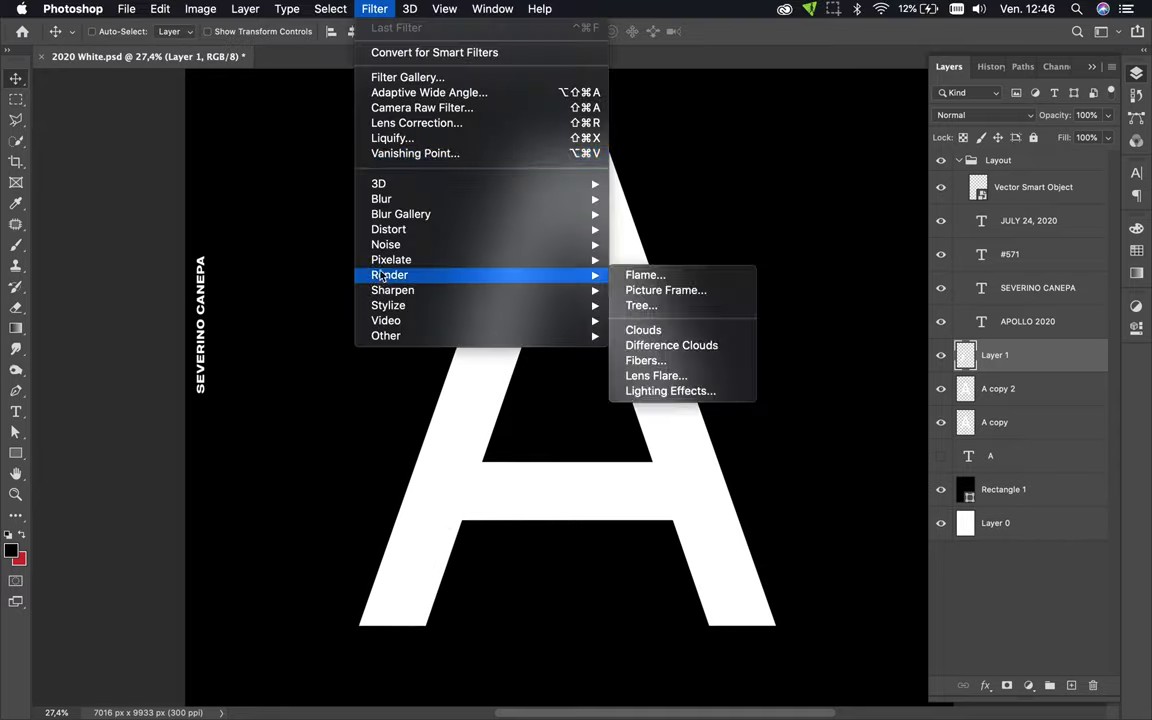
click(650, 259)
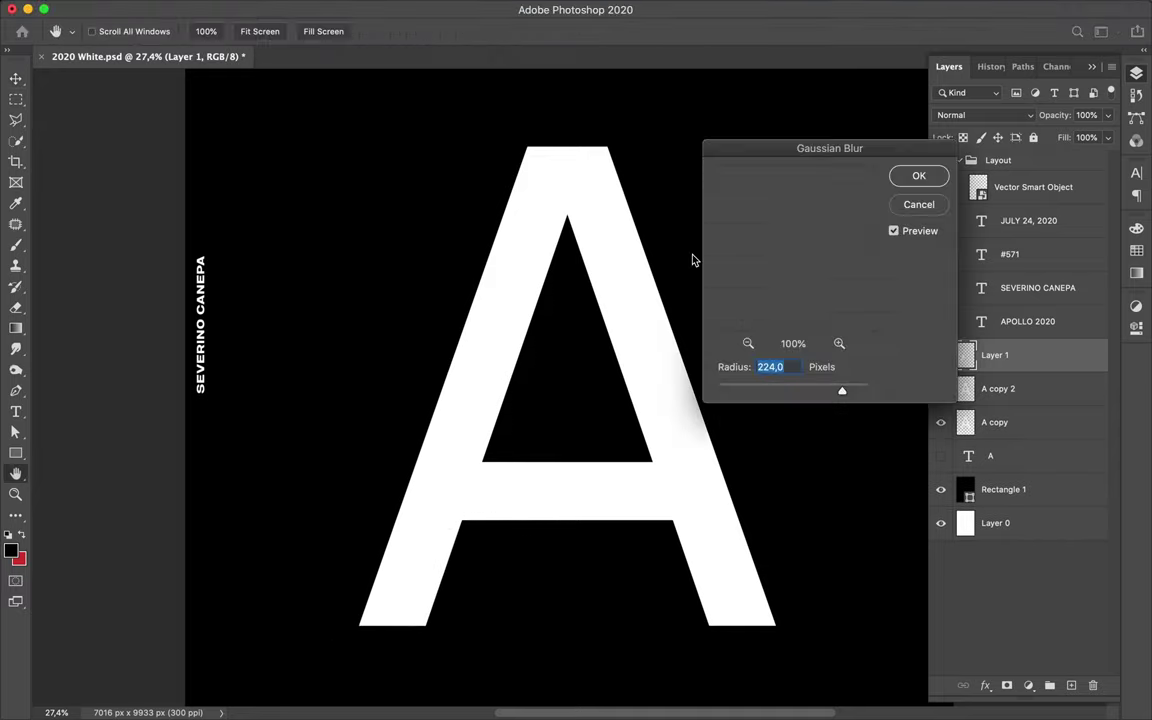
click(919, 178)
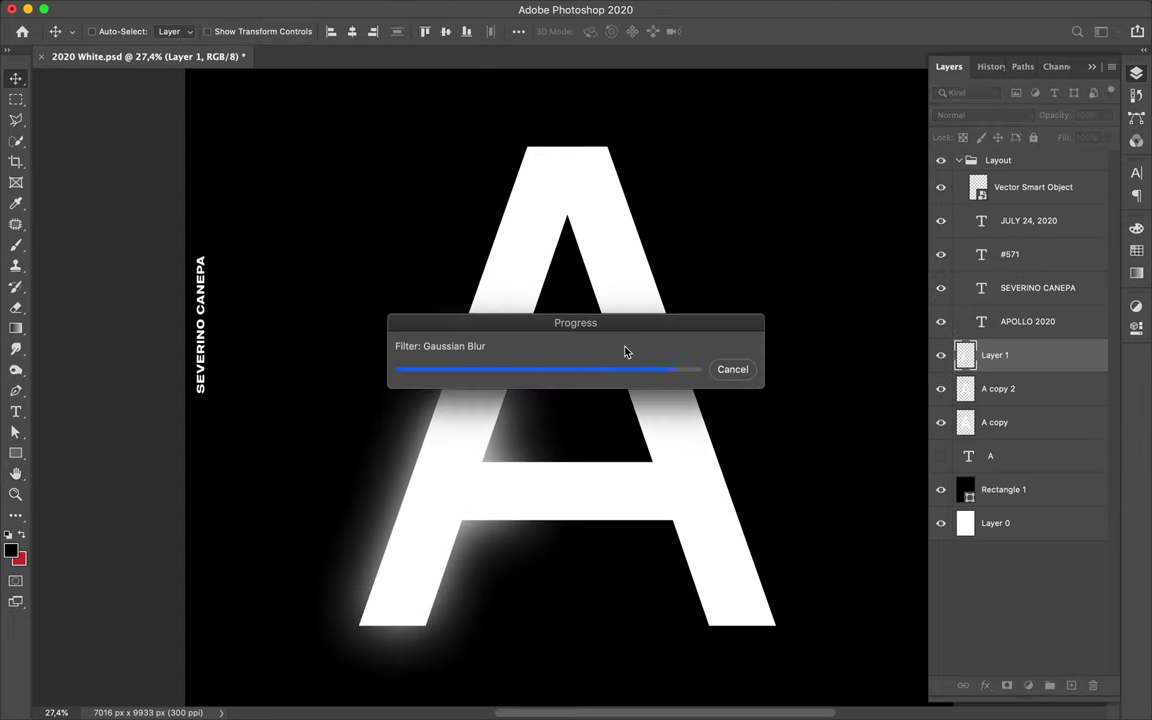
Apply Wind to Layer 1 with method Wind, From the Right.
click(374, 9)
mouse_move(392, 290)
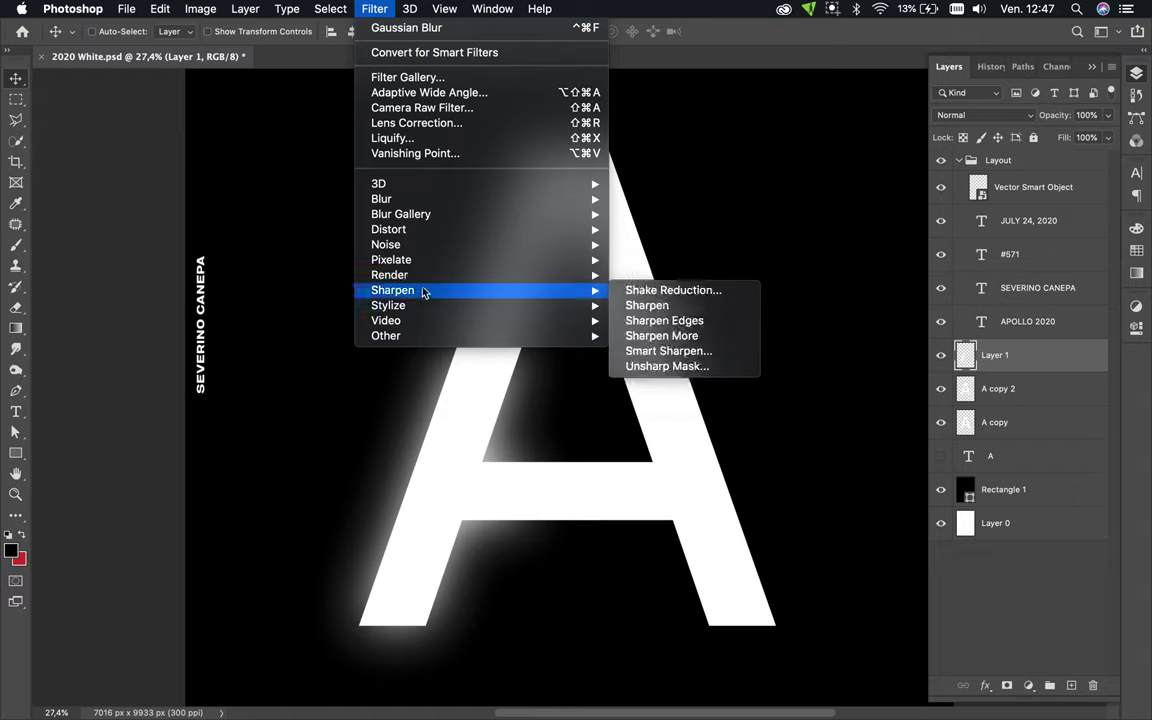
click(652, 380)
click(374, 9)
click(689, 428)
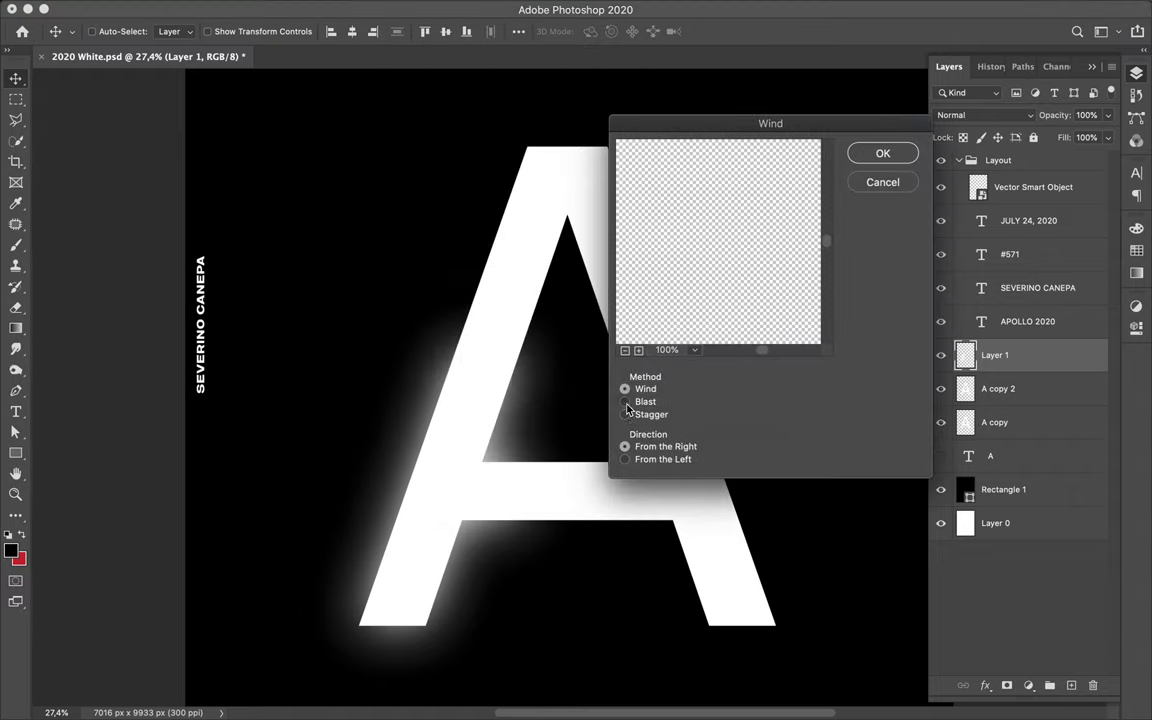
click(639, 350)
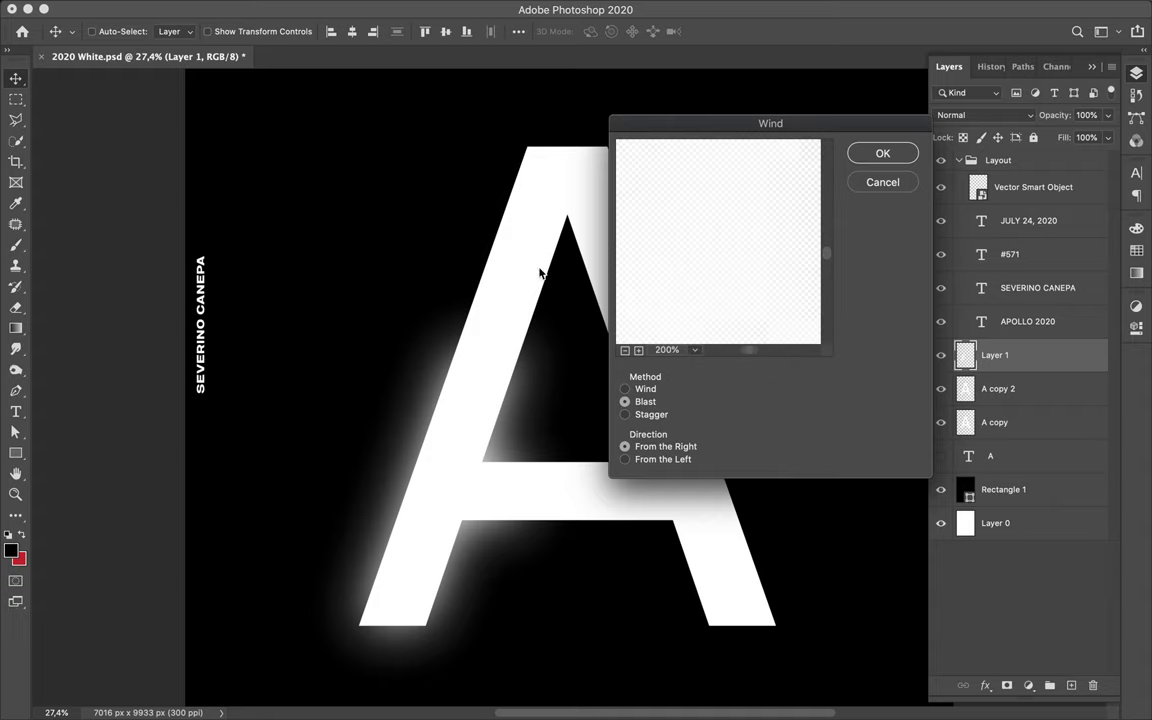
click(624, 414)
click(624, 389)
click(882, 154)
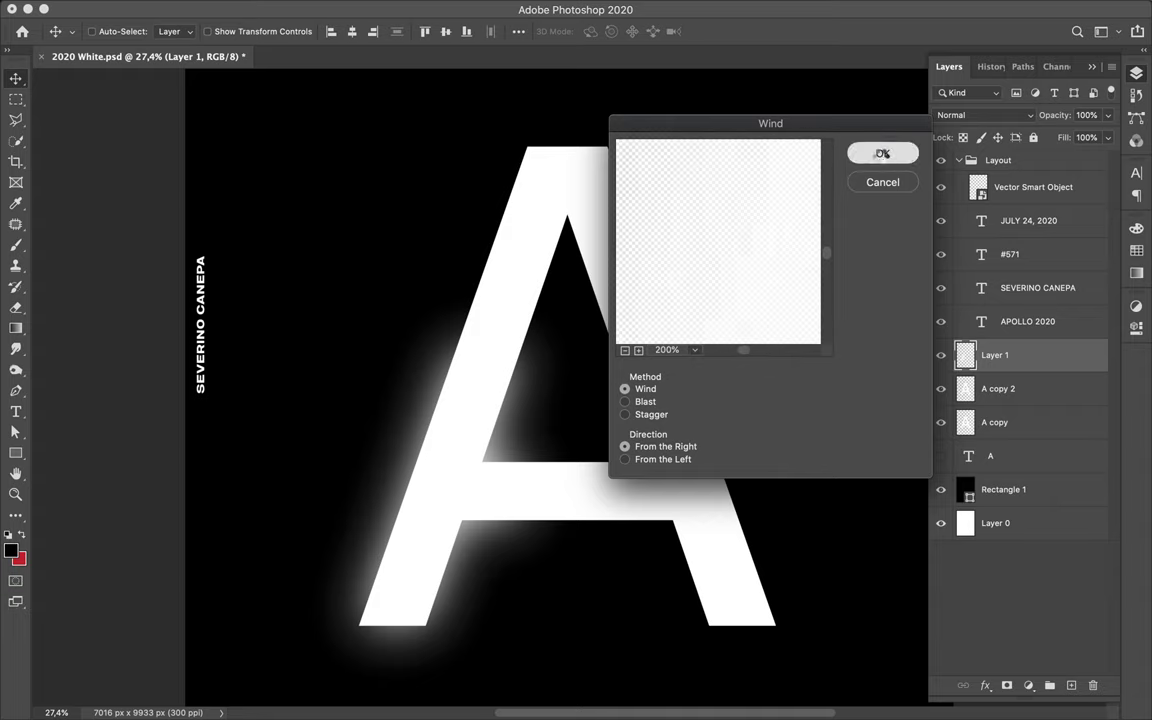
scroll(418, 358, up, 3)
scroll(418, 358, up, 3)
Extrude Layer 1 into Blocks with size 30, depth 30, Random.
click(374, 8)
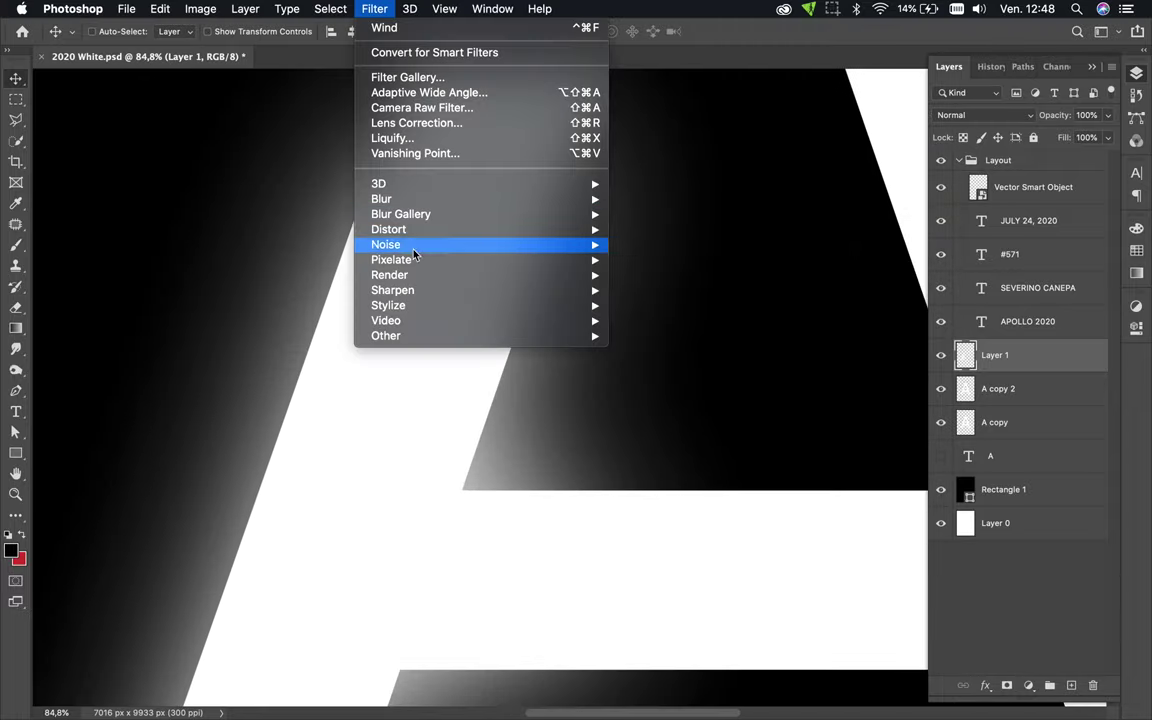
click(690, 336)
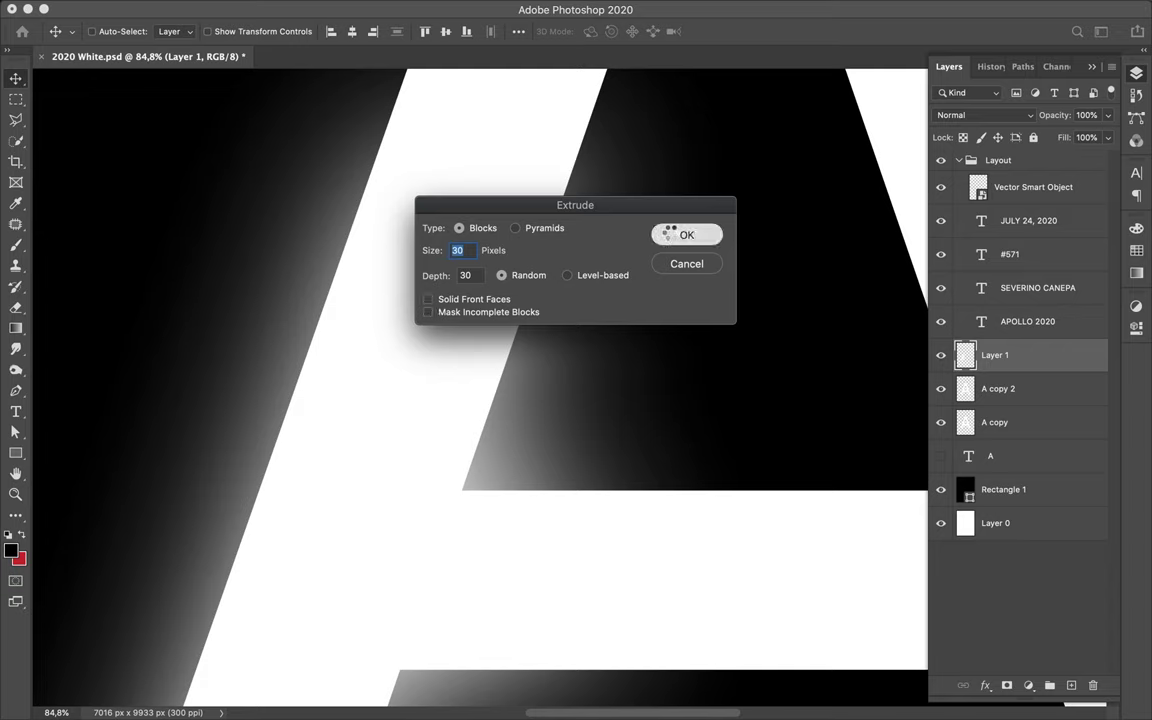
click(672, 234)
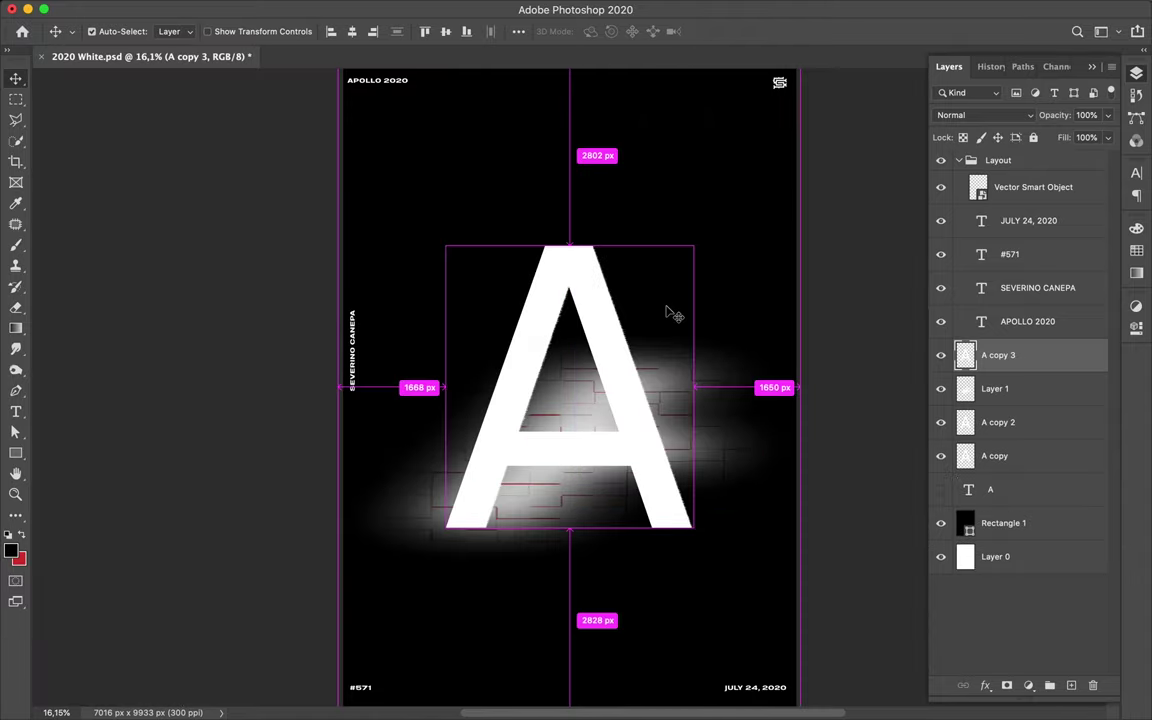
Duplicate the A layer as A copy 4 and blast its edges with Wind from the Left.
drag(1005, 356, 1012, 353)
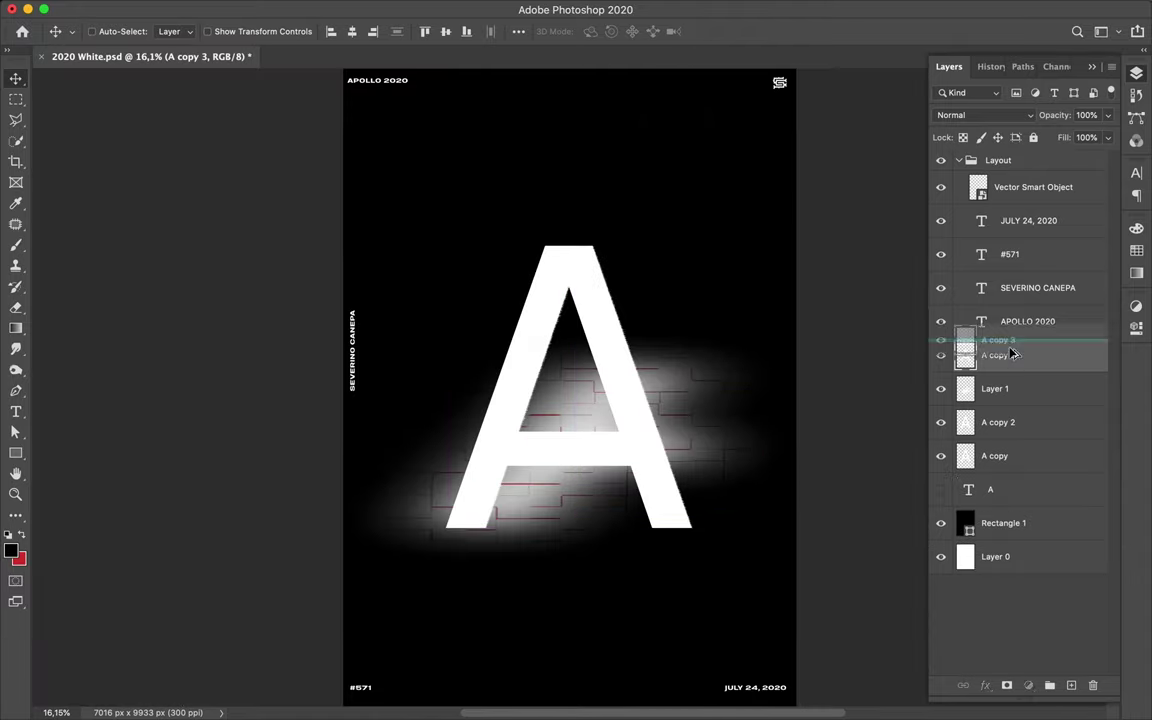
click(373, 10)
click(385, 28)
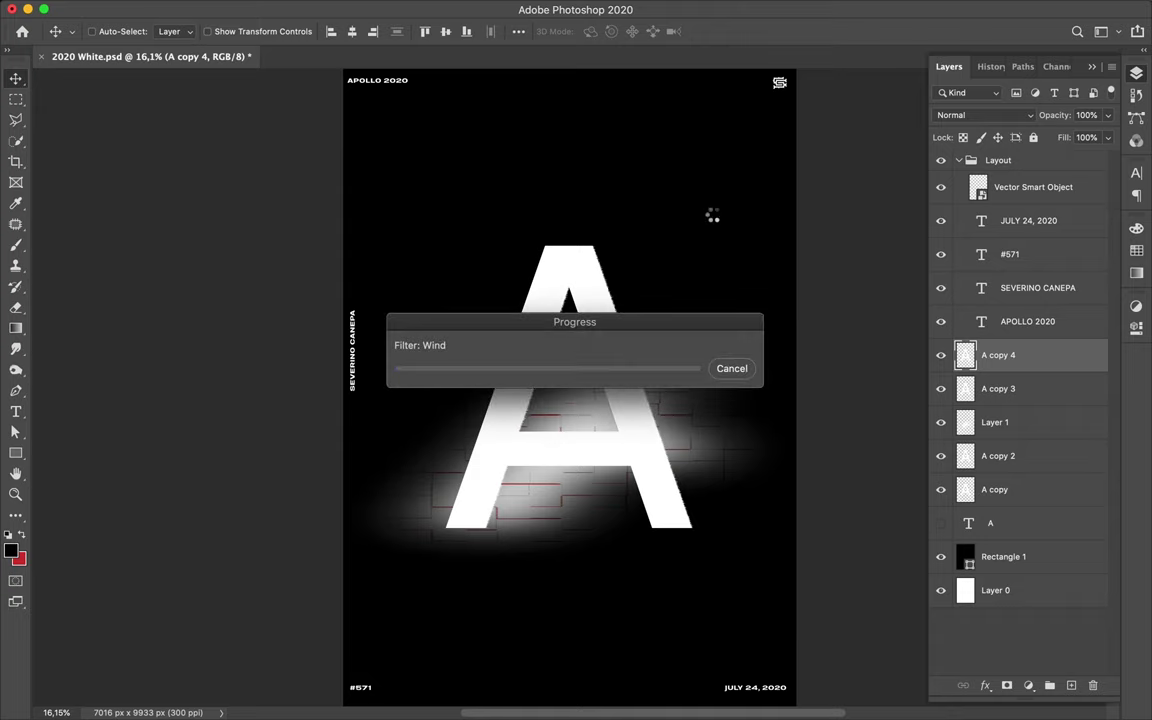
click(731, 368)
click(374, 9)
click(643, 427)
click(885, 156)
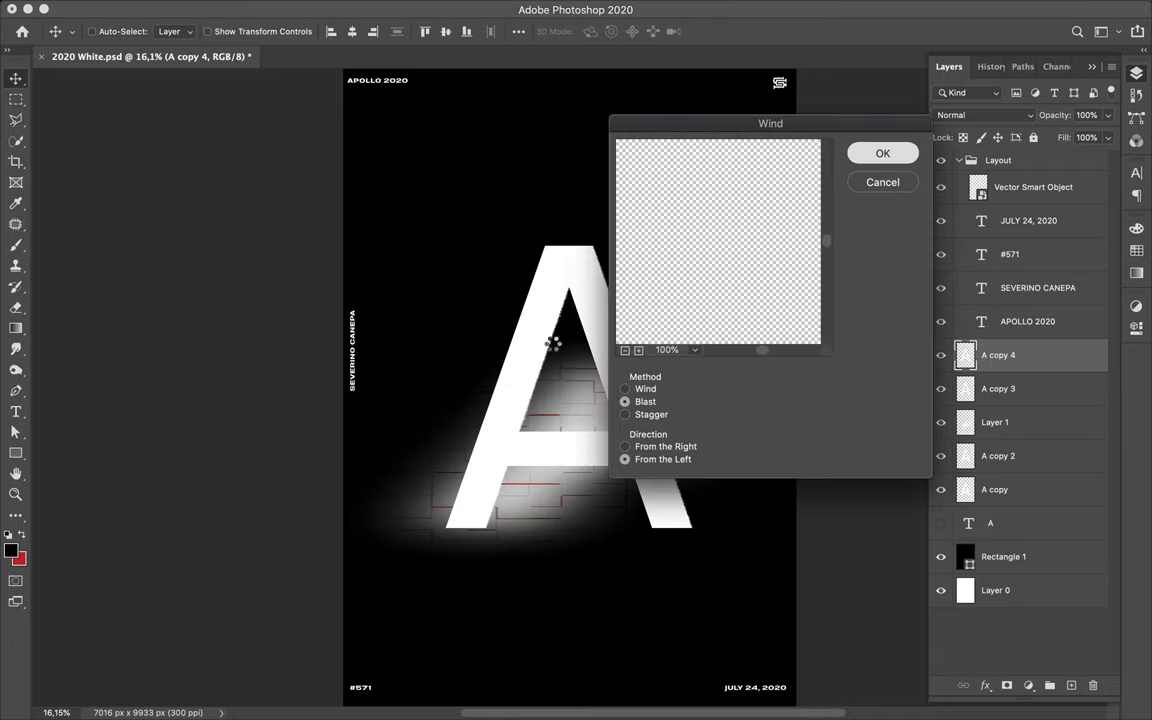
Copy a small patch of the A's right edge onto Layer 2.
scroll(603, 370, up, 5)
scroll(603, 370, down, 1)
key(m)
mouse_move(580, 145)
mouse_down()
mouse_move(463, 210)
mouse_move(510, 195)
mouse_up()
key(ctrl+j)
Draw a slanted polygonal selection around the patch.
key(l)
click(535, 139)
click(578, 212)
click(550, 215)
click(520, 141)
click(535, 146)
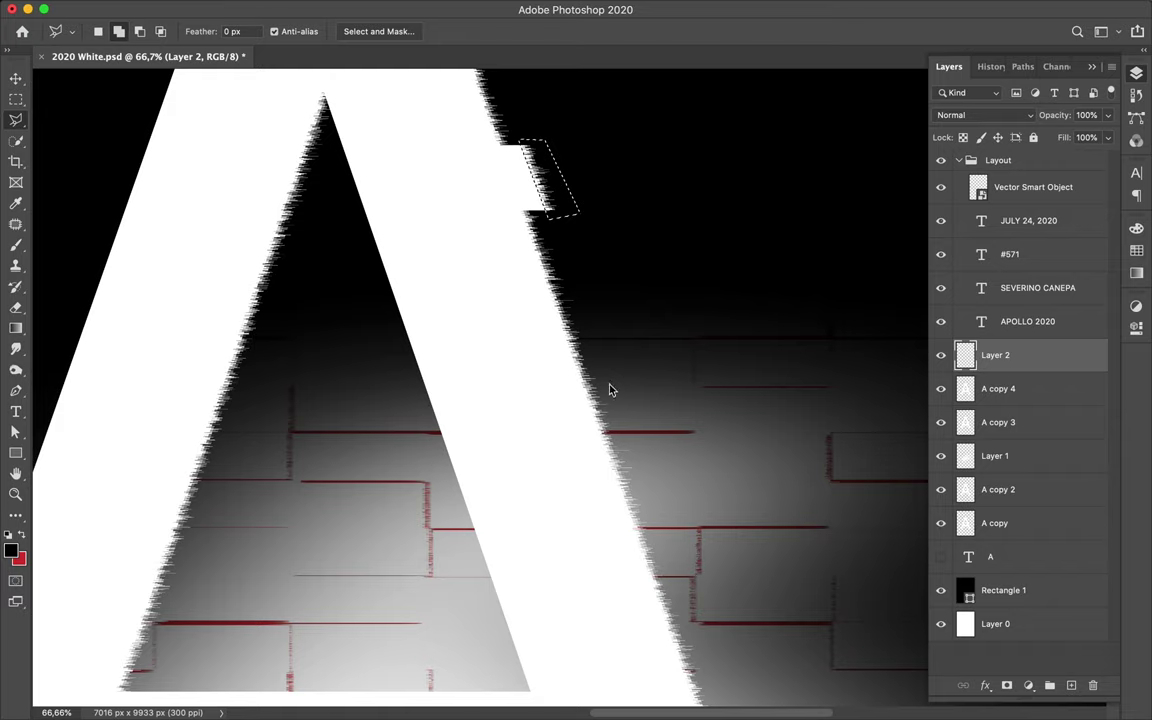
Stretch the selected slice to about 638% width and tilt it off the A's edge.
scroll(610, 390, up, 5)
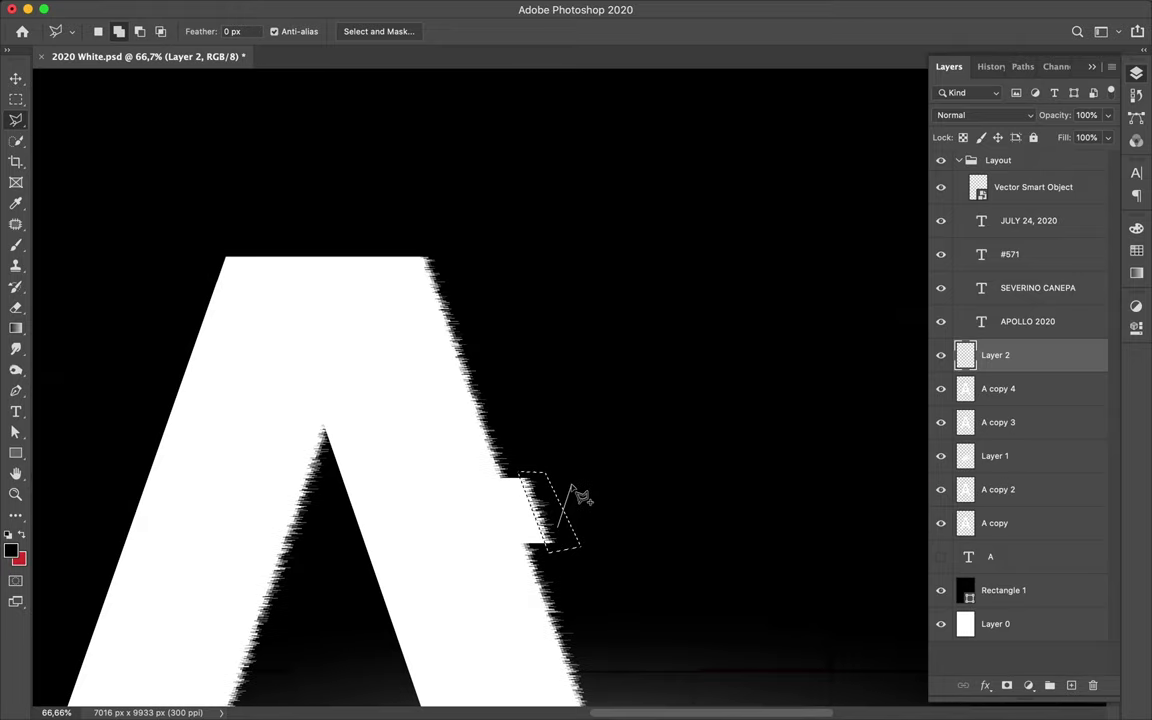
drag(635, 543, 521, 528)
key(ctrl+t)
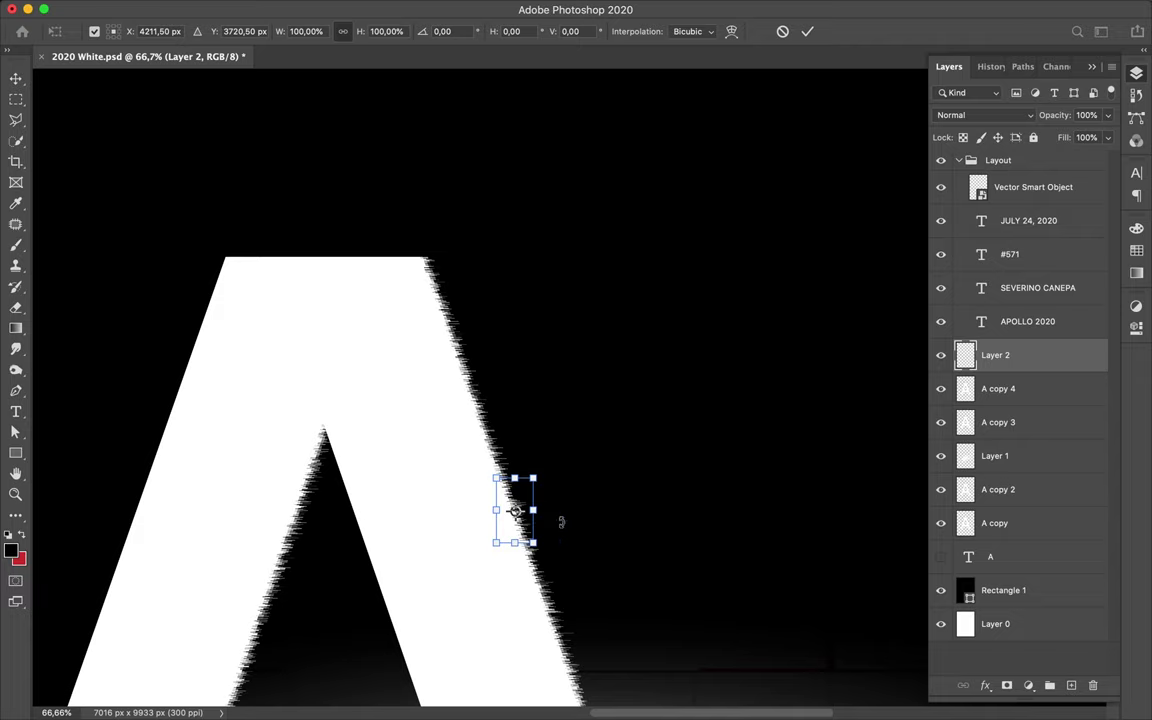
drag(533, 510, 731, 510)
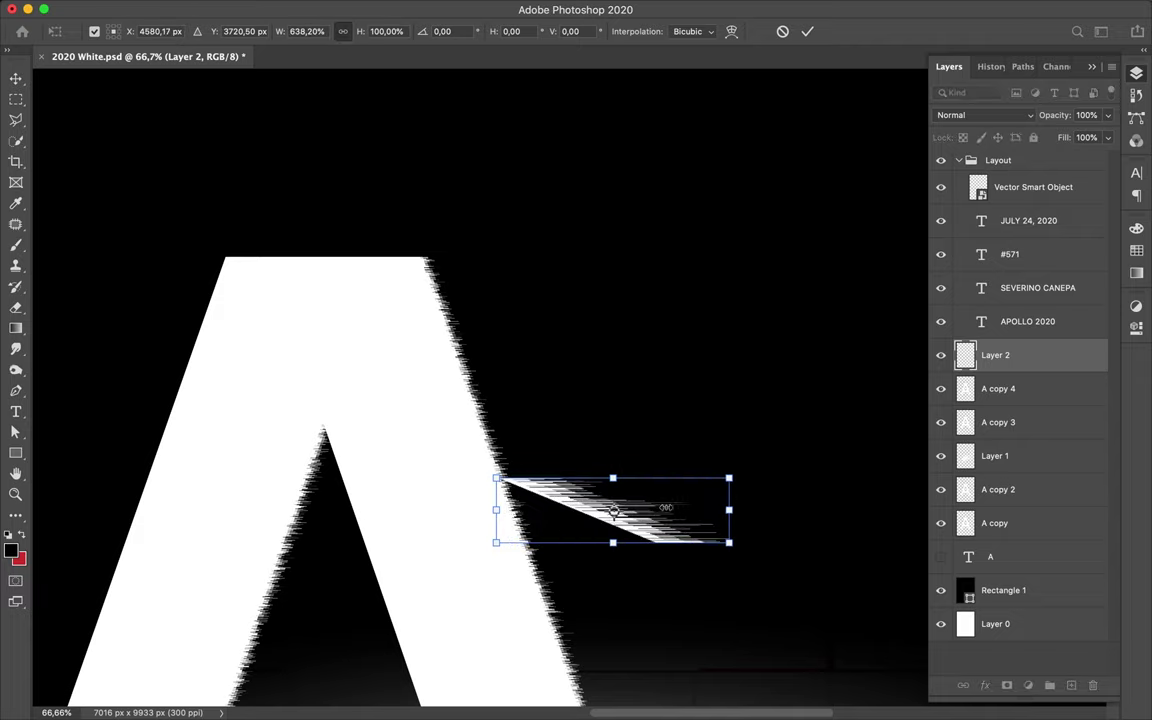
mouse_move(545, 463)
mouse_down()
mouse_move(556, 394)
mouse_move(545, 420)
mouse_up()
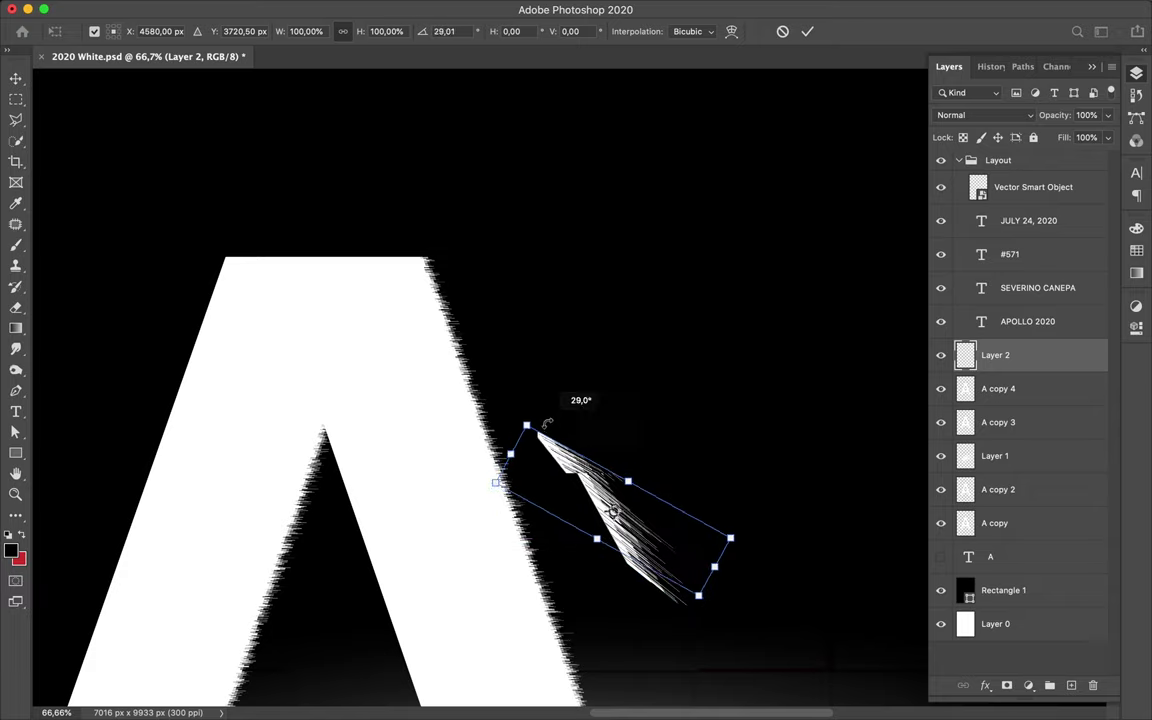
key(Return)
drag(619, 515, 560, 520)
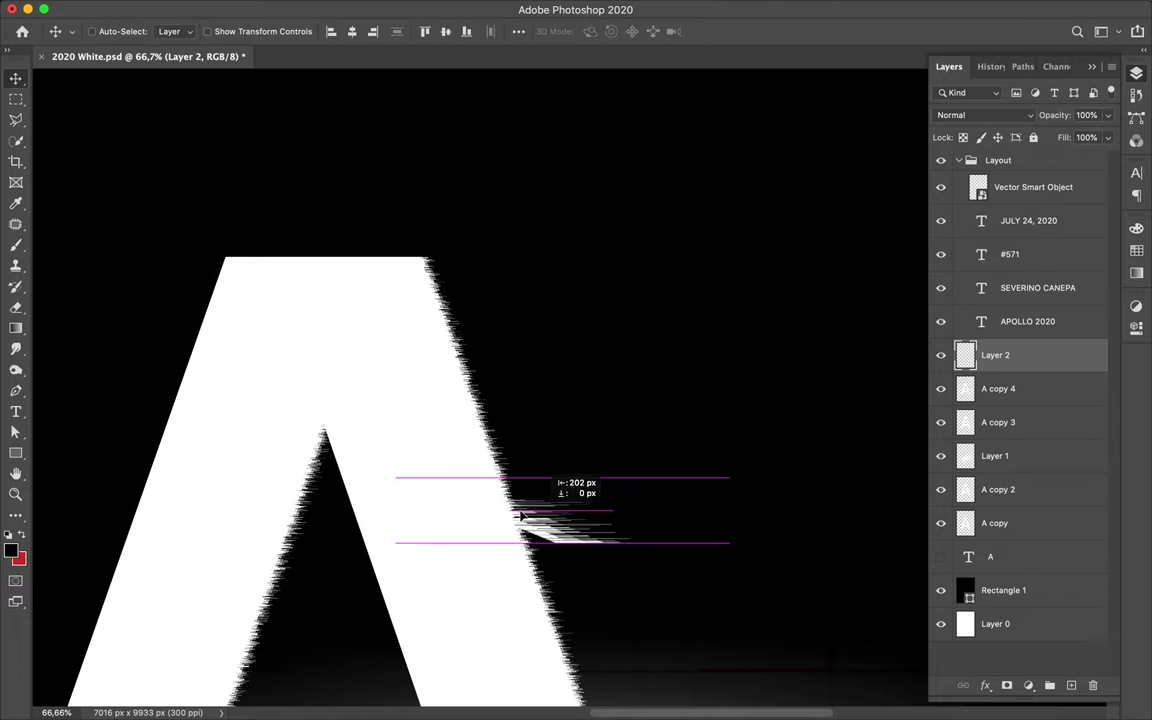
Copy a patch of A copy 4 to Layer 3 and stretch it into a streak at the crossbar.
scroll(620, 500, down, 5)
key(m)
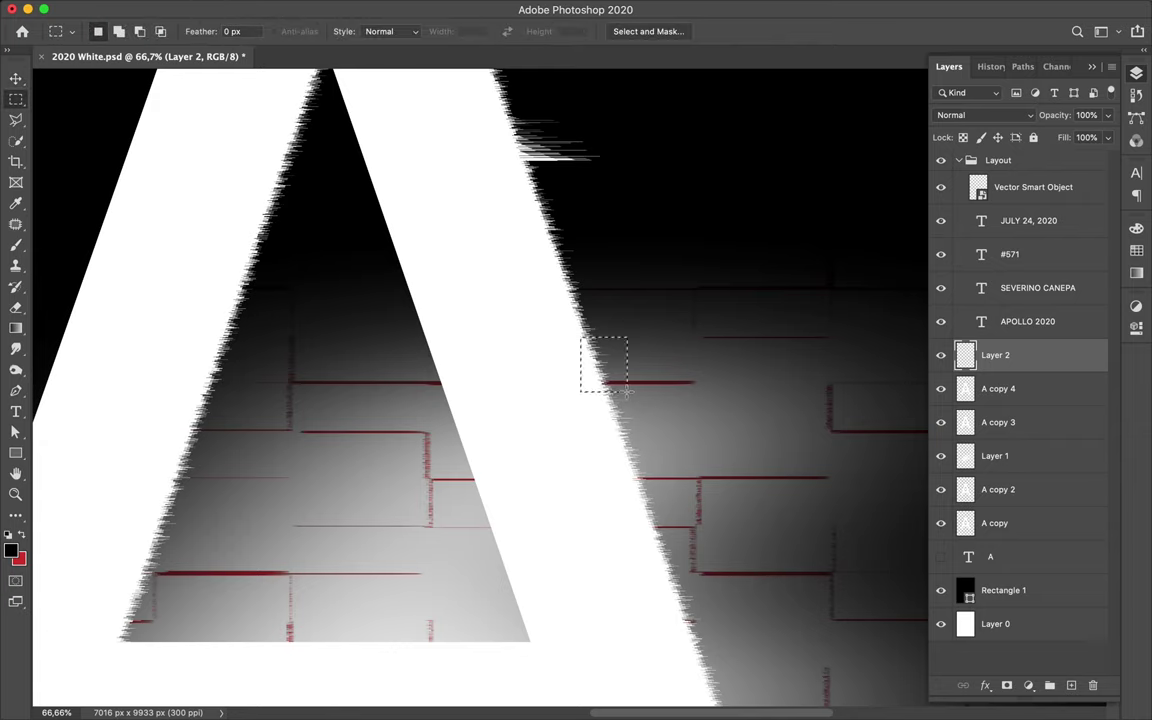
key(ctrl+c)
click(707, 249)
click(963, 388)
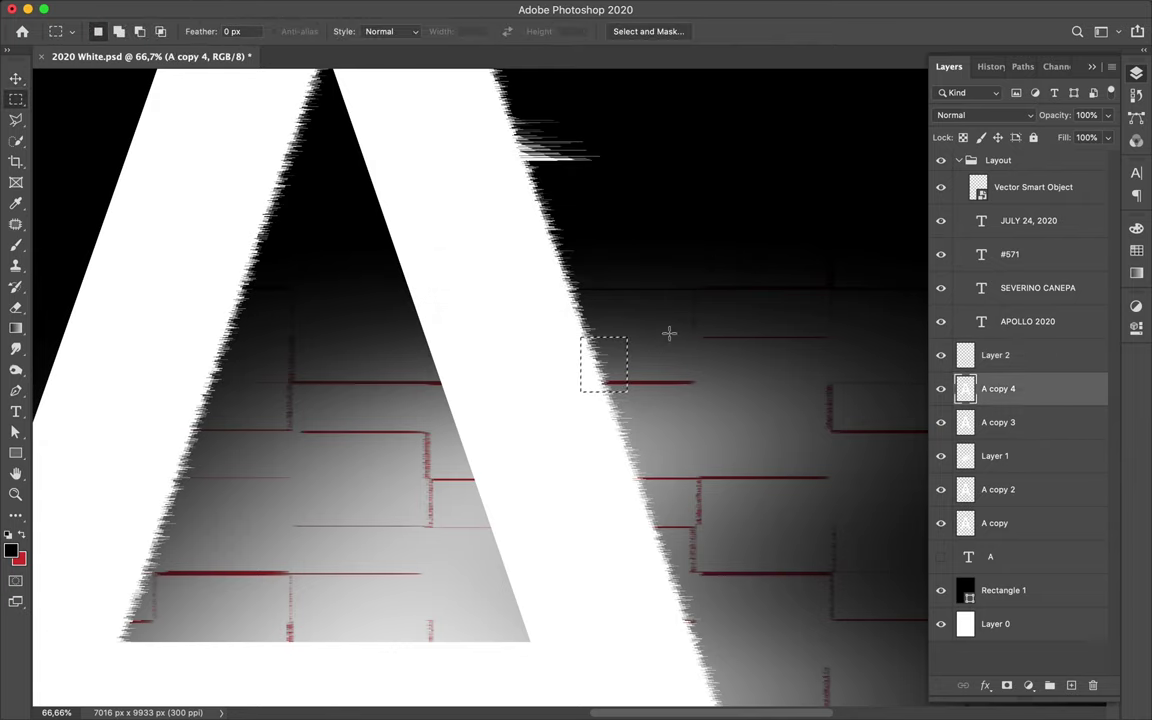
key(ctrl+j)
key(v)
key(ctrl+t)
drag(628, 364, 858, 364)
drag(584, 364, 483, 364)
key(Return)
drag(639, 362, 720, 362)
Delete the blurred block glow Layer 1.
scroll(718, 298, up, 2)
scroll(503, 289, down, 2)
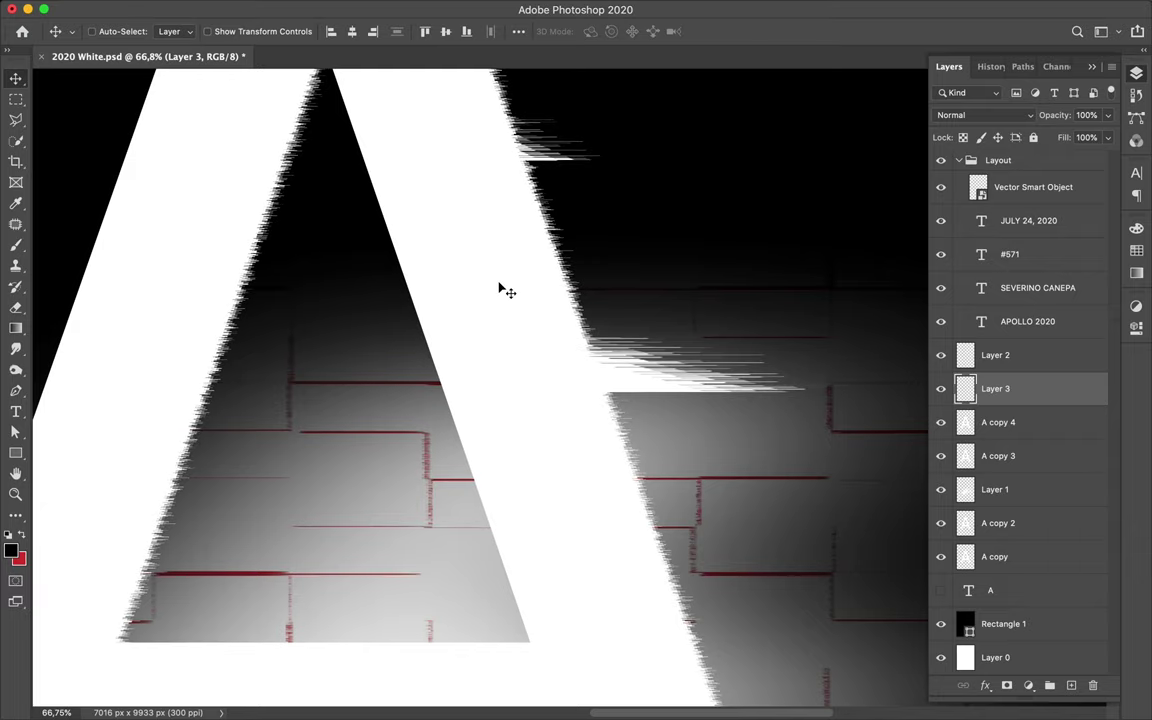
super+click(715, 465)
key(BackSpace)
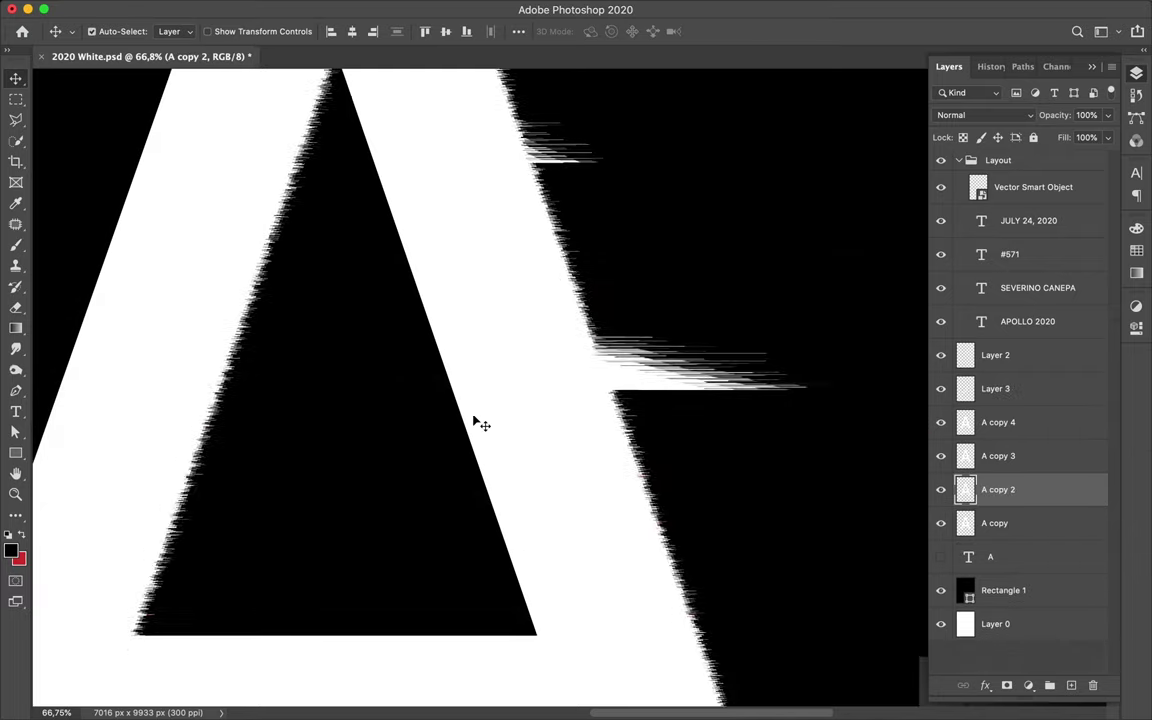
key(super+0)
Apply Wind (Blast, From the Right) to A copy 4, then reapply it for stronger streaks.
click(527, 406)
click(374, 8)
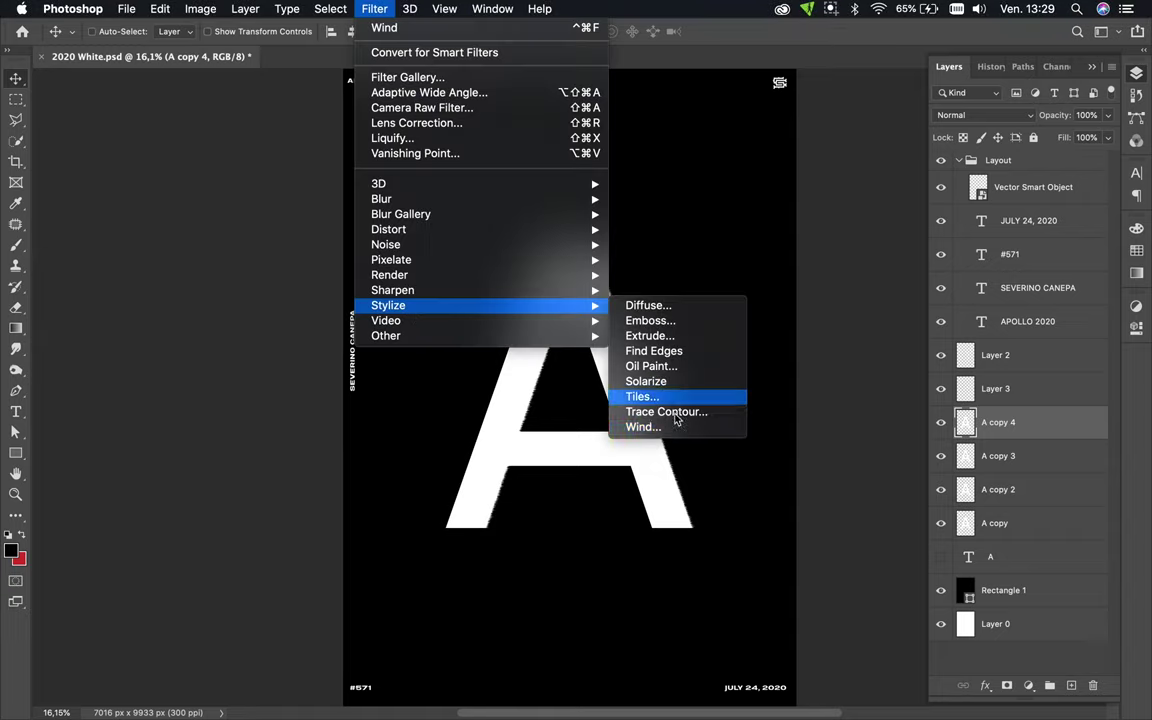
click(655, 427)
click(625, 446)
click(881, 153)
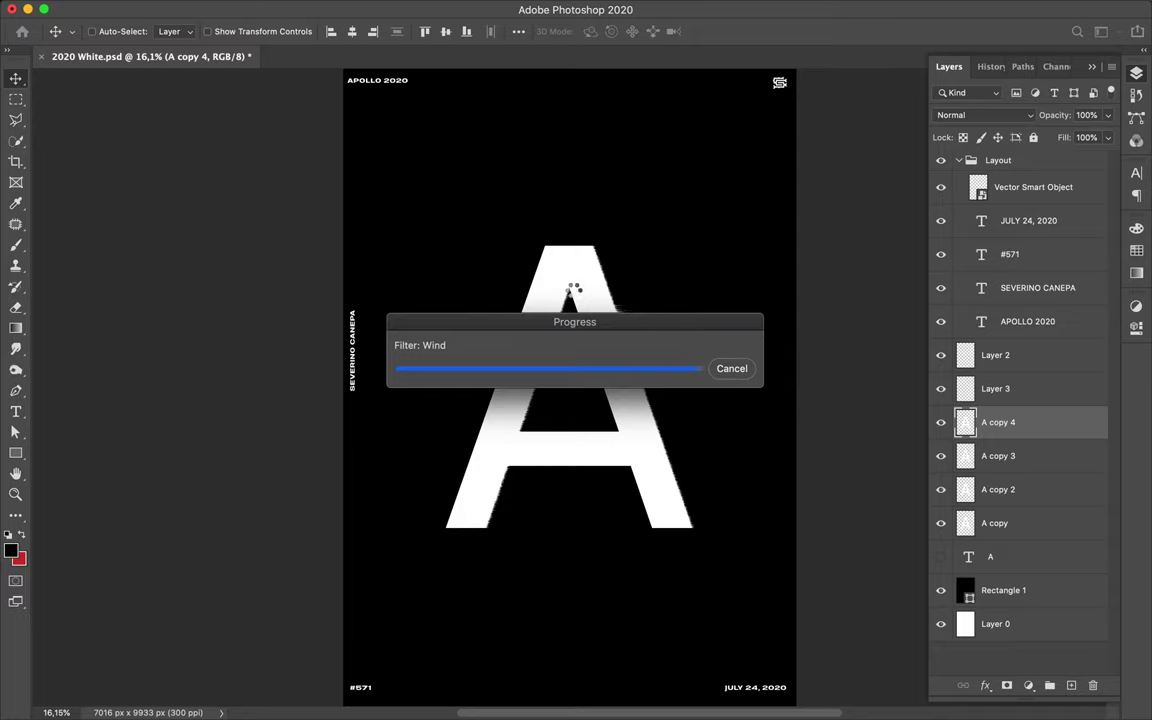
scroll(561, 344, up, 3)
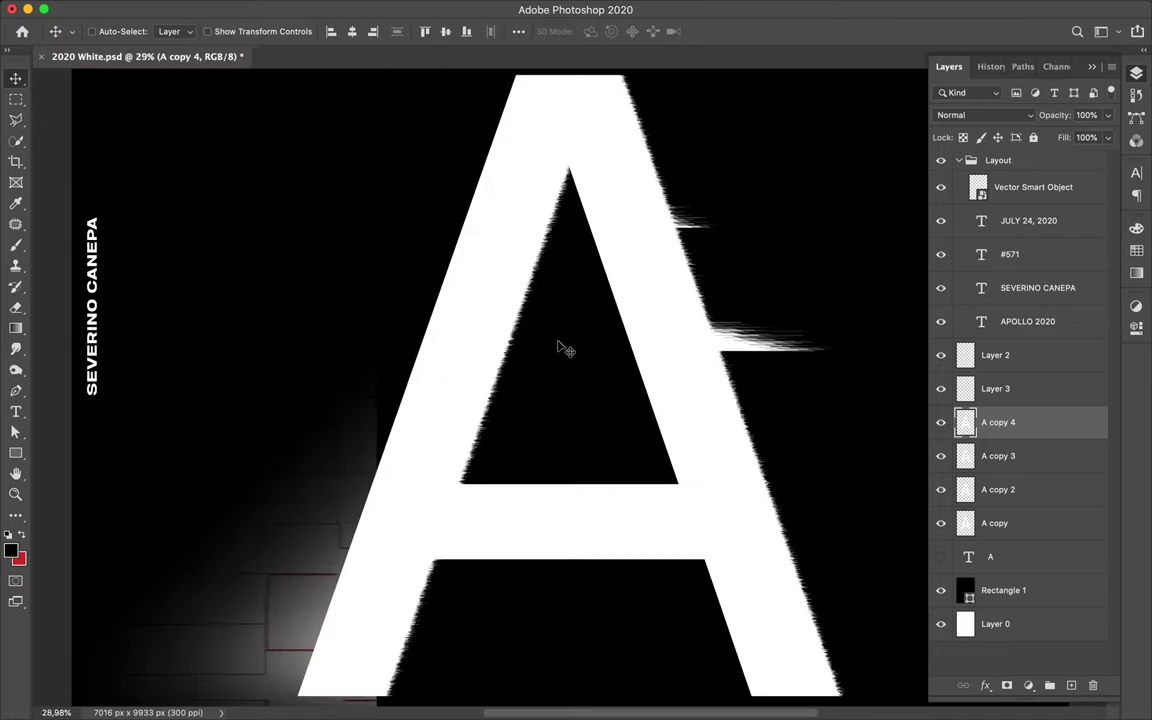
scroll(561, 344, up, 3)
click(378, 10)
key(ctrl+super+f)
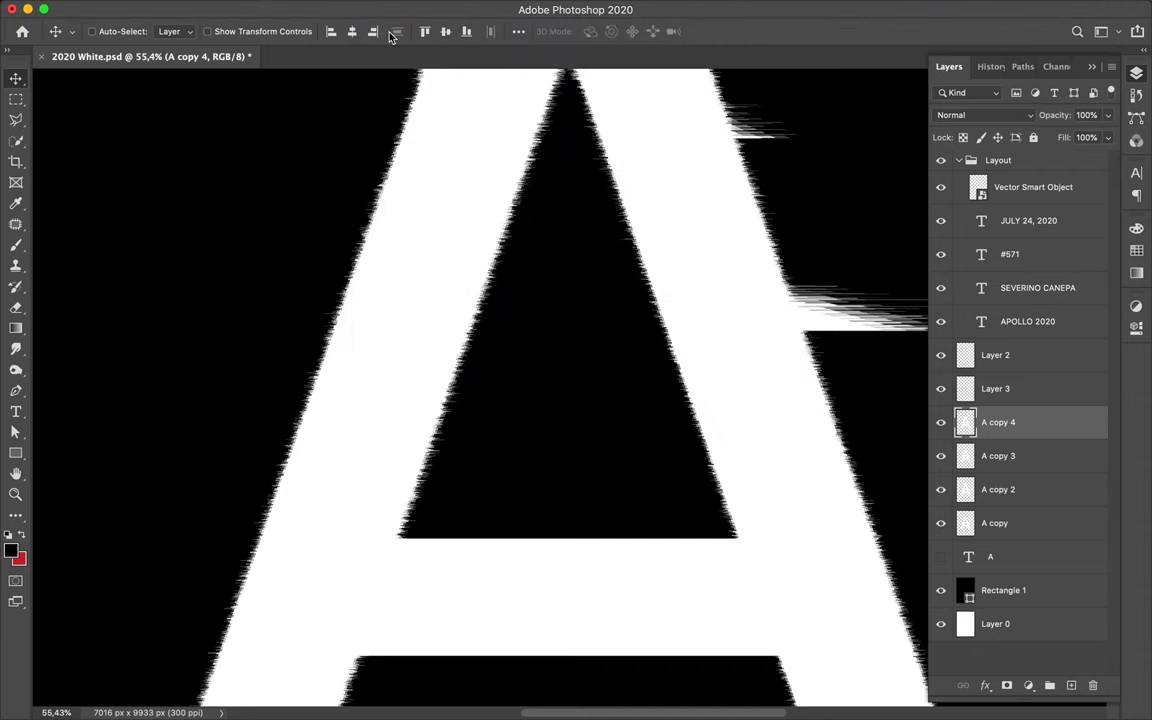
Copy a strip of the A's streaky edge to Layer 4 and stretch it wide toward the lower left.
scroll(579, 221, down, 1)
key(m)
mouse_move(310, 253)
mouse_down()
mouse_move(362, 320)
mouse_move(330, 307)
mouse_up()
key(ctrl+j)
key(v)
key(ctrl+t)
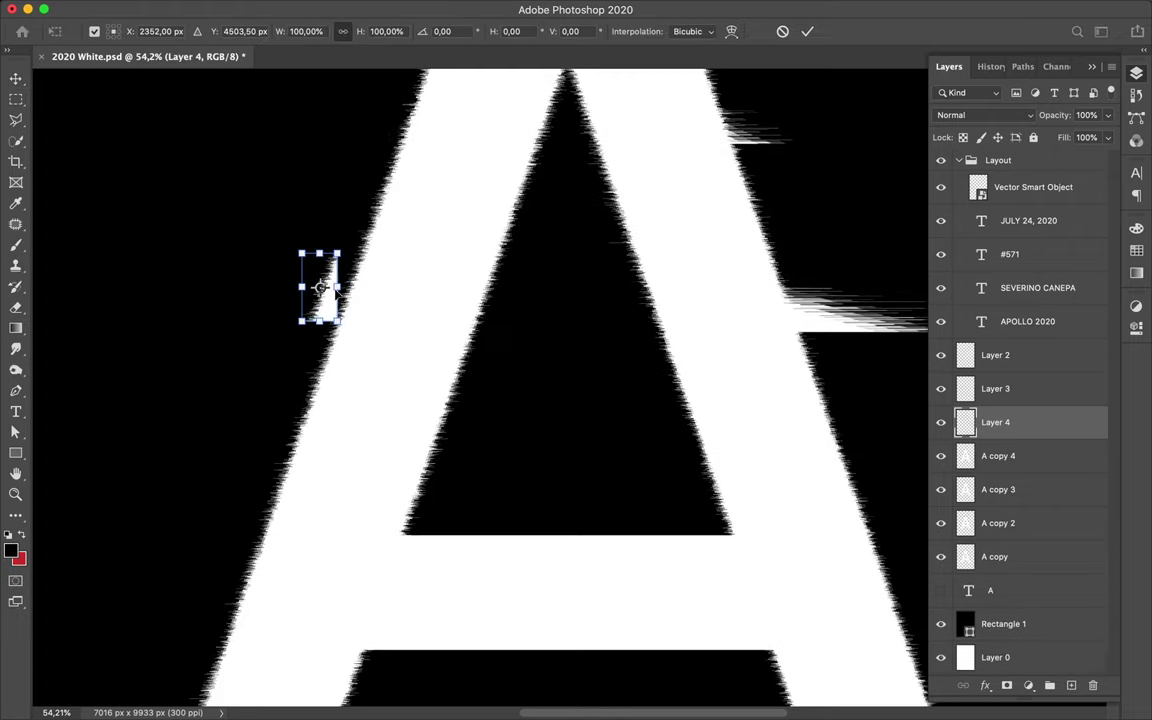
mouse_move(557, 290)
mouse_down()
mouse_move(571, 287)
mouse_move(450, 300)
mouse_move(350, 480)
mouse_up()
key(Return)
Duplicate the stretched strip as Layer 4 copy into the A's lower counter and fit the poster in view.
alt+drag(265, 483, 620, 505)
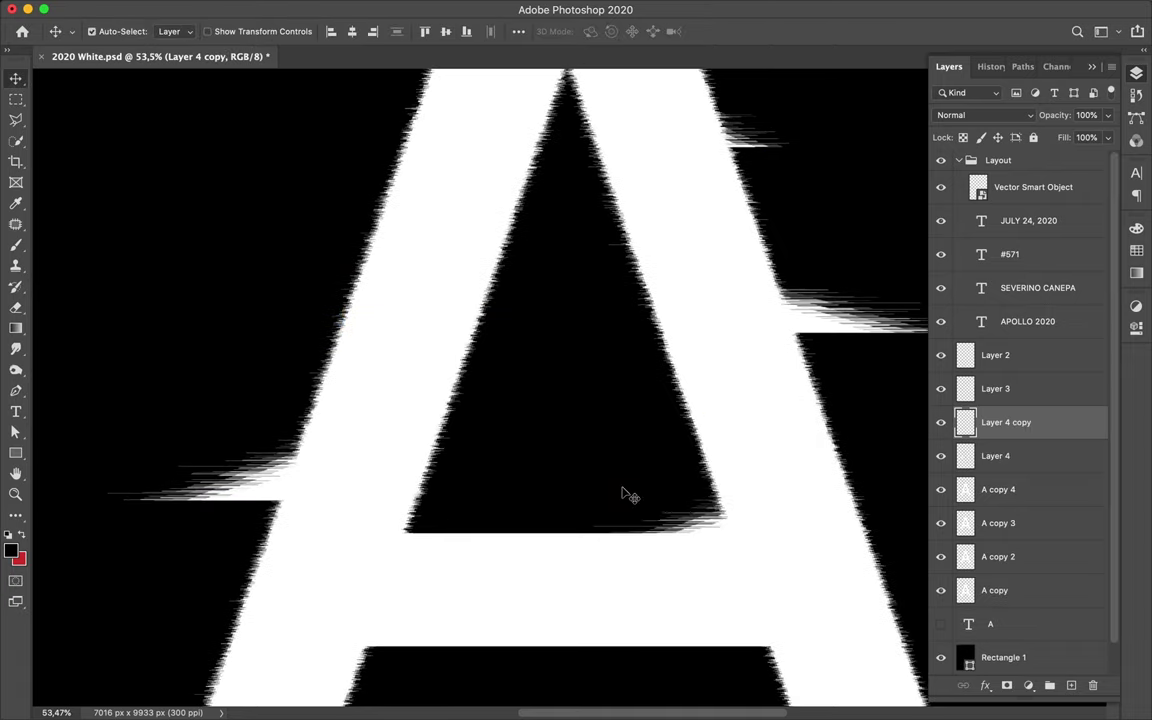
key(ctrl+0)
scroll(553, 404, up, 2)
scroll(553, 404, up, 2)
Copy a small patch of the A's left leg to Layer 5 and apply the Mosaic pixelate filter.
key(m)
drag(433, 544, 475, 571)
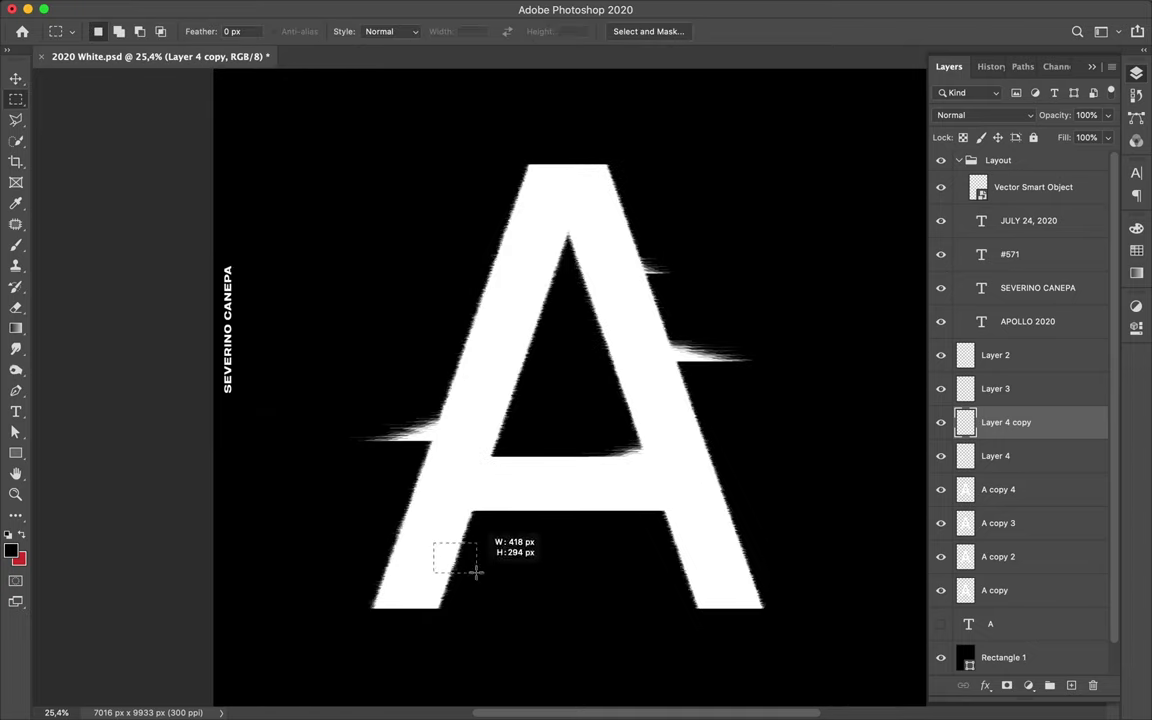
key(ctrl+j)
key(v)
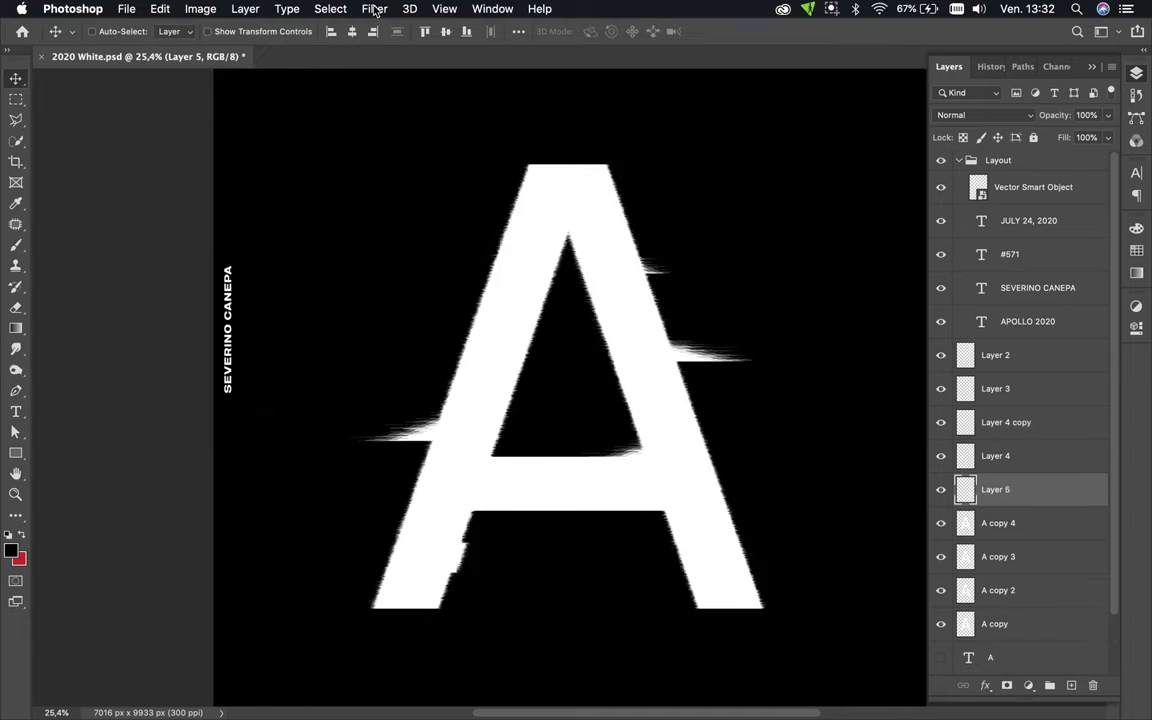
click(375, 10)
click(600, 324)
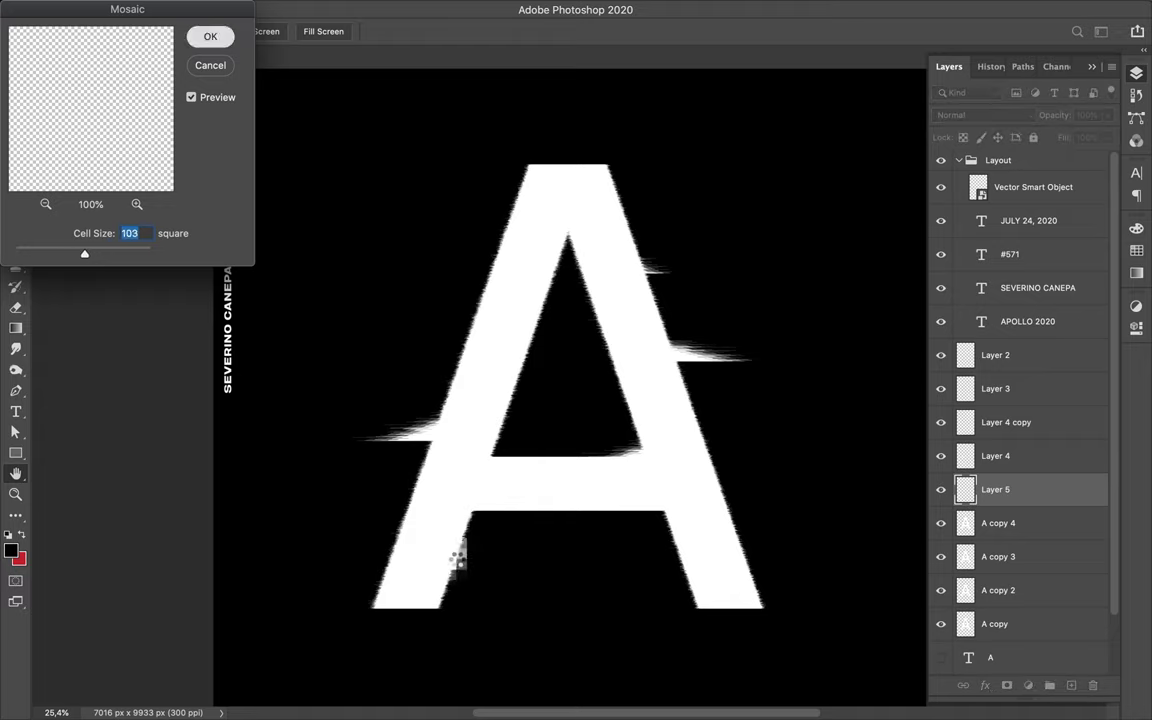
key(Return)
Move the mosaic patch lower on the left leg and place a copy near the A's top.
drag(483, 532, 477, 513)
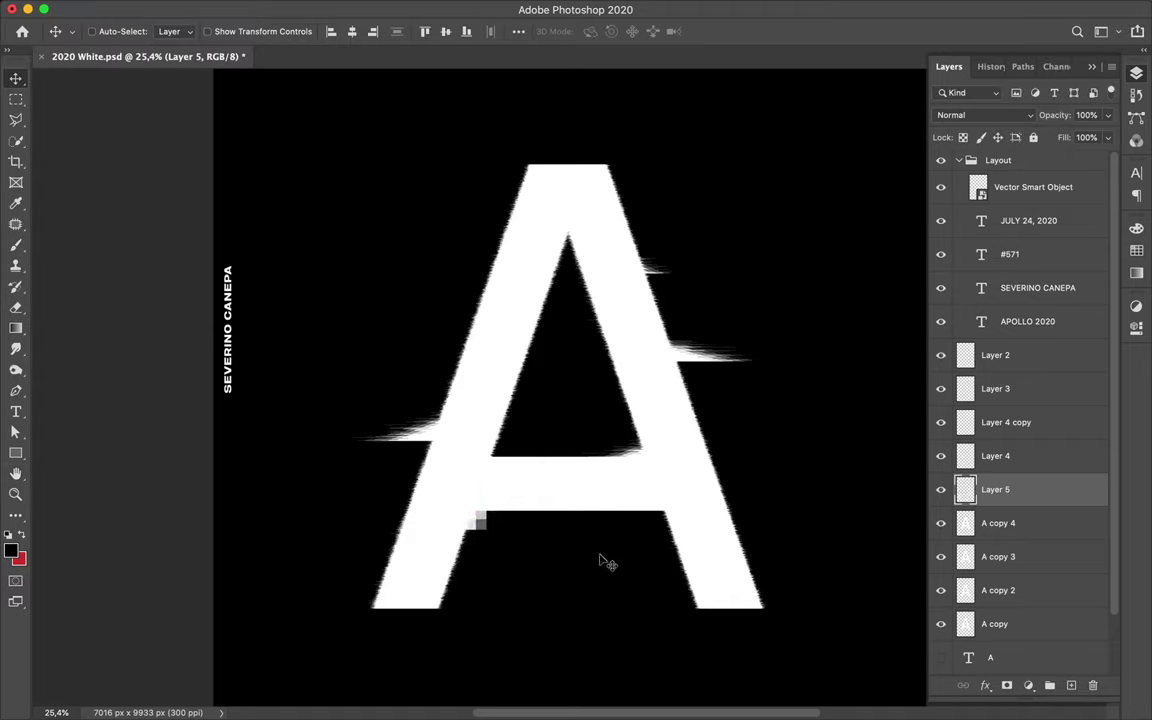
mouse_move(591, 178)
mouse_down()
mouse_move(495, 528)
mouse_move(508, 554)
mouse_up()
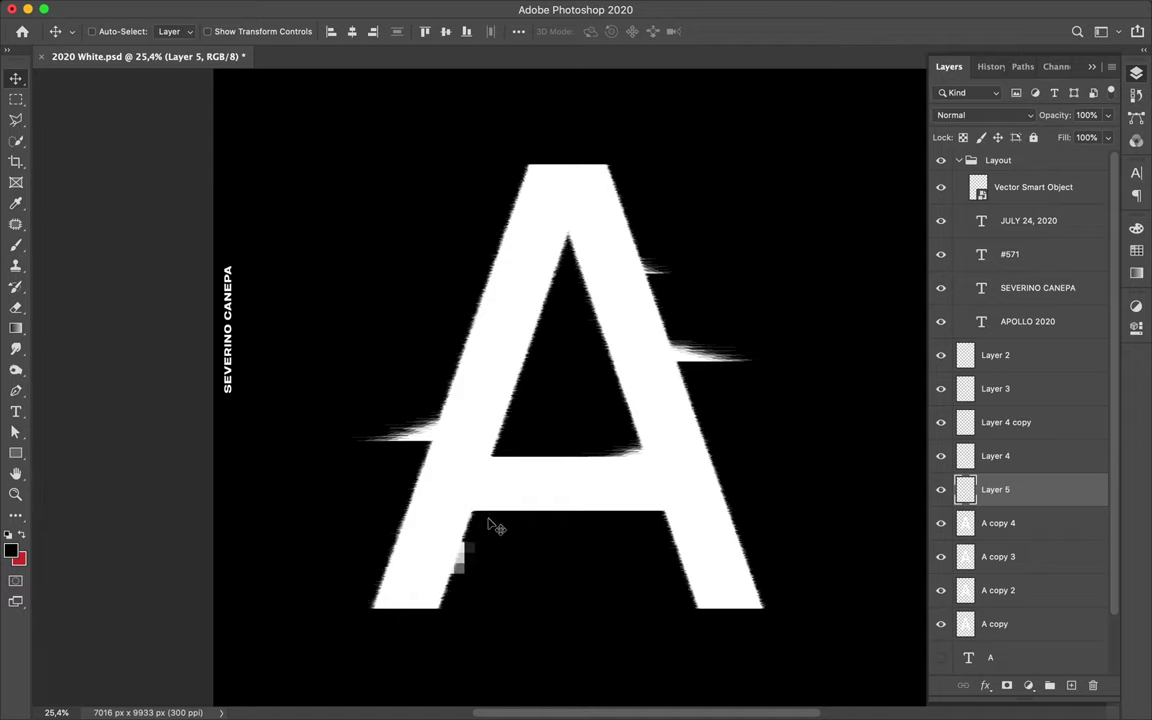
mouse_move(484, 605)
mouse_down()
mouse_move(482, 516)
mouse_move(601, 186)
mouse_up()
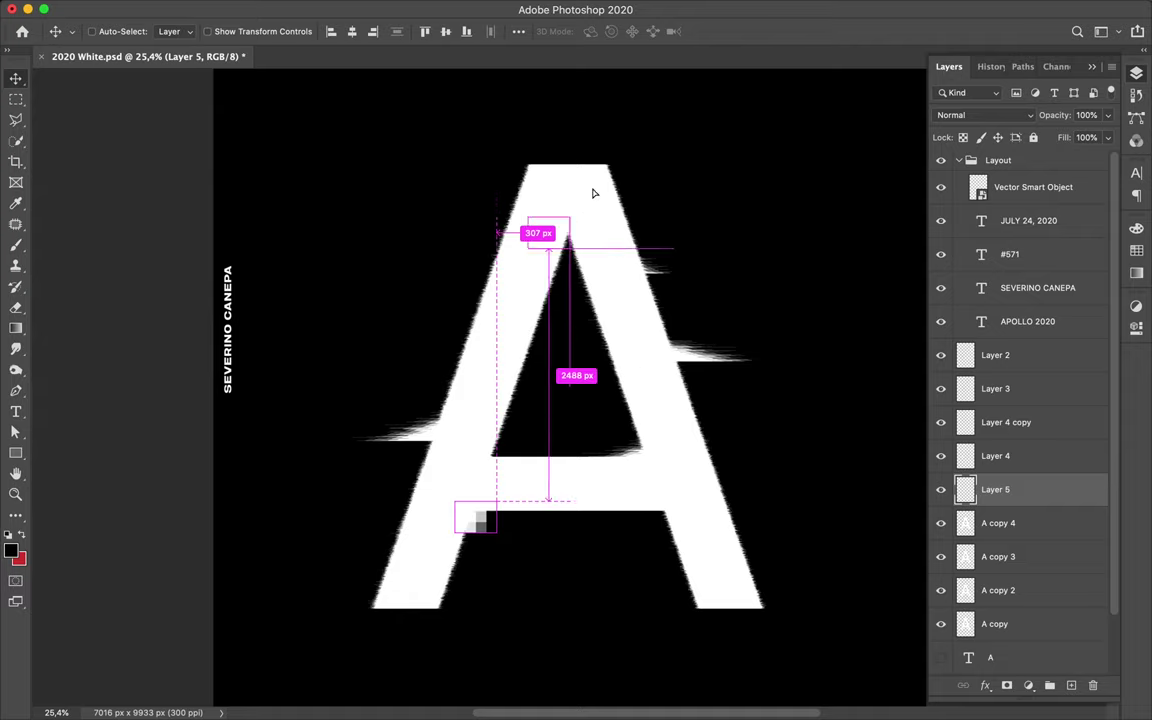
Duplicate Layer 4 and Rectangle 1 below the A text layer.
ctrl+click(676, 470)
click(960, 458)
scroll(1021, 505, down, 2)
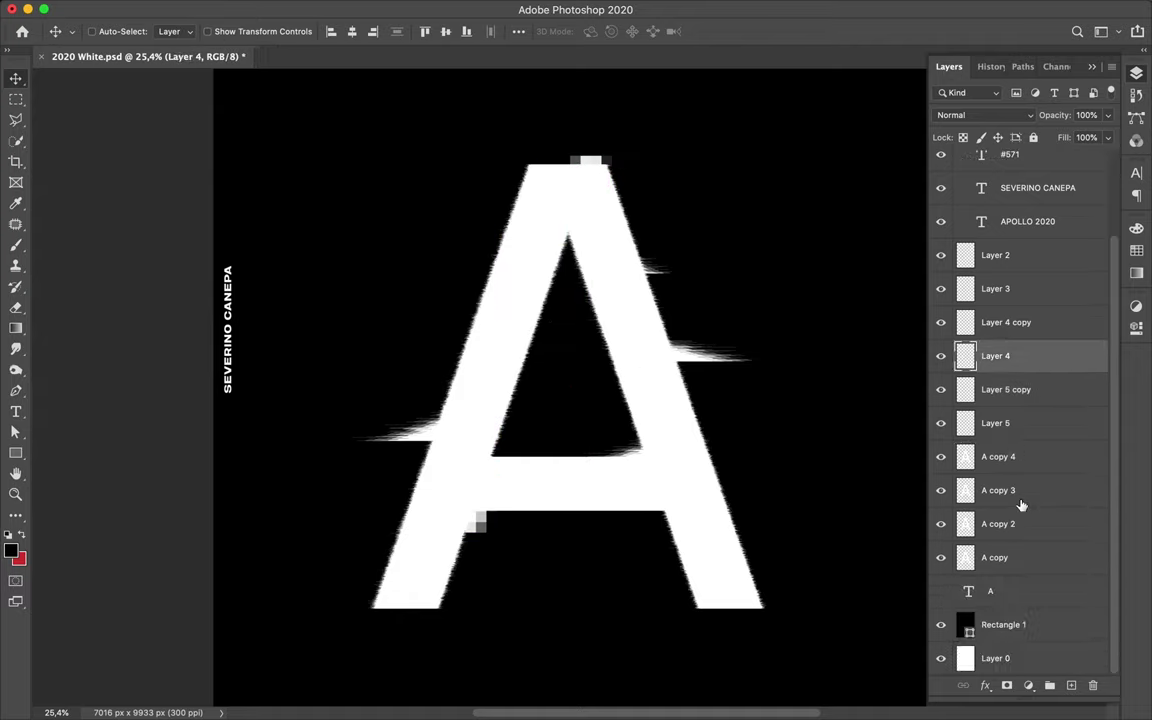
key(alt+bracketleft)
key(alt+bracketleft)
key(alt+bracketleft)
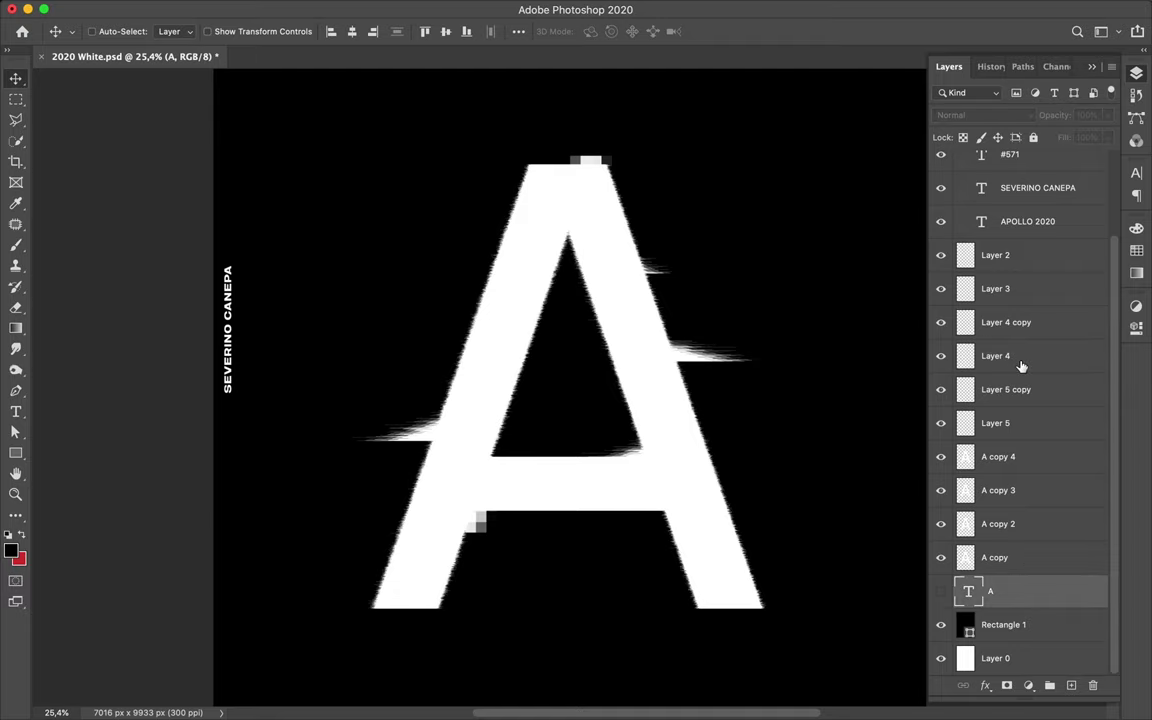
drag(1021, 366, 1036, 608)
drag(1036, 656, 1025, 614)
Set Rectangle 1 copy's fill to 22% and nudge it slightly on the canvas.
drag(1109, 140, 1041, 162)
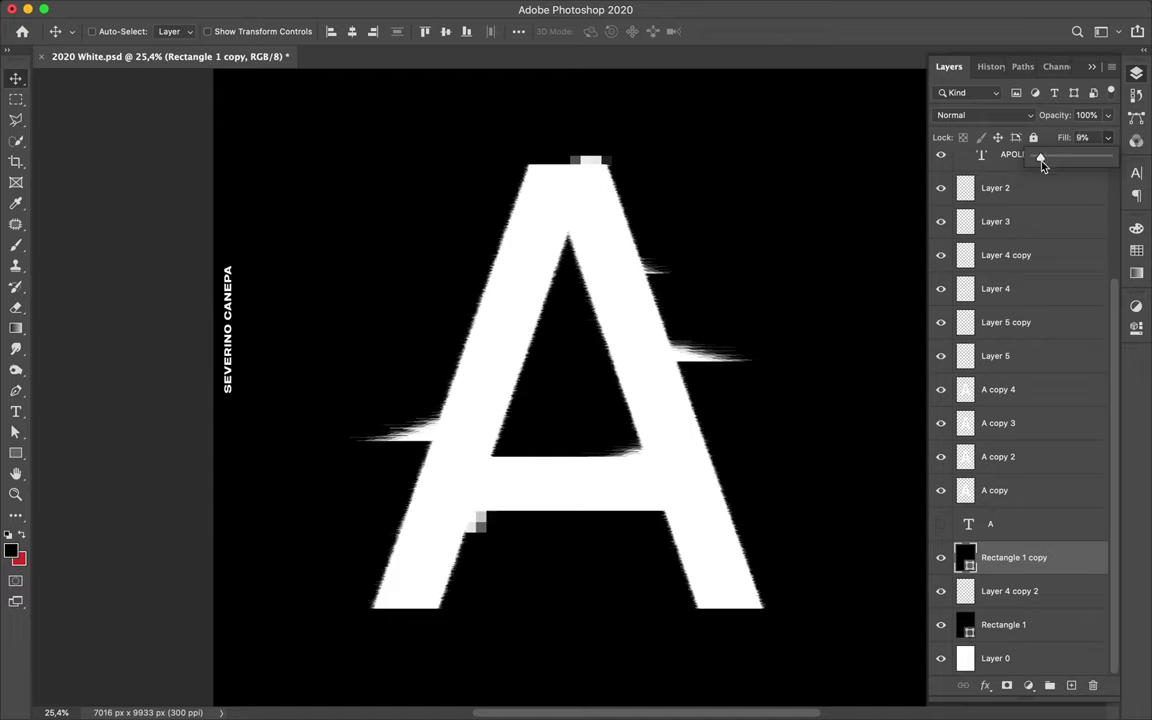
drag(445, 429, 425, 507)
click(1093, 557)
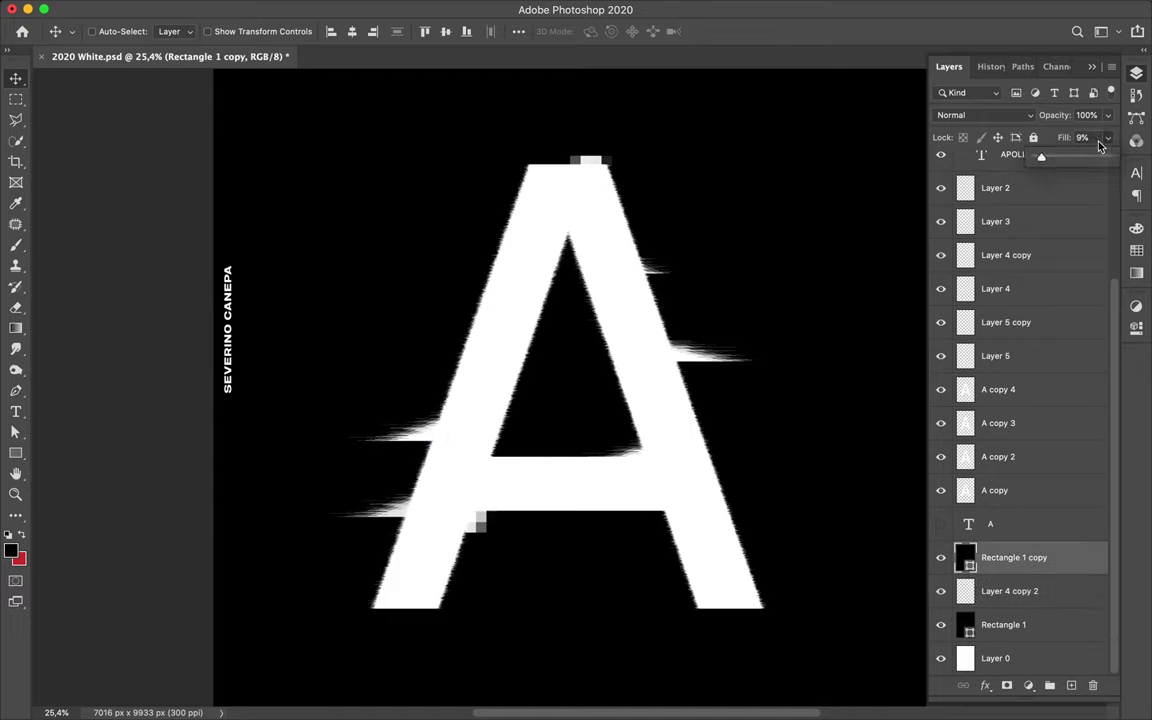
drag(1051, 162, 1052, 161)
click(400, 518)
drag(688, 528, 694, 533)
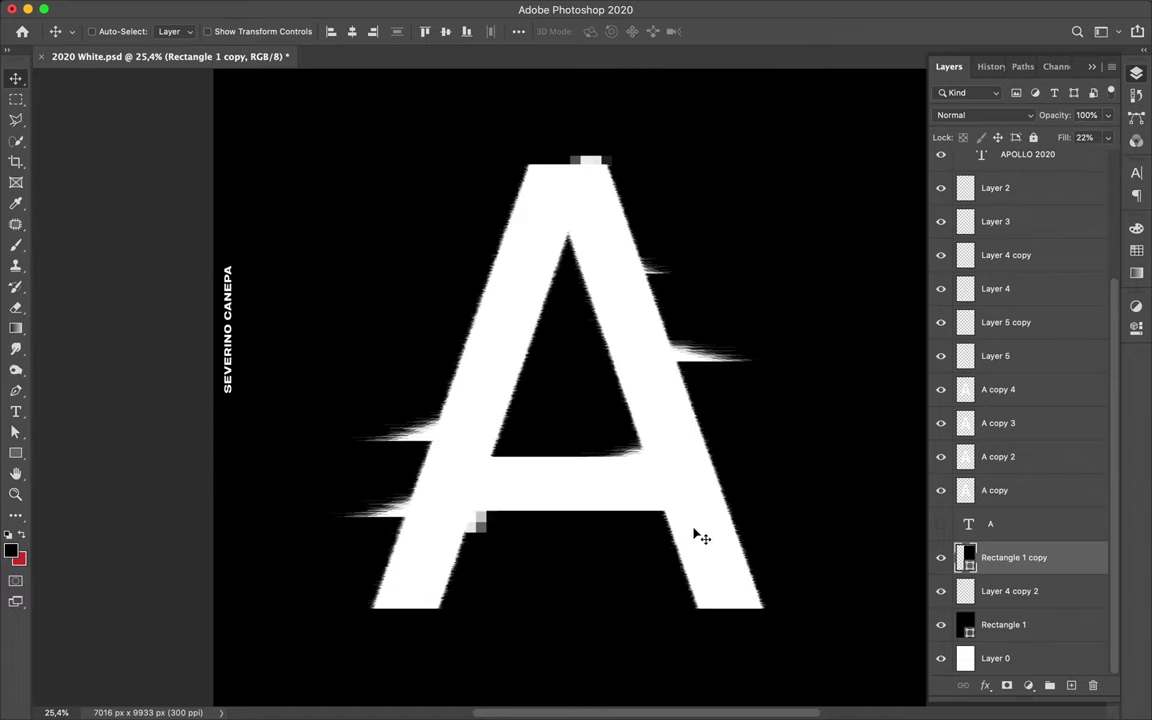
Flip Layer 4 copy 2 horizontally and move it up onto the top of the crossbar.
click(1017, 598)
drag(398, 514, 656, 545)
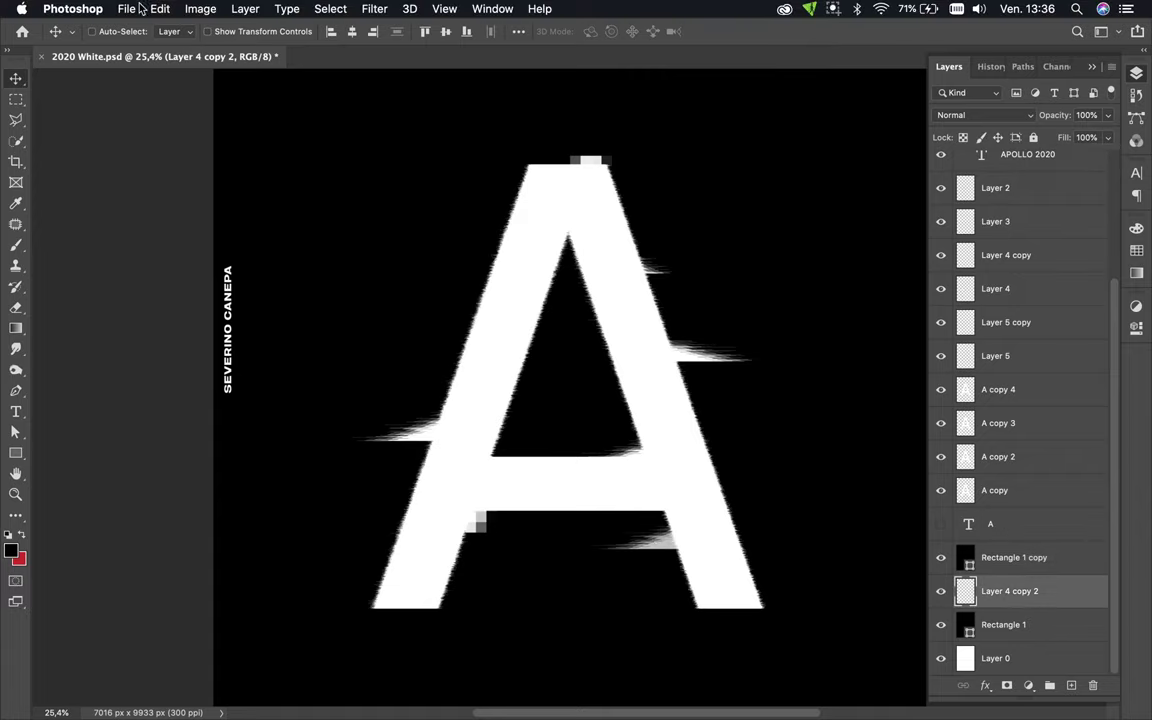
click(152, 9)
mouse_move(186, 380)
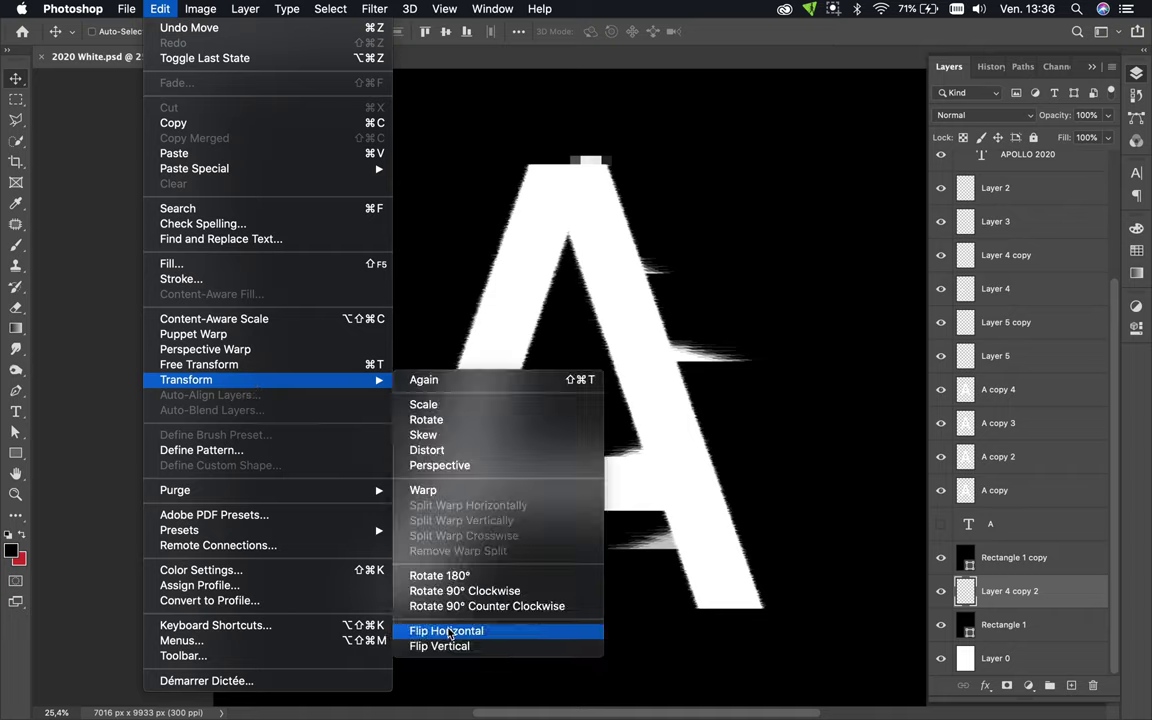
click(450, 626)
drag(625, 540, 500, 450)
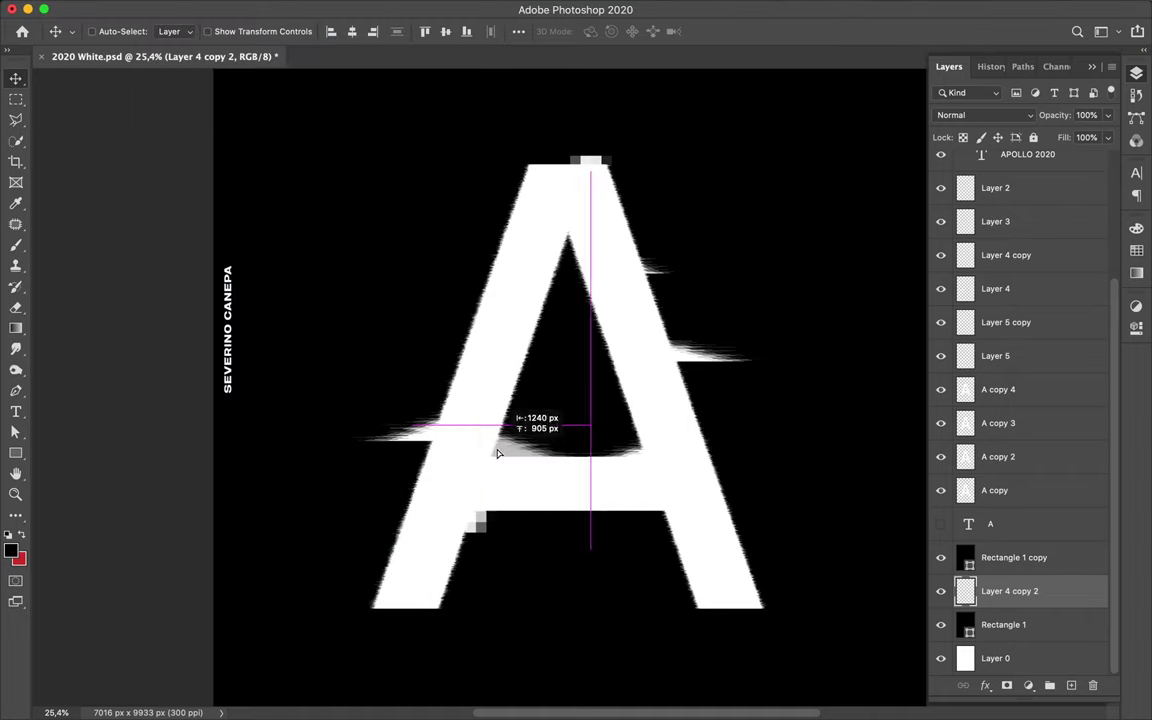
ctrl+click(678, 463)
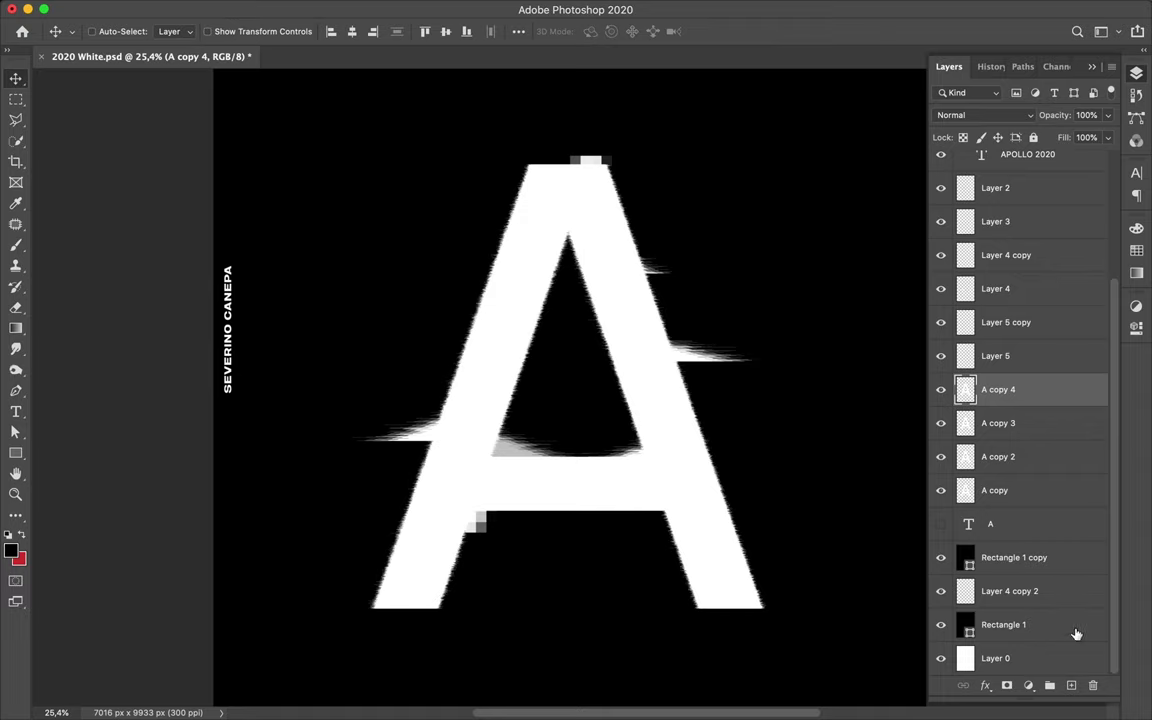
On a new Layer 6, trace white hard-round outlines down the A's left edge, crossbar and right leg.
click(1071, 685)
click(16, 119)
click(16, 245)
right_click(180, 86)
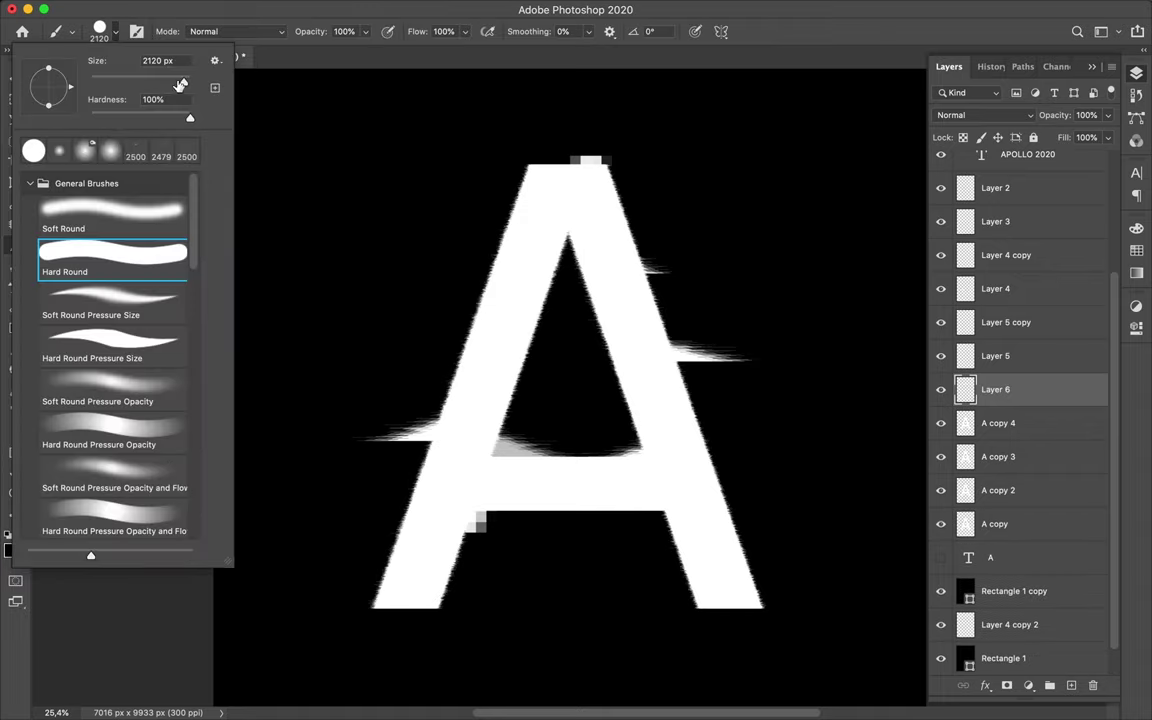
key(Return)
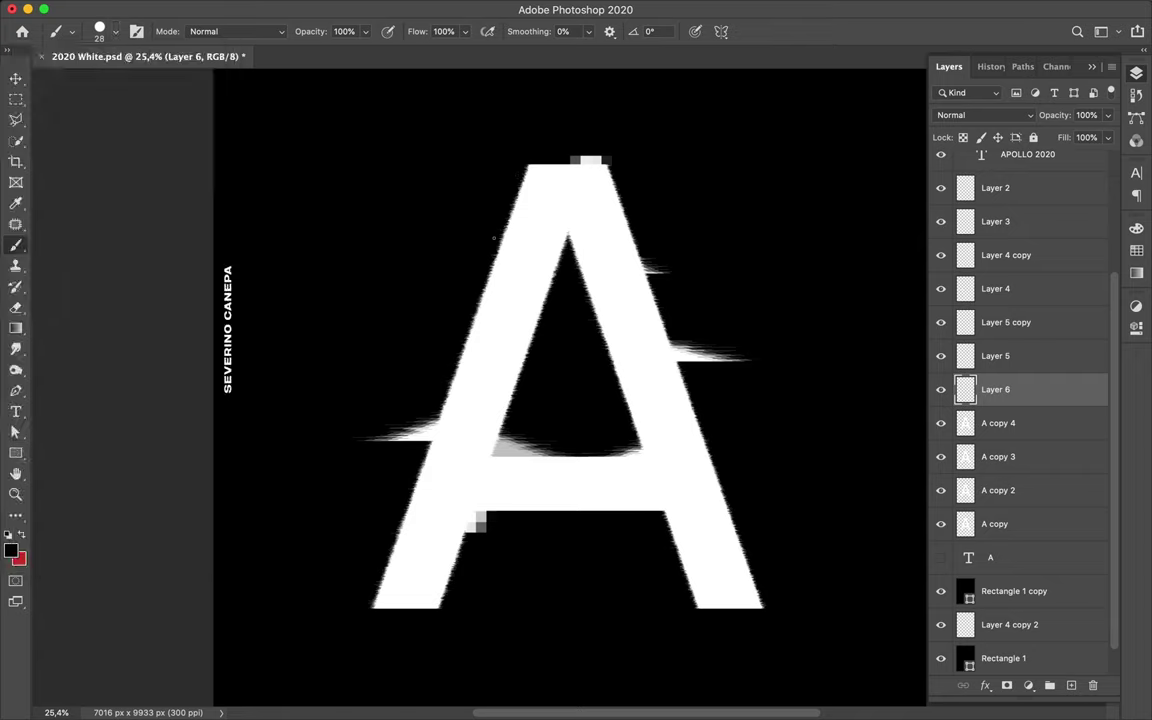
drag(459, 352, 459, 573)
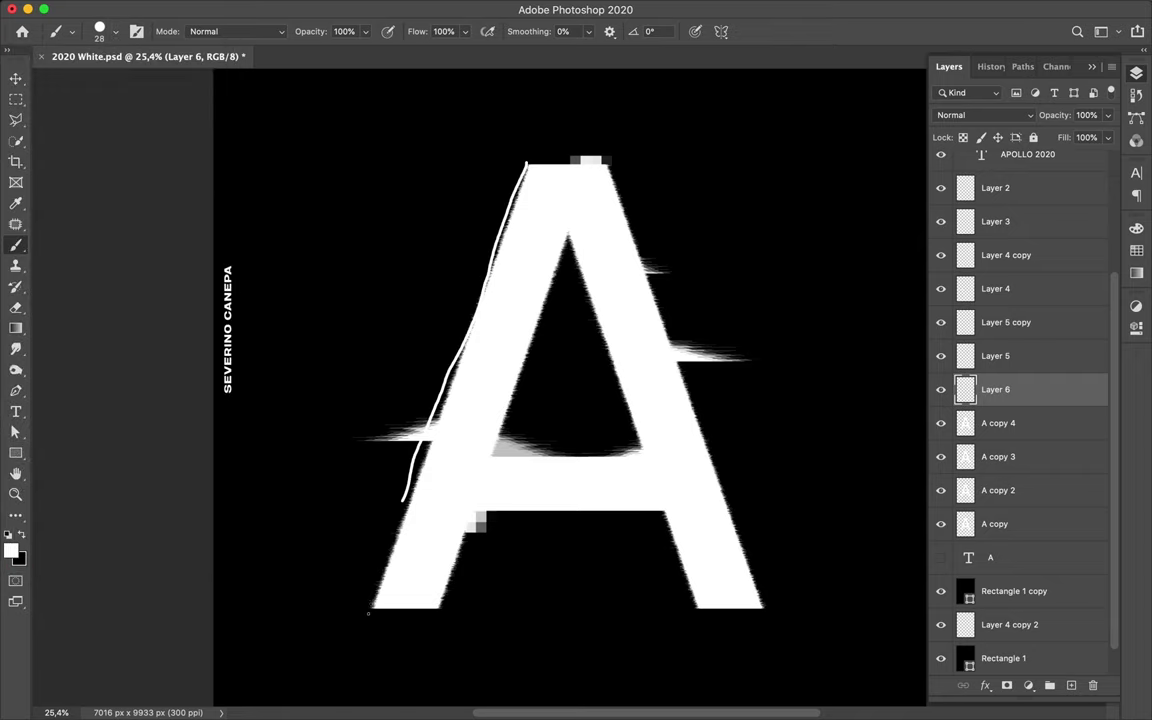
drag(578, 512, 697, 608)
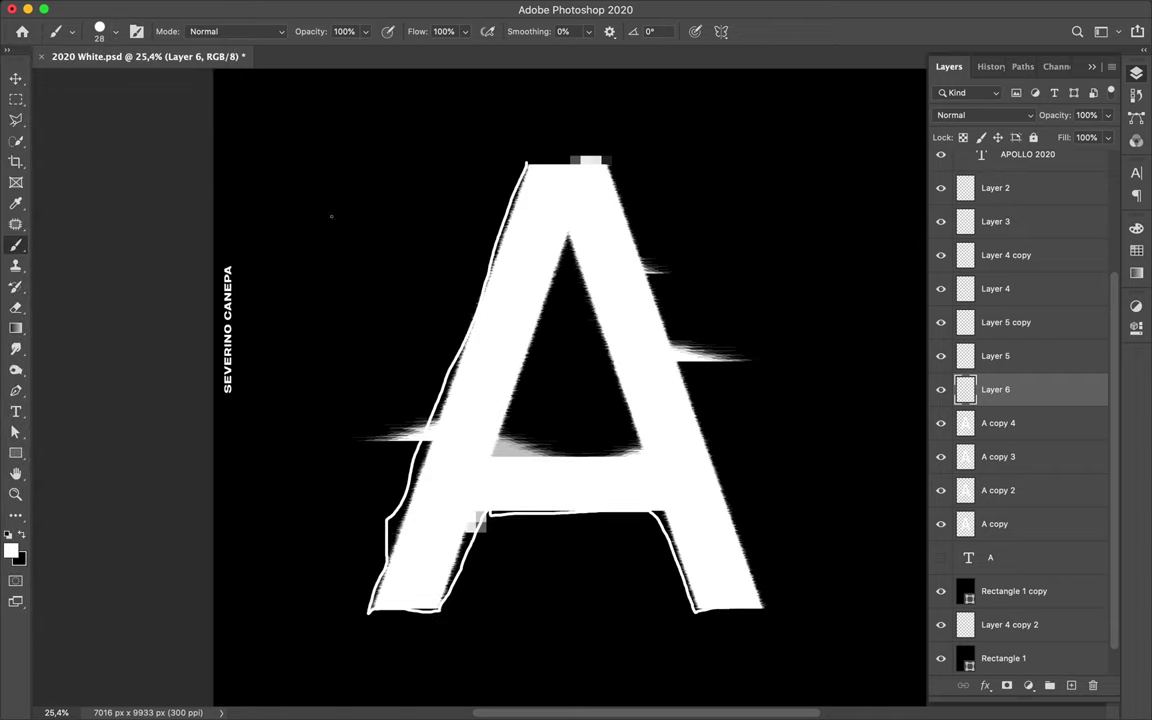
Switch to a thinner 11 px brush and draw another outline along the A's top-left edge.
click(116, 32)
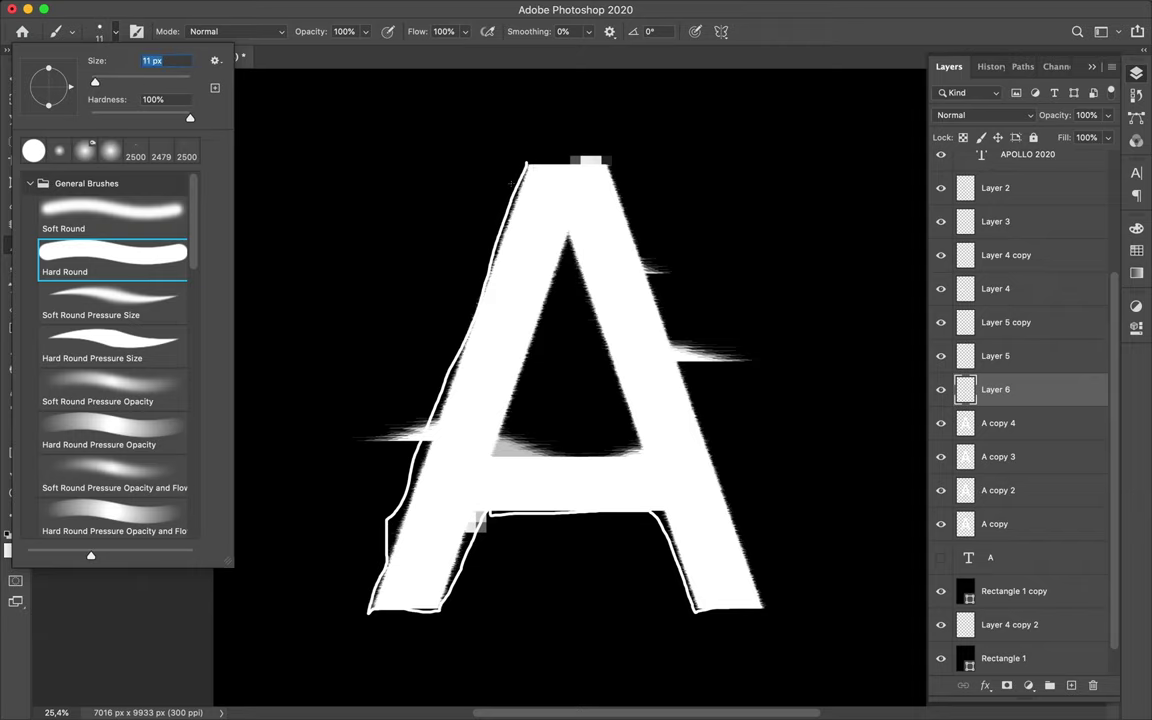
key(Return)
drag(513, 158, 462, 345)
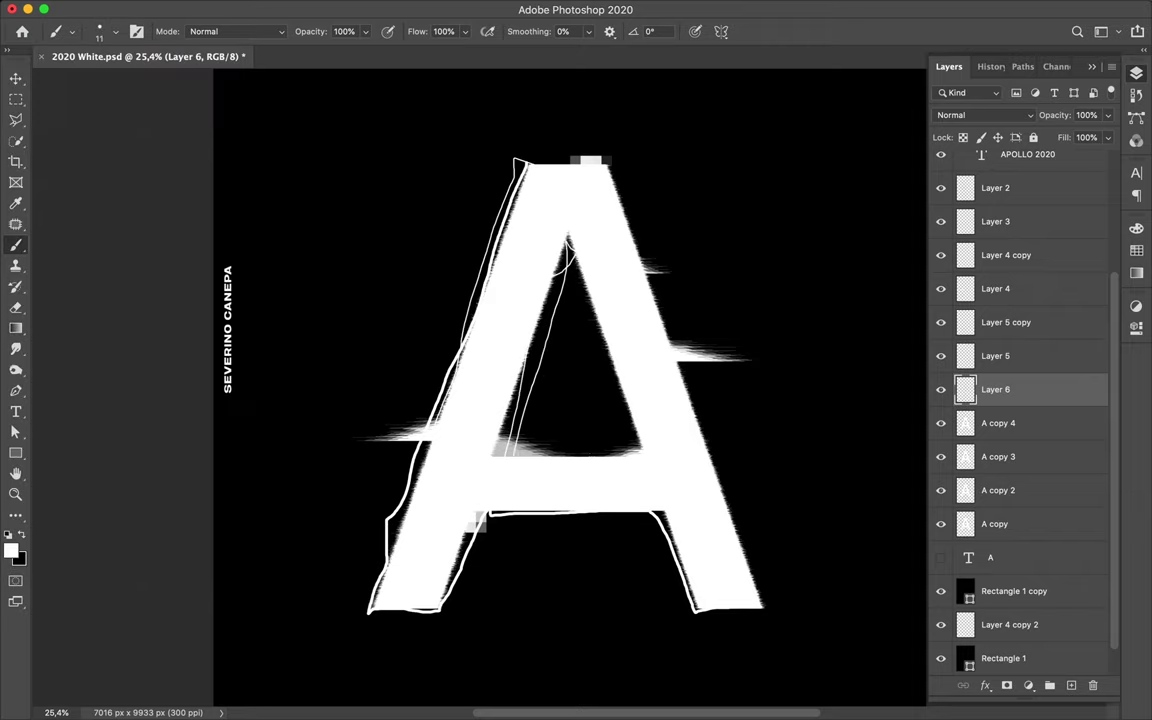
click(116, 30)
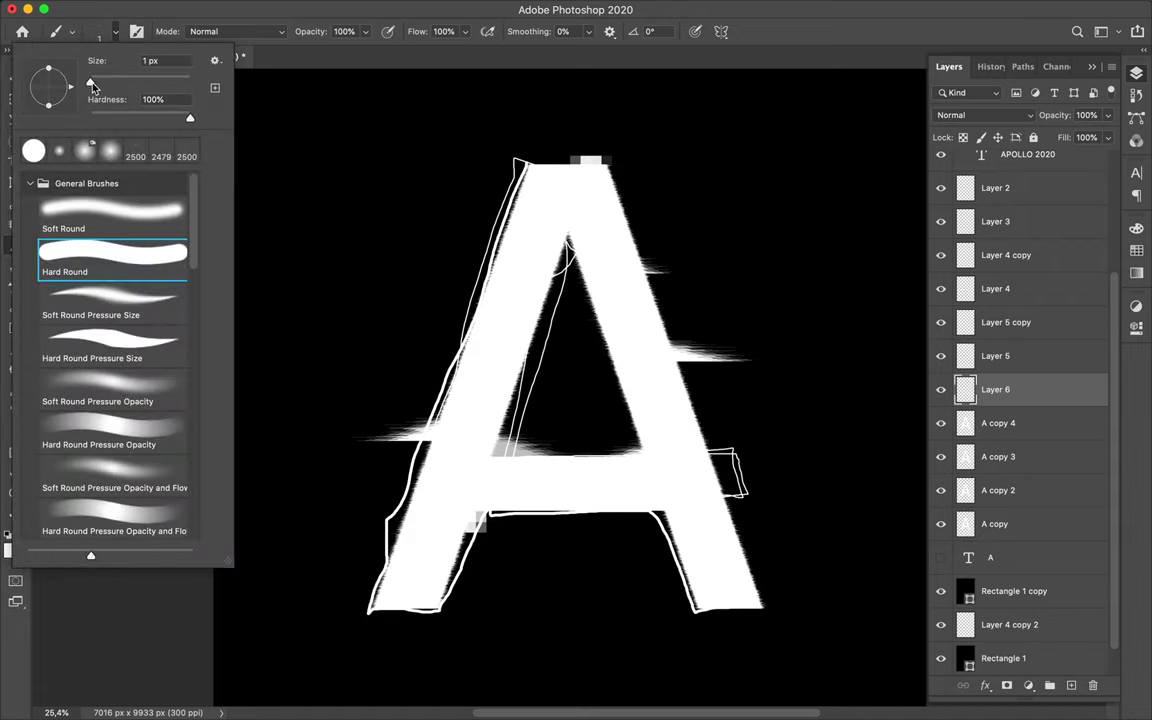
key(Return)
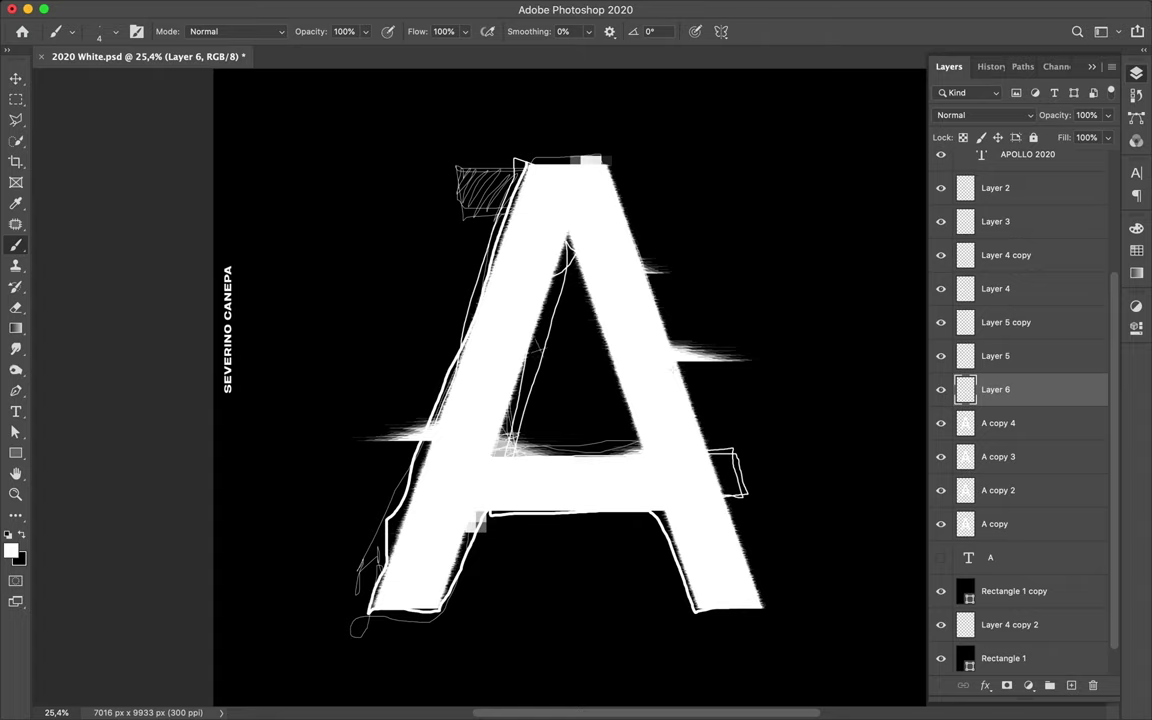
click(56, 31)
Add a new layer and choose a WG Dust Particles brush, undoing a trial dust stroke.
click(1071, 685)
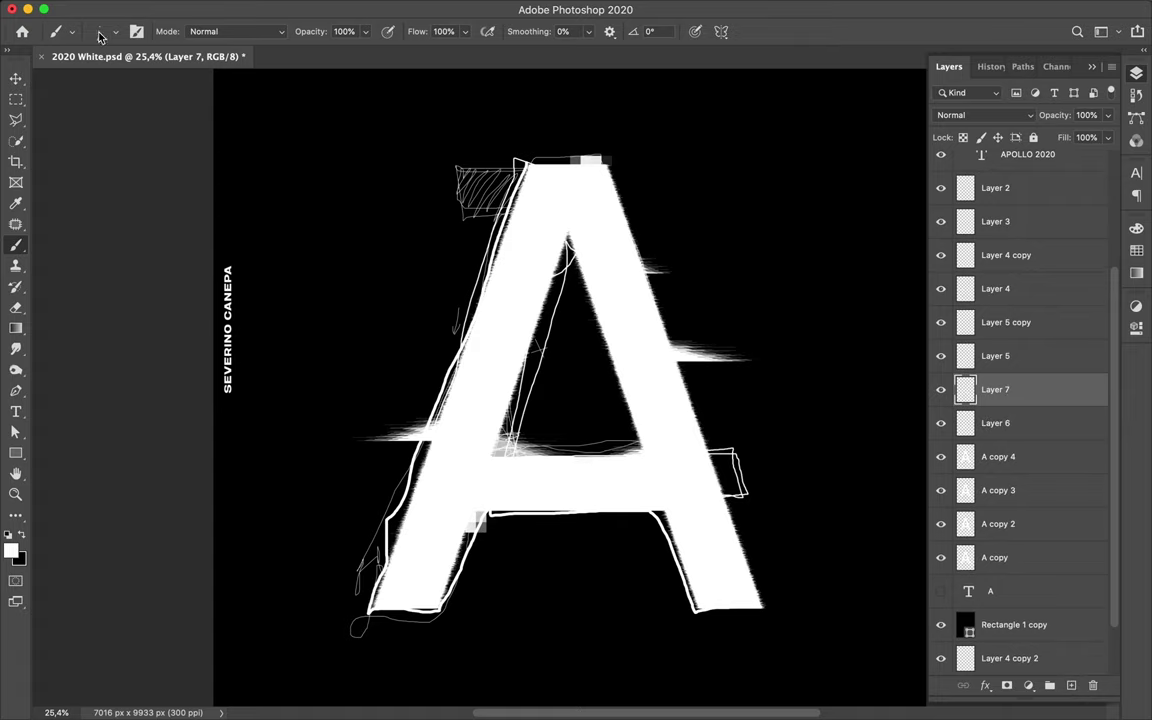
click(113, 31)
scroll(107, 308, down, 10)
scroll(107, 308, down, 10)
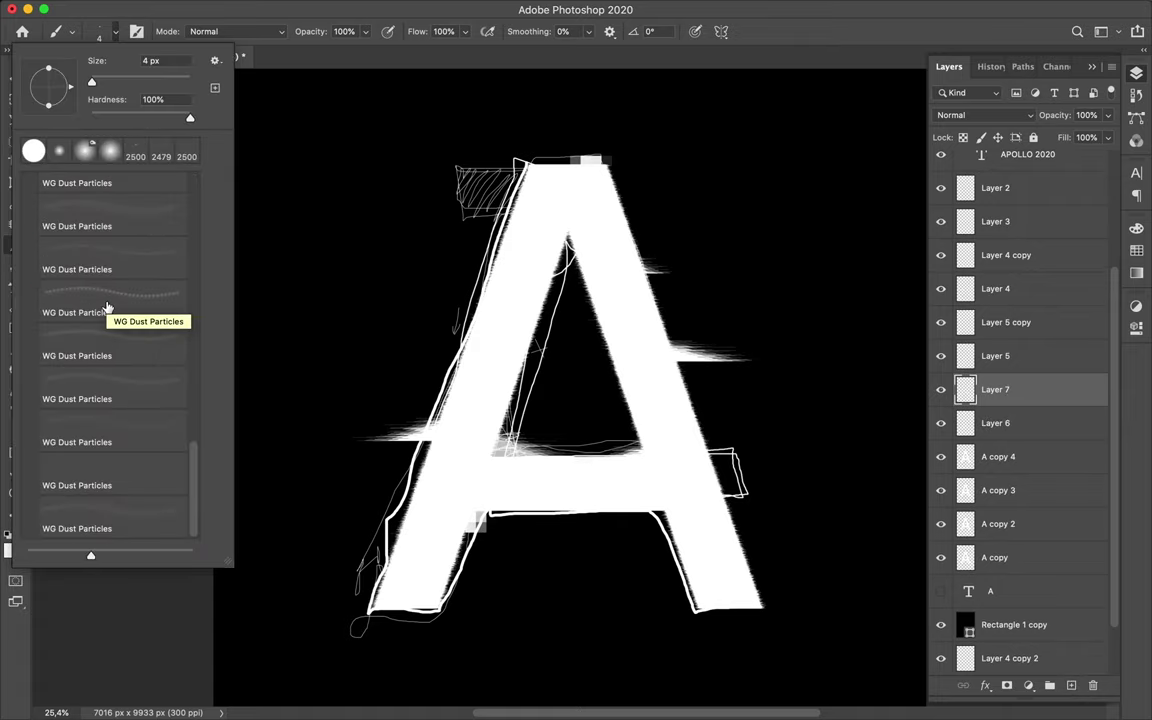
click(107, 308)
drag(560, 410, 630, 500)
key(ctrl+z)
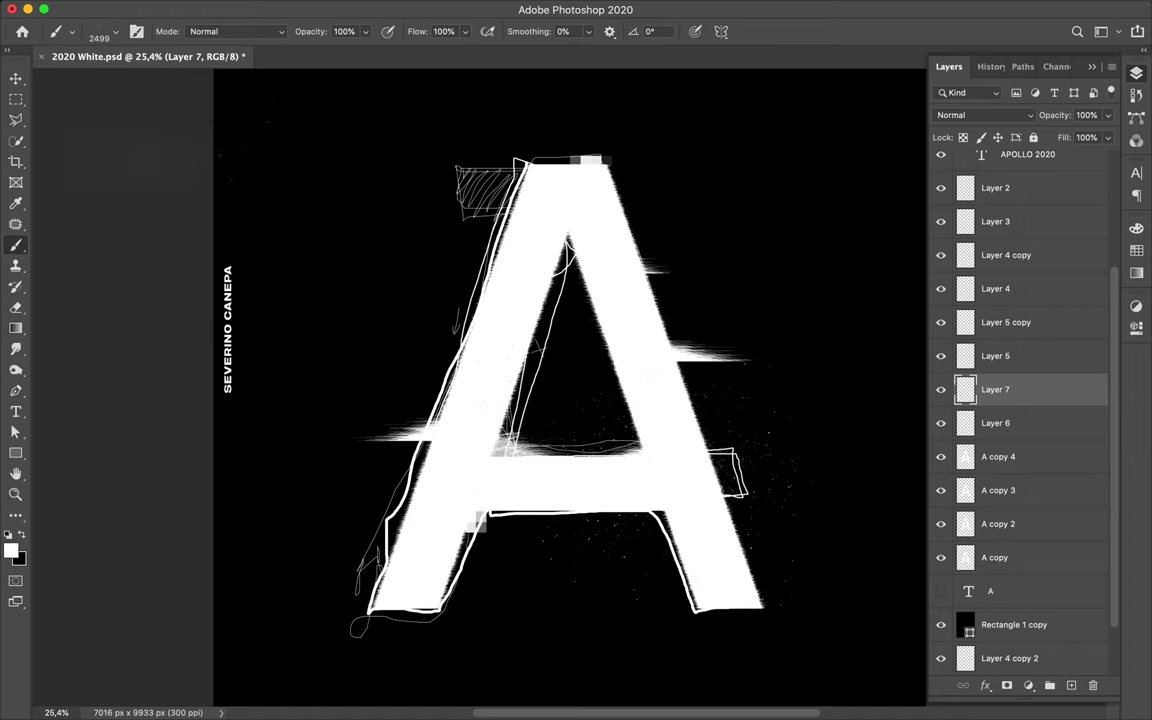
click(113, 37)
click(82, 385)
Paint white dust speckles on a new Layer 8 over the A's left leg and lower left.
click(965, 460)
key(ctrl+shift+alt+n)
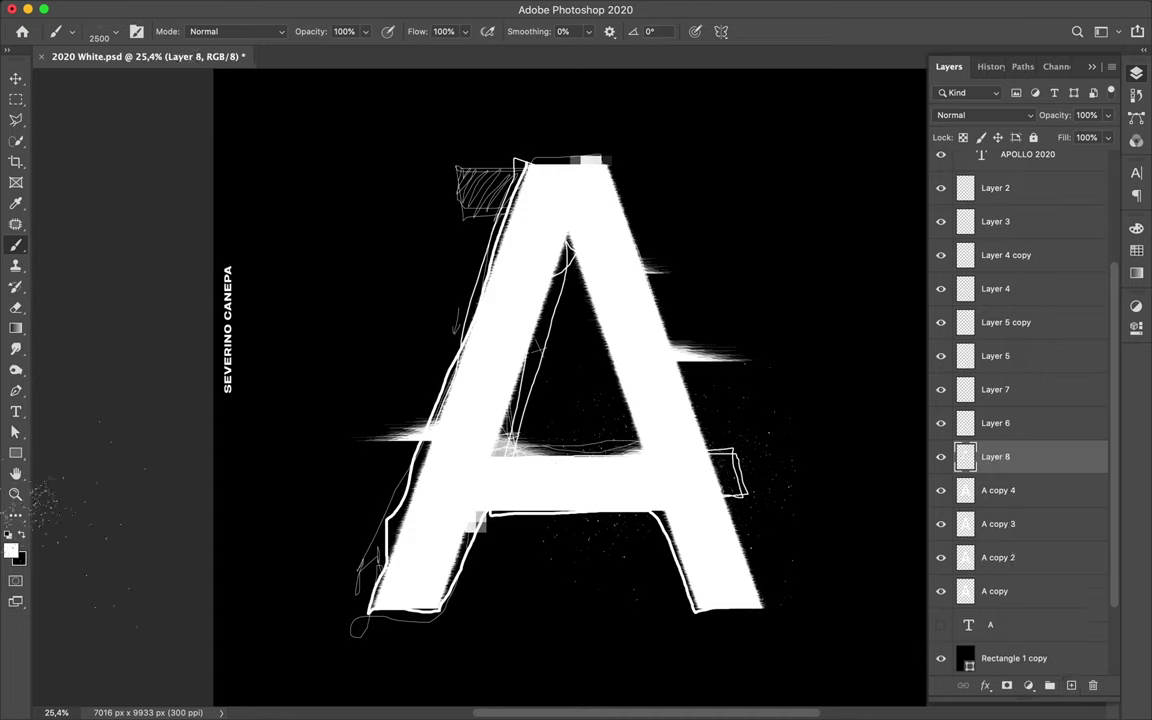
drag(470, 320, 490, 390)
drag(320, 520, 260, 545)
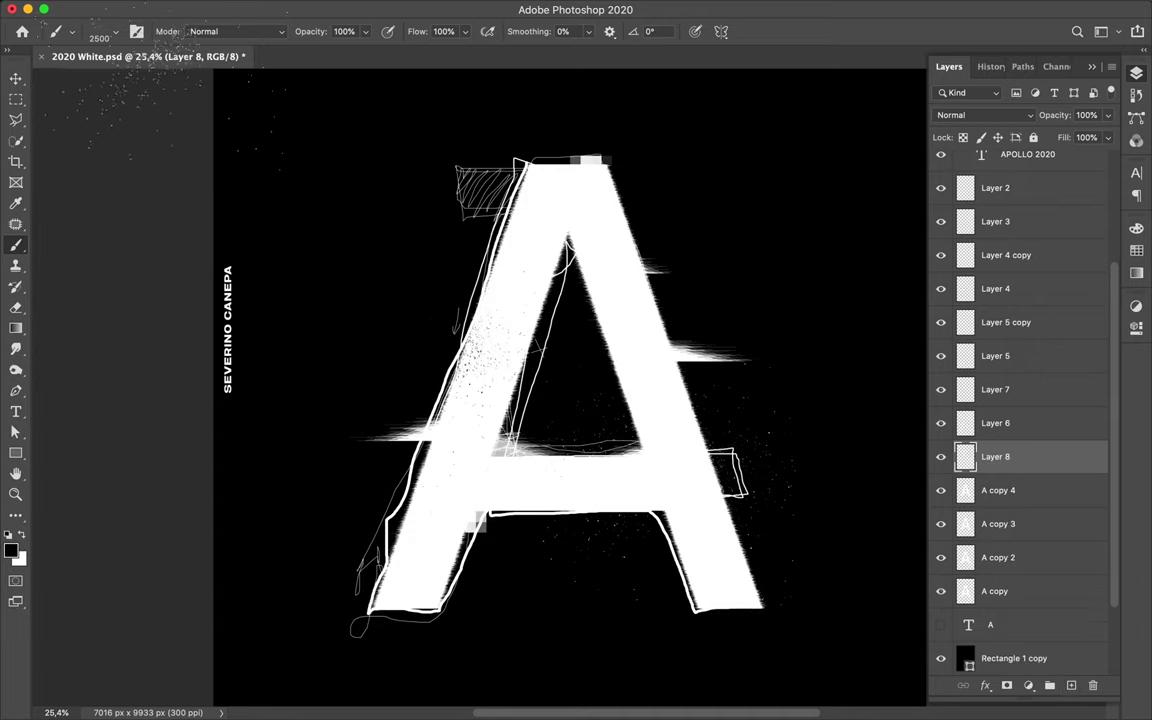
Paint a grey Dusty_grunge_stripe_02 stroke on Layer 9 and move it onto the A's apex.
click(1071, 686)
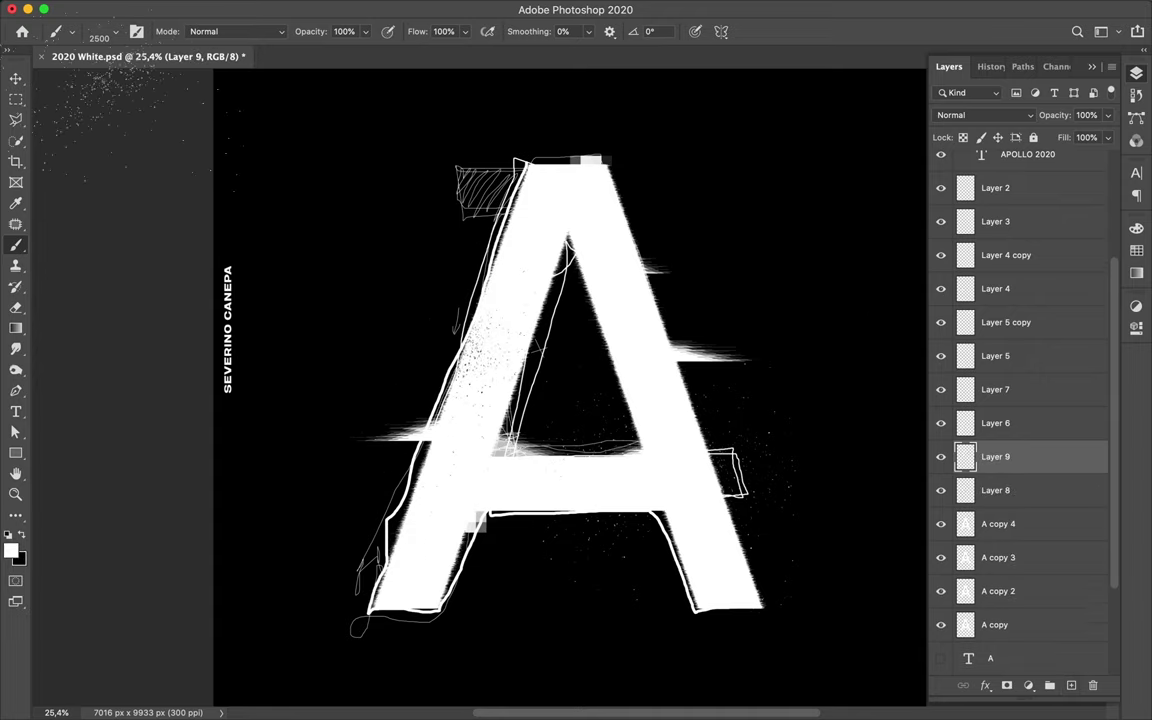
click(95, 37)
scroll(85, 320, down, 3)
scroll(85, 334, up, 5)
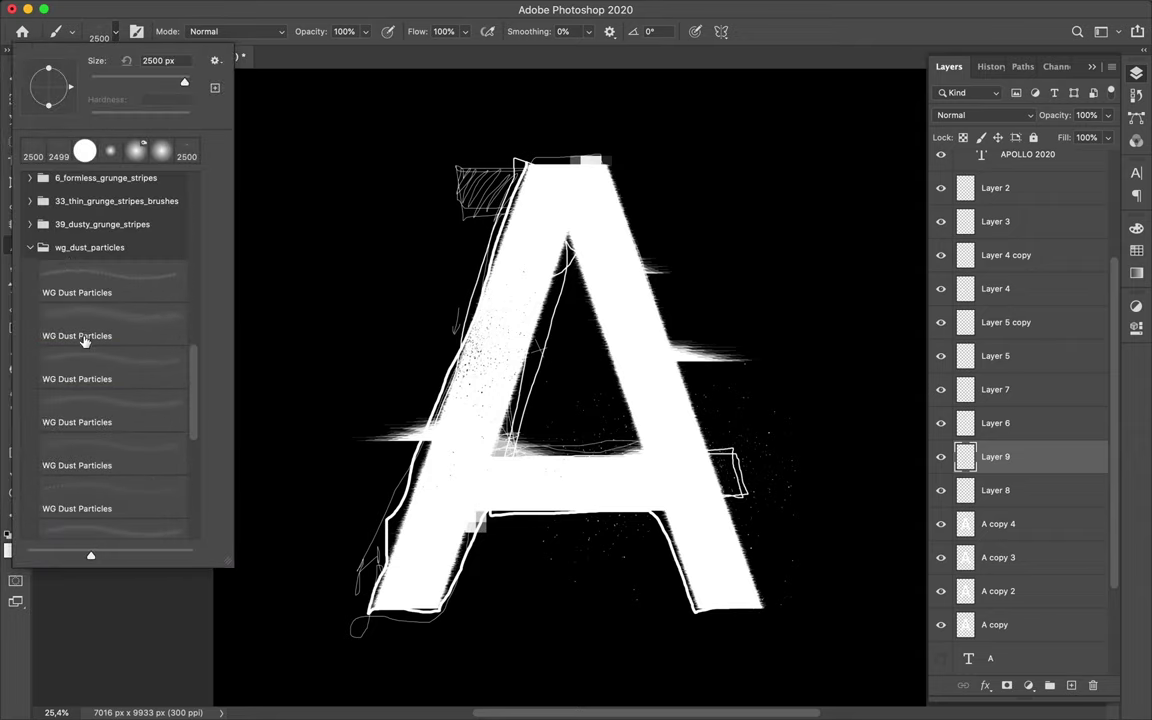
click(30, 224)
click(110, 295)
drag(420, 268, 330, 268)
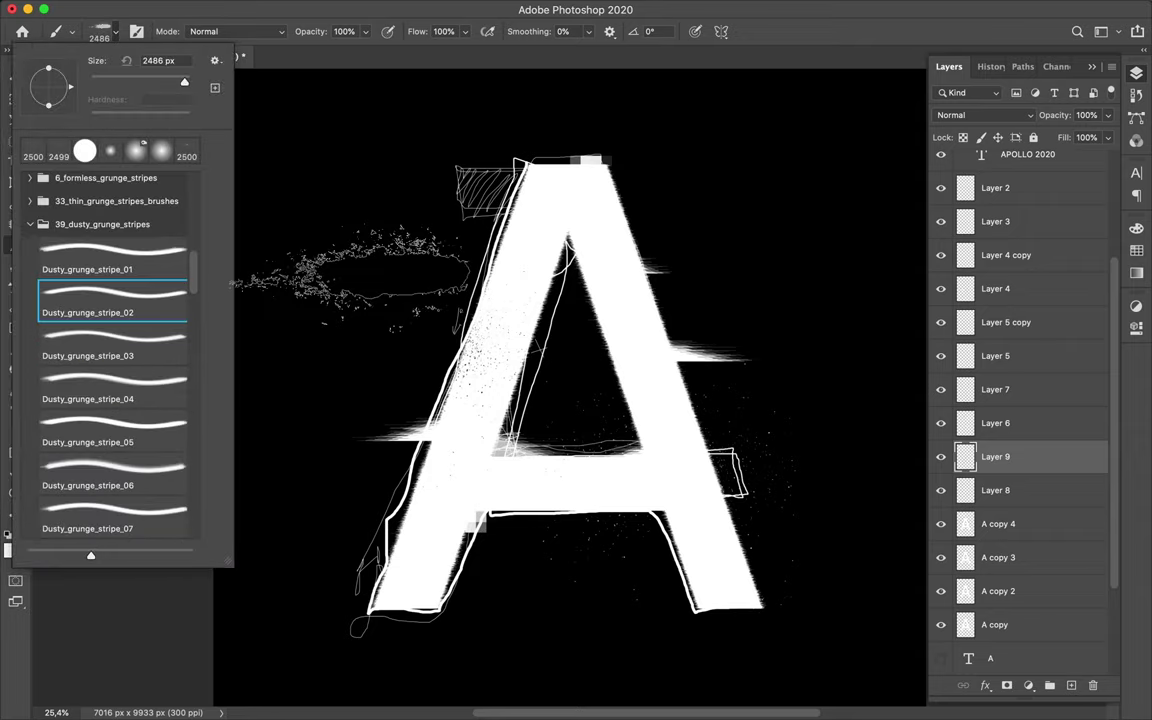
key(v)
drag(465, 373, 634, 187)
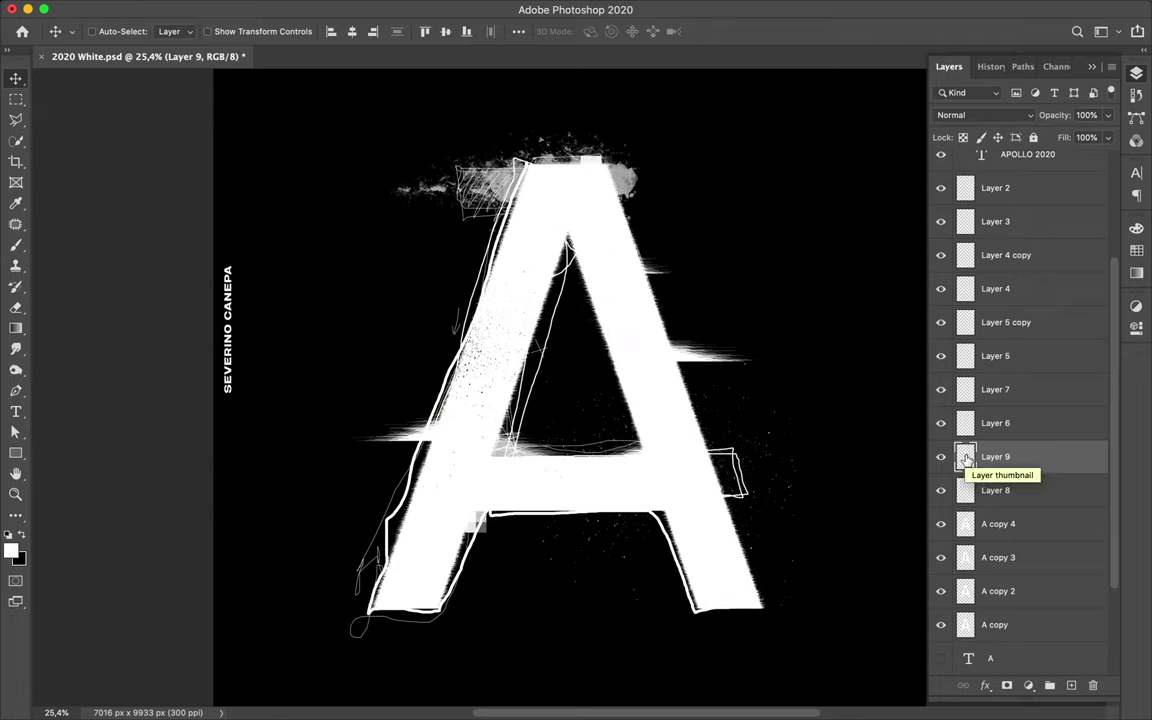
Step down through Layer 8 and the A copy layers to the A copy layer and clear the selection.
click(965, 490)
click(968, 523)
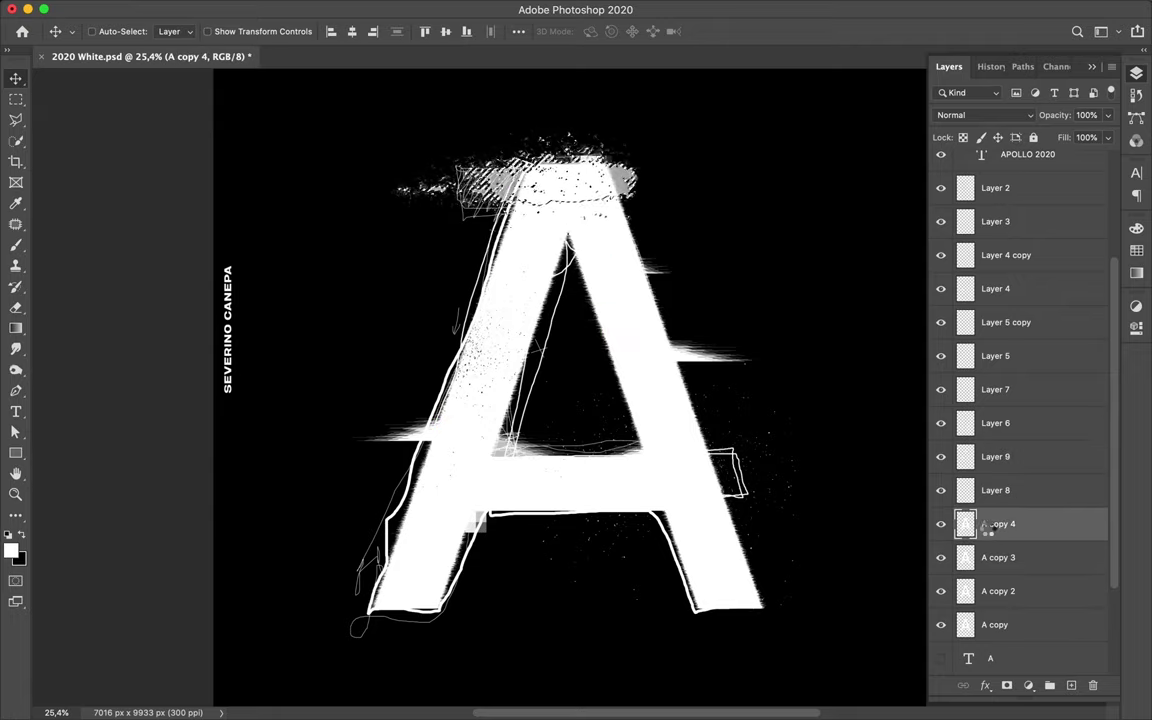
click(1040, 560)
click(1049, 594)
click(1039, 622)
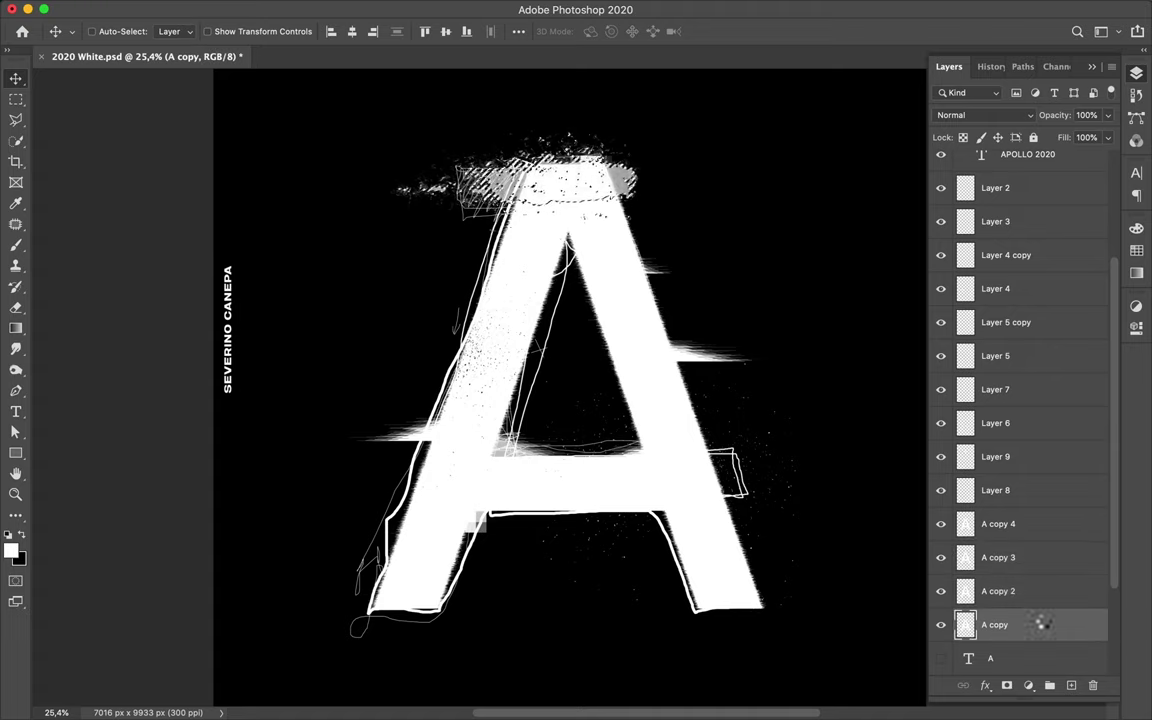
key(m)
click(297, 201)
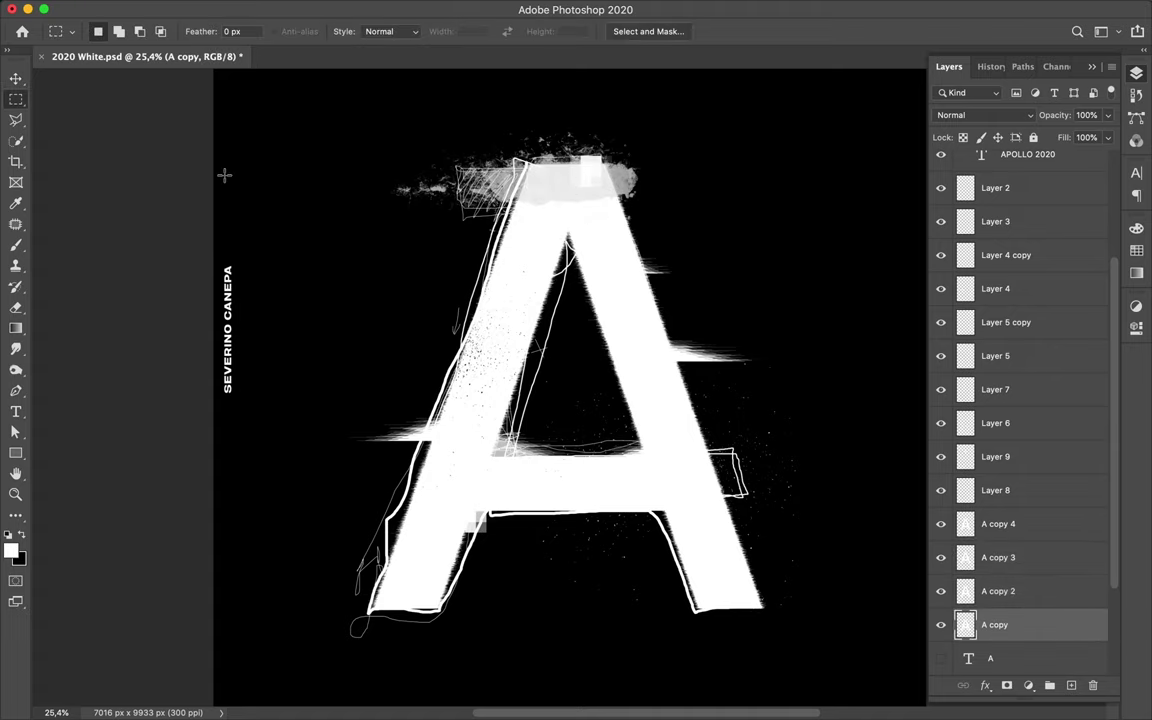
Add a new layer above Layer 5 and stamp a white grunge splatter left of the A.
click(995, 355)
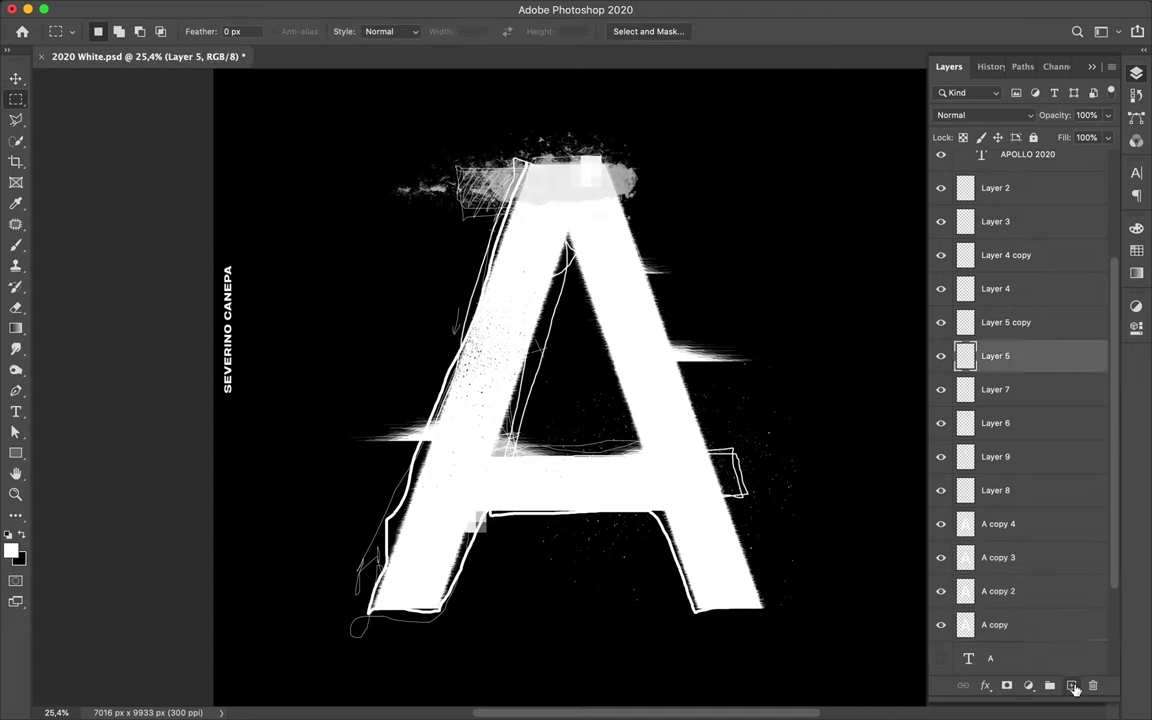
click(1071, 685)
key(b)
click(105, 31)
click(87, 383)
click(342, 280)
Scale the splatter to 51.87%, rotate it and place it along the A's lower right leg.
click(15, 78)
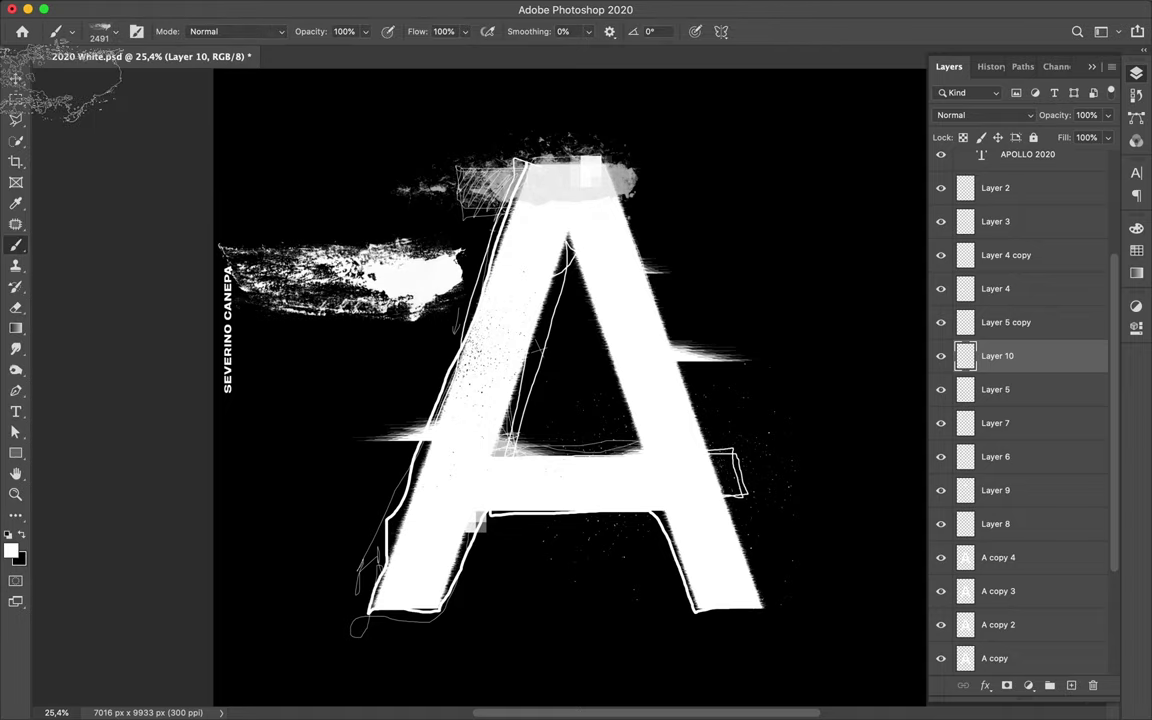
key(ctrl+t)
mouse_move(218, 237)
mouse_down()
mouse_move(337, 250)
mouse_move(365, 300)
mouse_up()
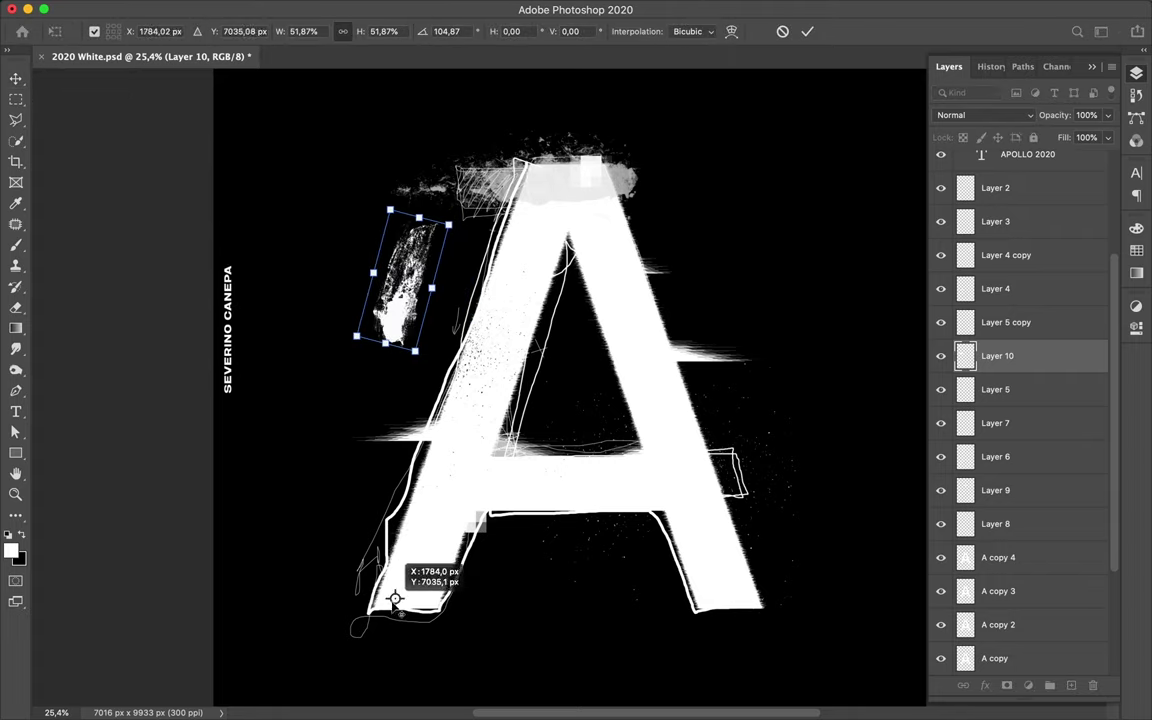
drag(399, 538, 736, 581)
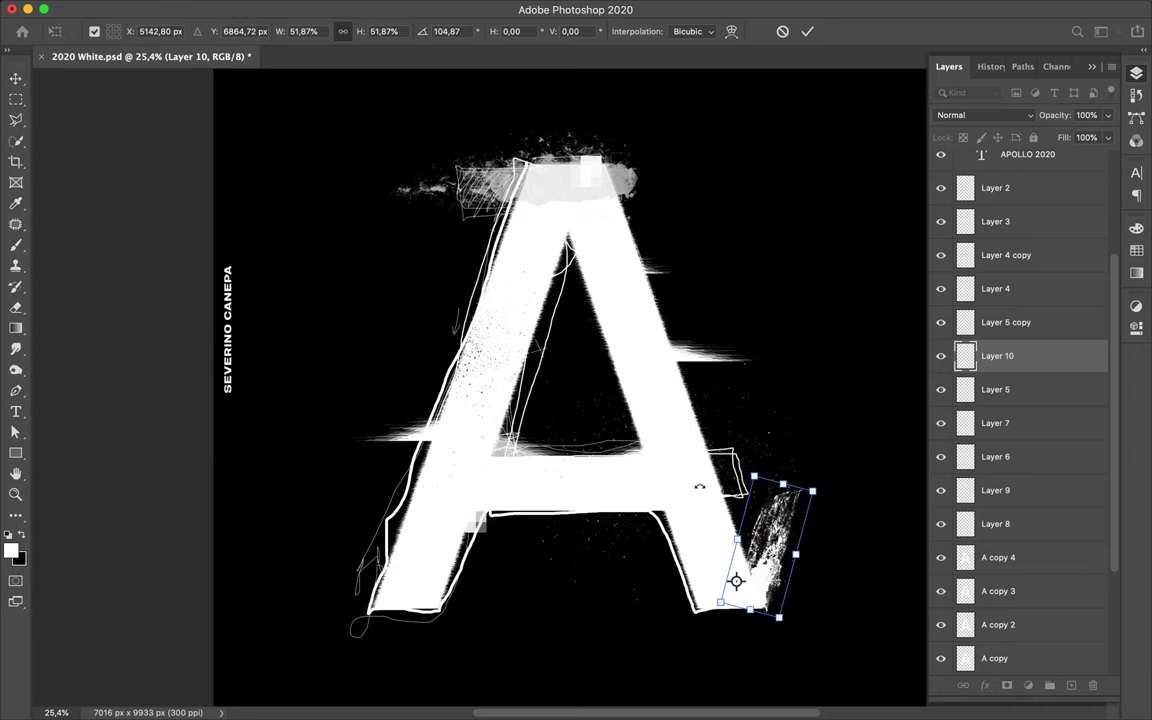
drag(745, 511, 712, 476)
drag(748, 556, 752, 578)
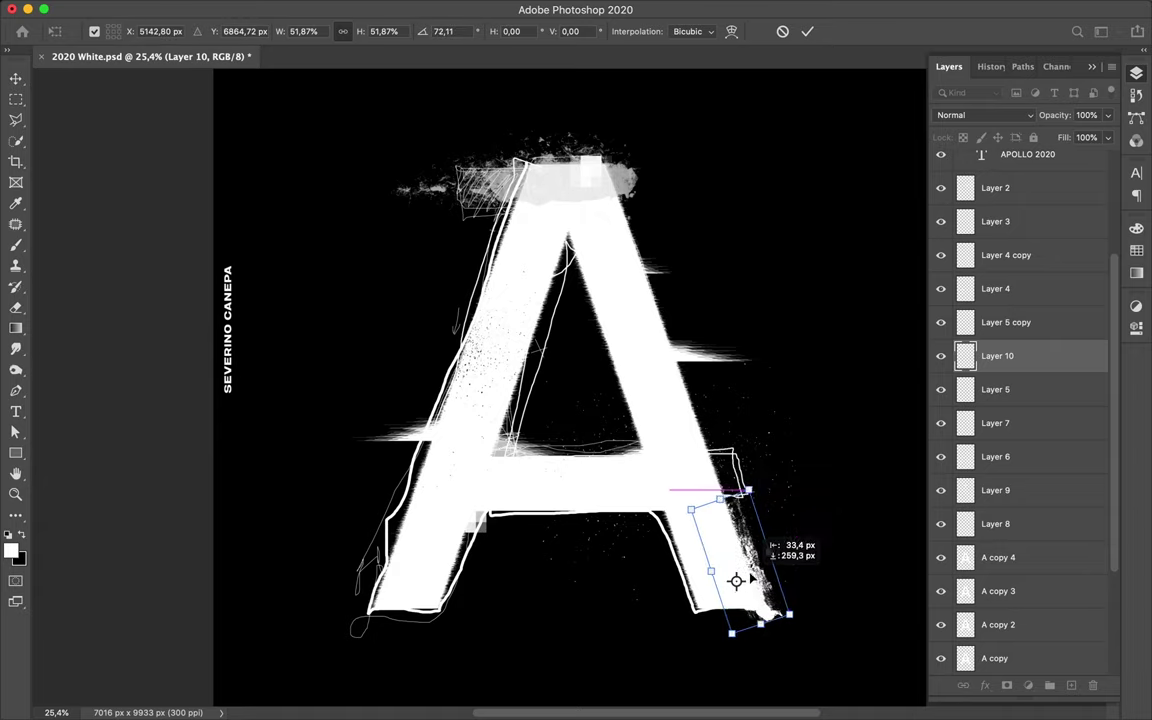
key(Return)
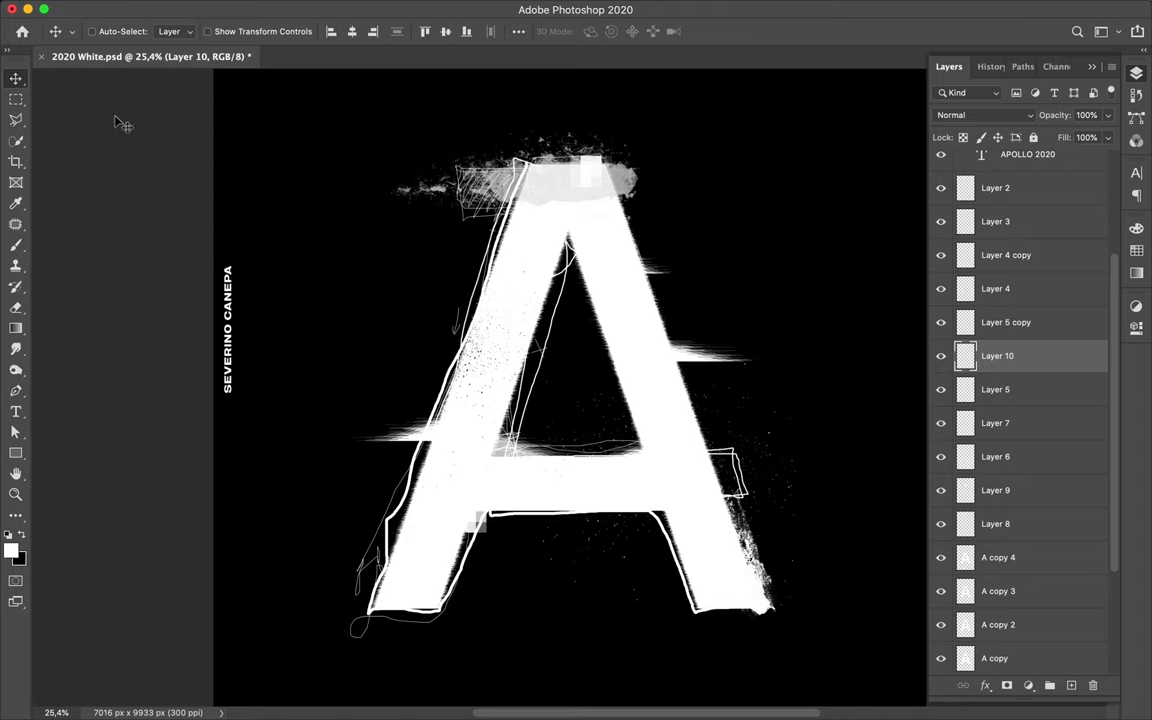
Add Layer 11 above Layer 10 and stamp a white scribble inside the A with 1063 px stroke brush 3.
key(b)
key(ctrl+alt+shift+n)
click(113, 31)
scroll(105, 222, up, 2)
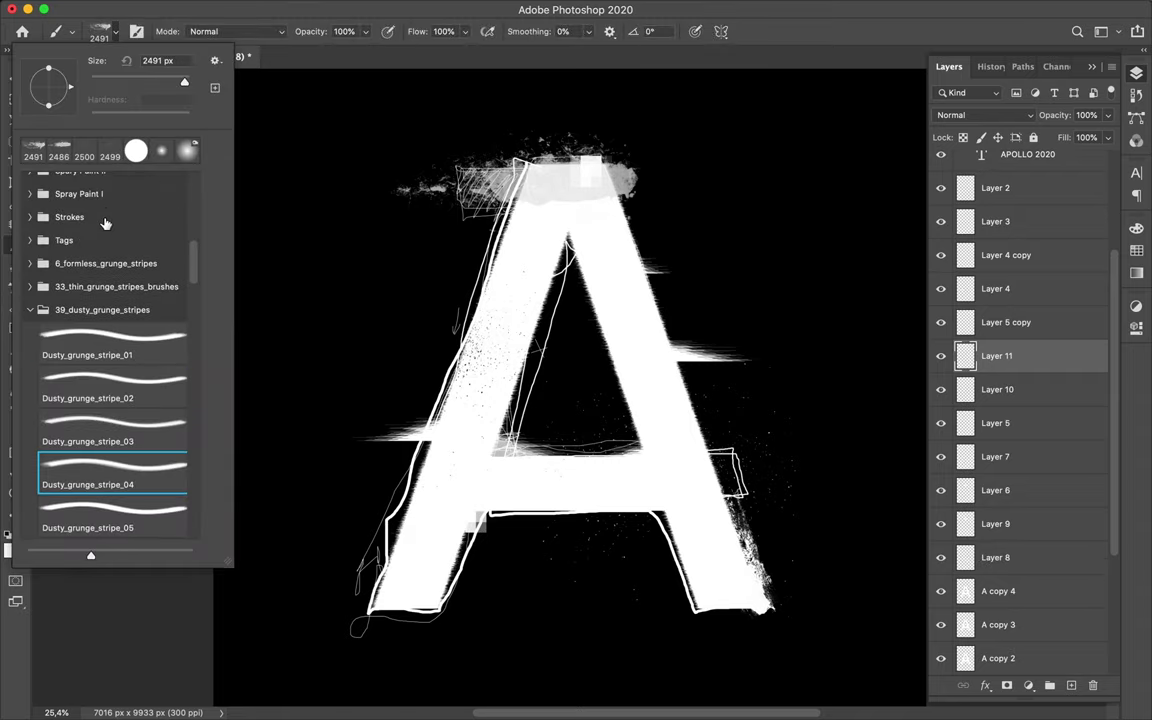
click(105, 222)
click(105, 222)
key(period)
key(period)
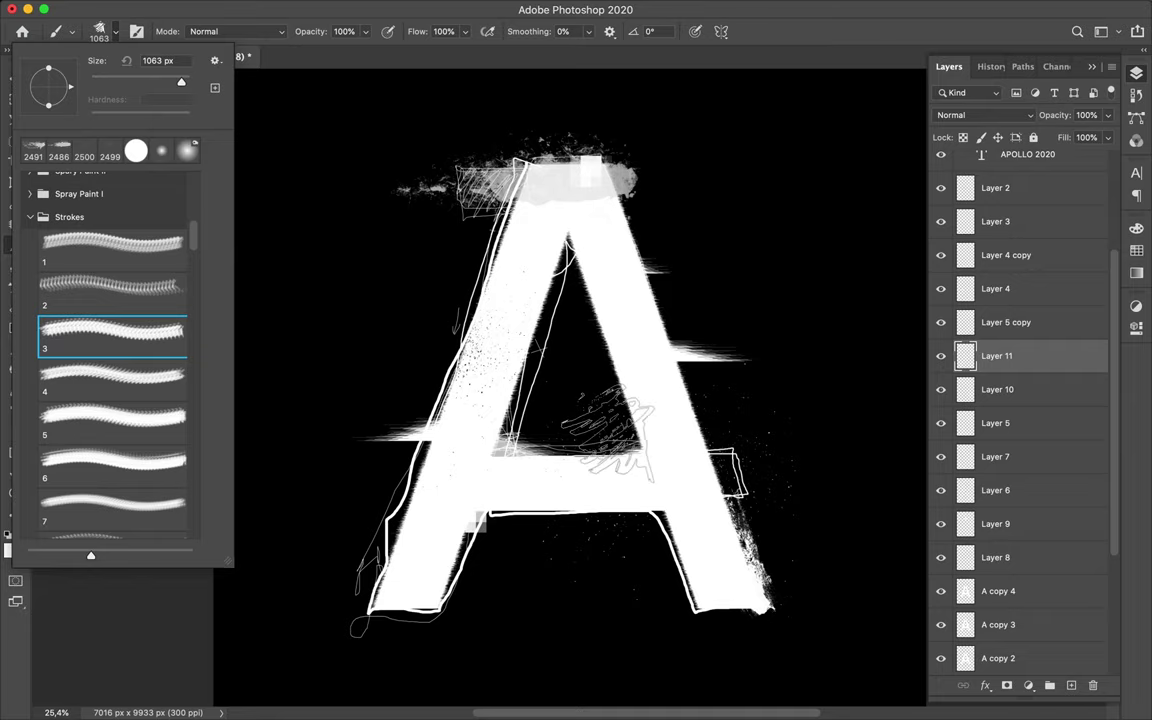
click(597, 417)
Try stroke brush 4 and Spray Paint I brush 1, then set black paint and a 92 px size.
click(101, 31)
click(112, 376)
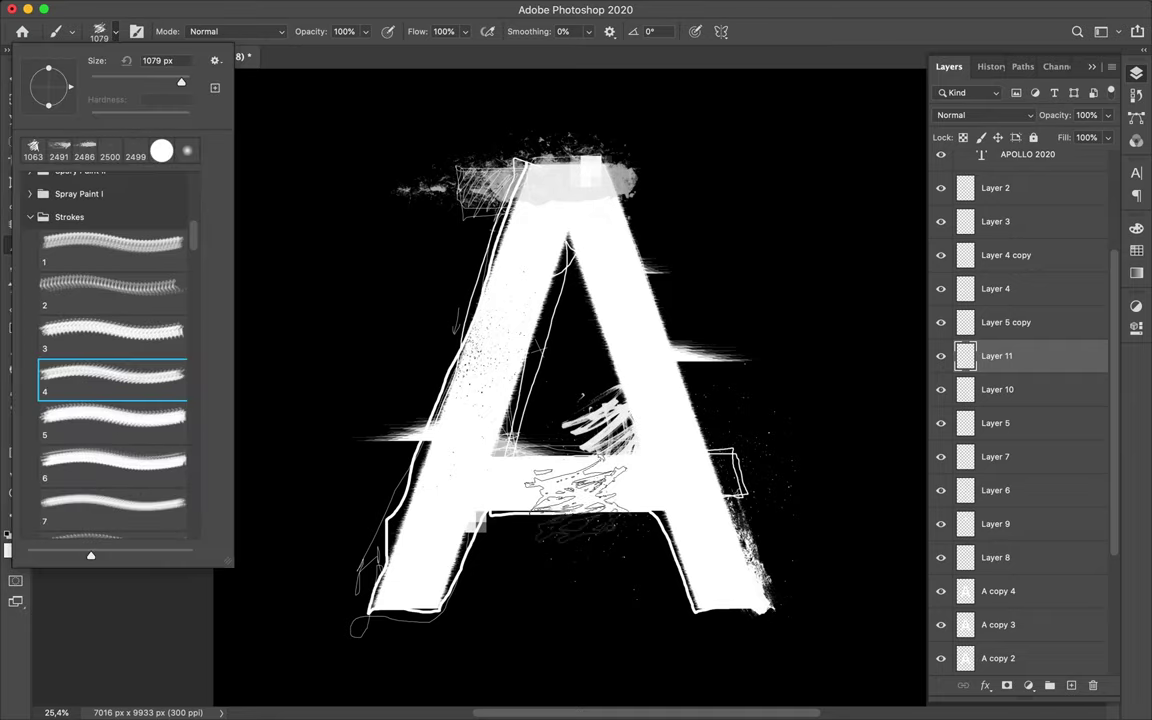
key(Escape)
click(101, 31)
scroll(110, 300, up, 5)
click(112, 305)
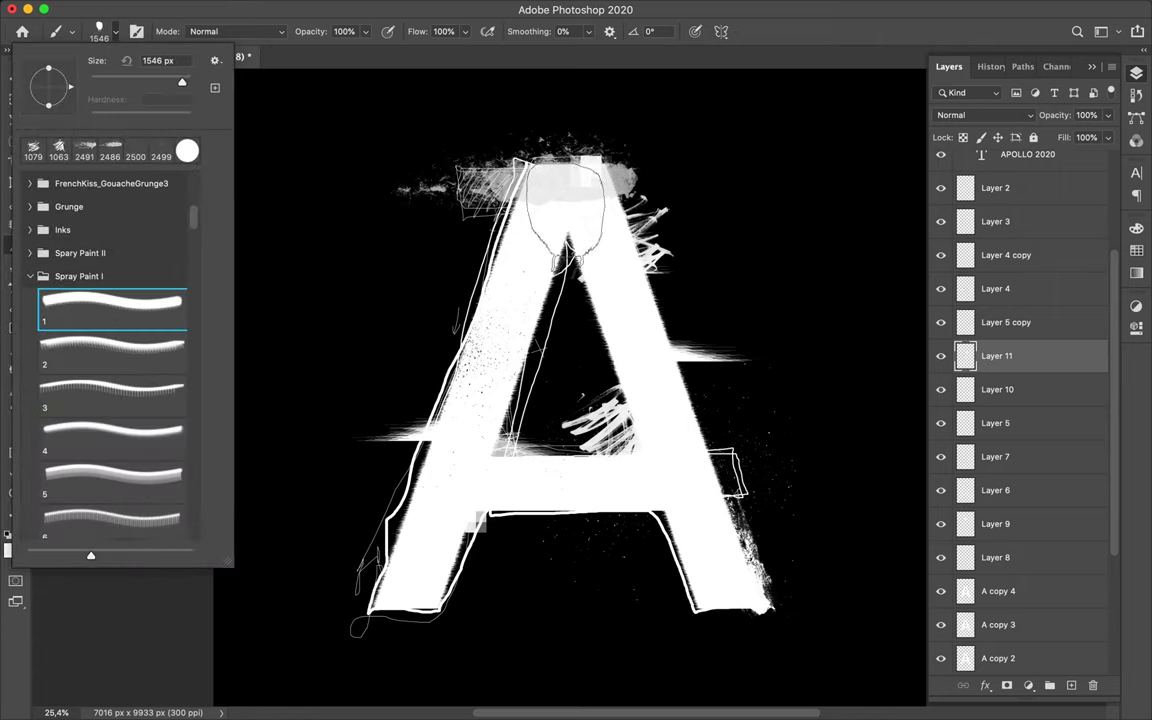
key(Escape)
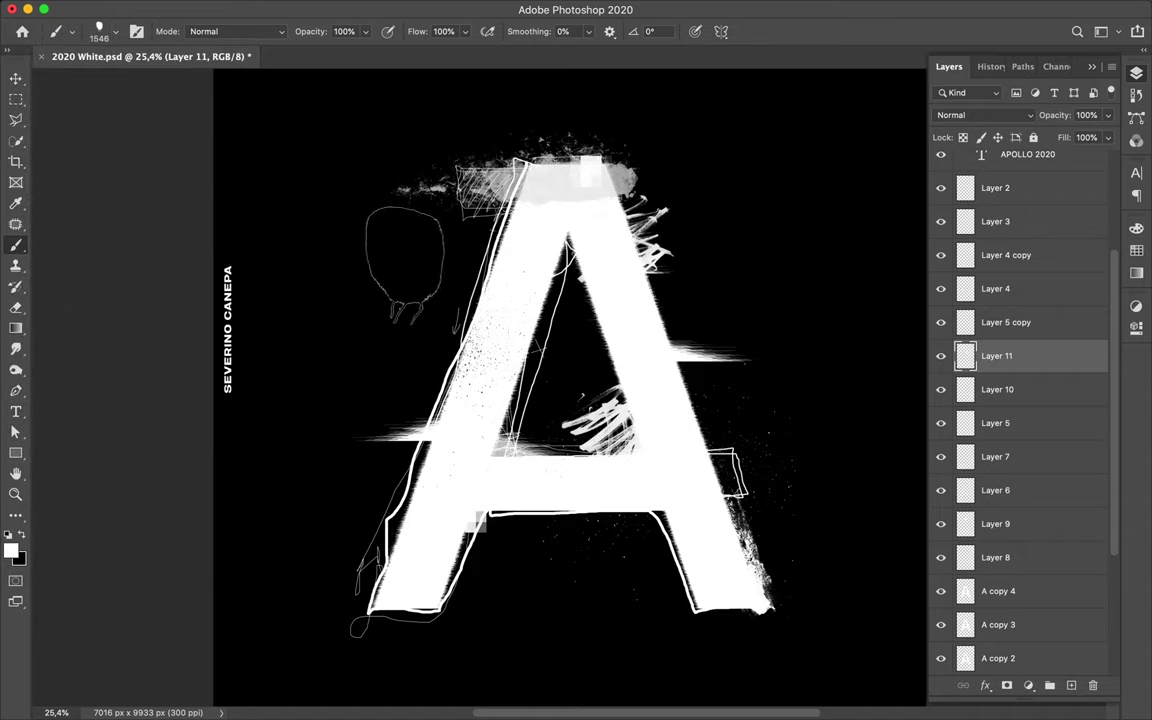
click(21, 534)
click(101, 31)
double_click(140, 55)
text(92)
key(Return)
Choose ink brush 5 from the Inks set and add a new empty layer above Layer 11.
click(106, 31)
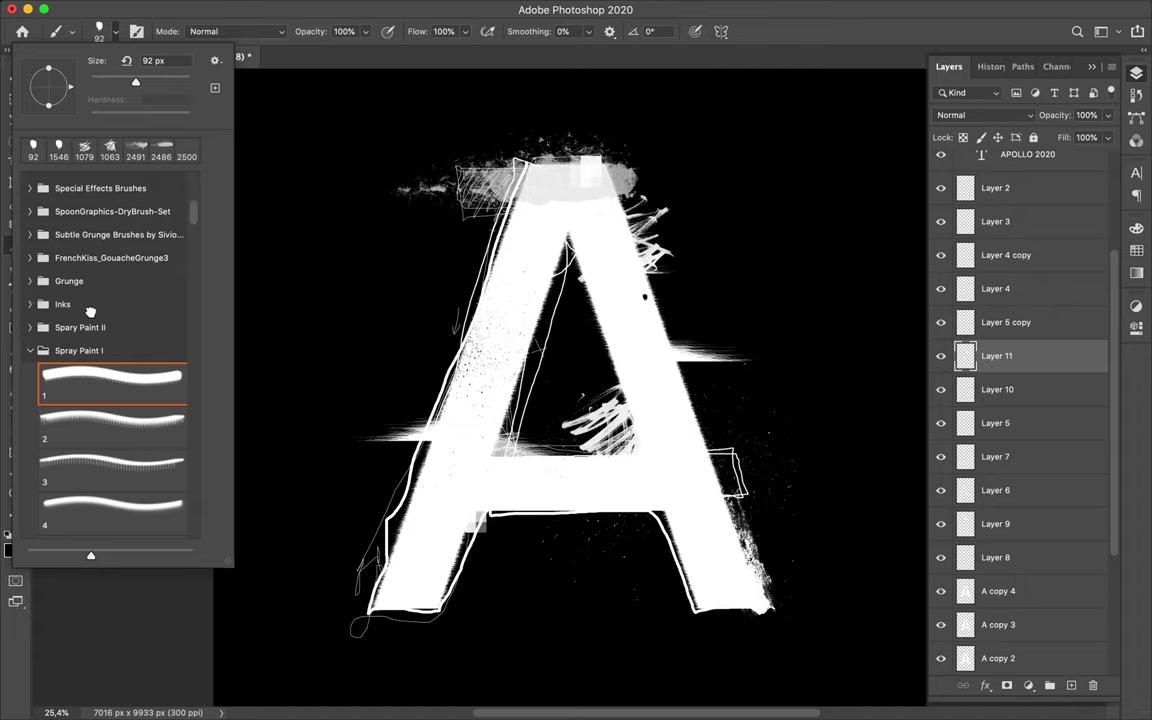
click(111, 306)
click(95, 335)
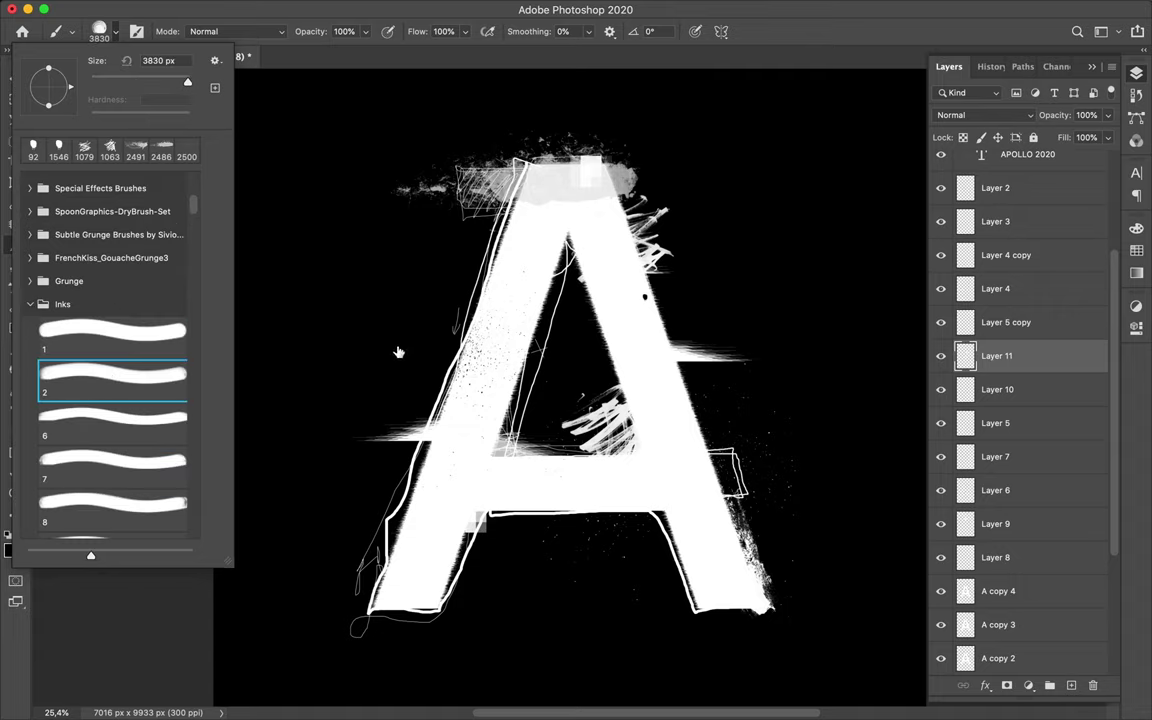
key(period)
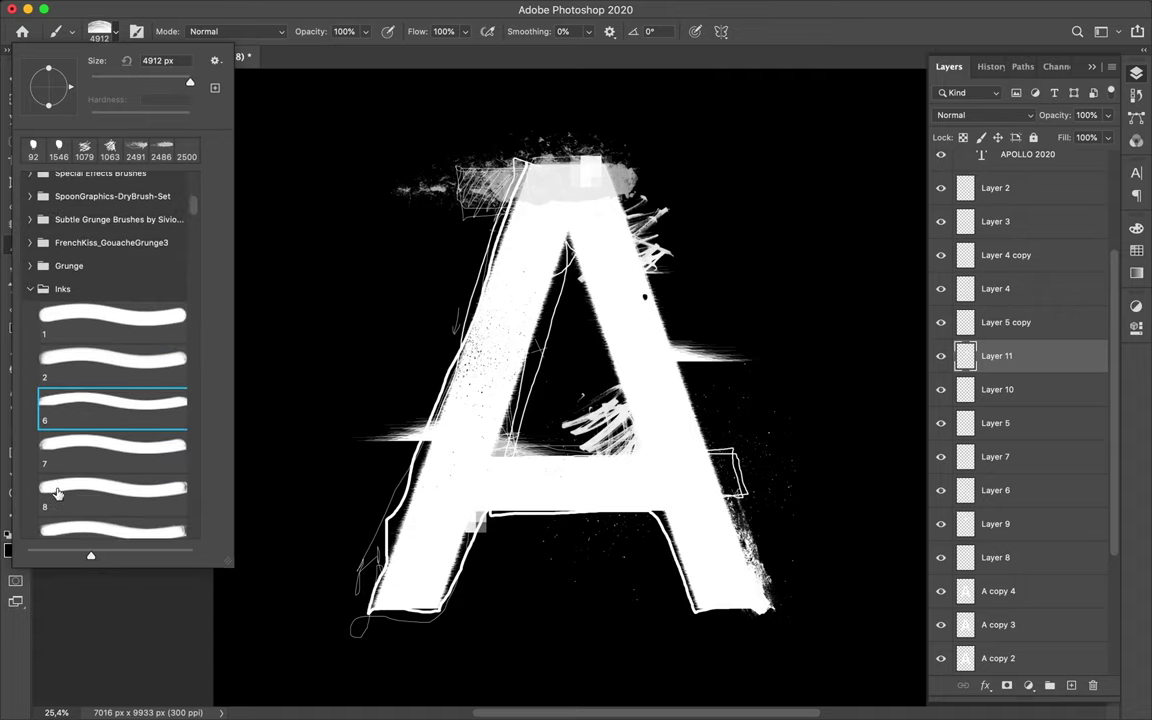
scroll(102, 430, down, 3)
click(102, 415)
scroll(102, 415, down, 2)
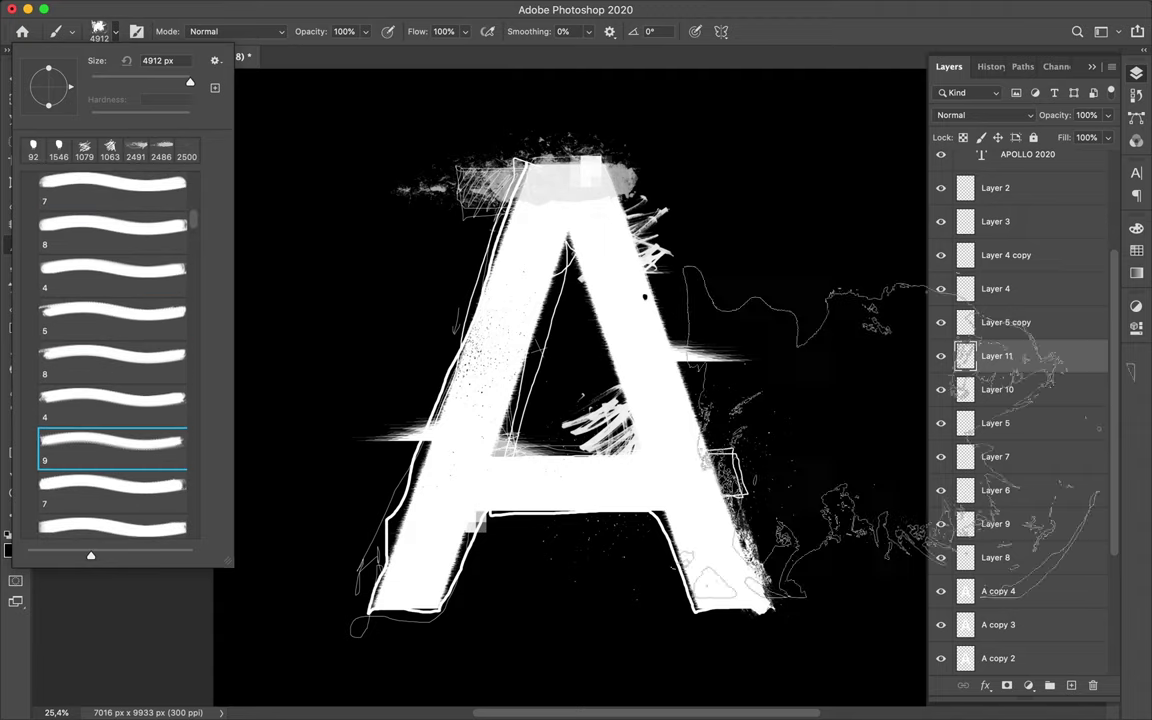
key(ctrl+shift+alt+n)
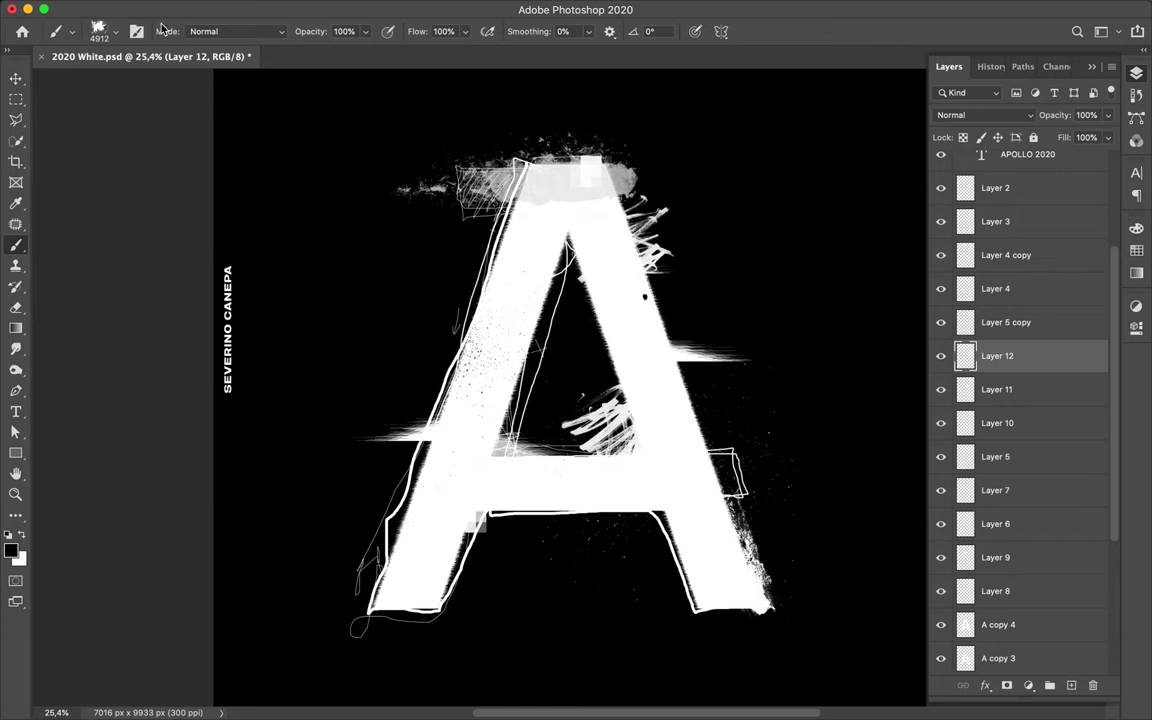
Reduce the brush size, pick a large texture brush and stamp grey texture onto the A's leg.
click(115, 31)
drag(160, 83, 186, 84)
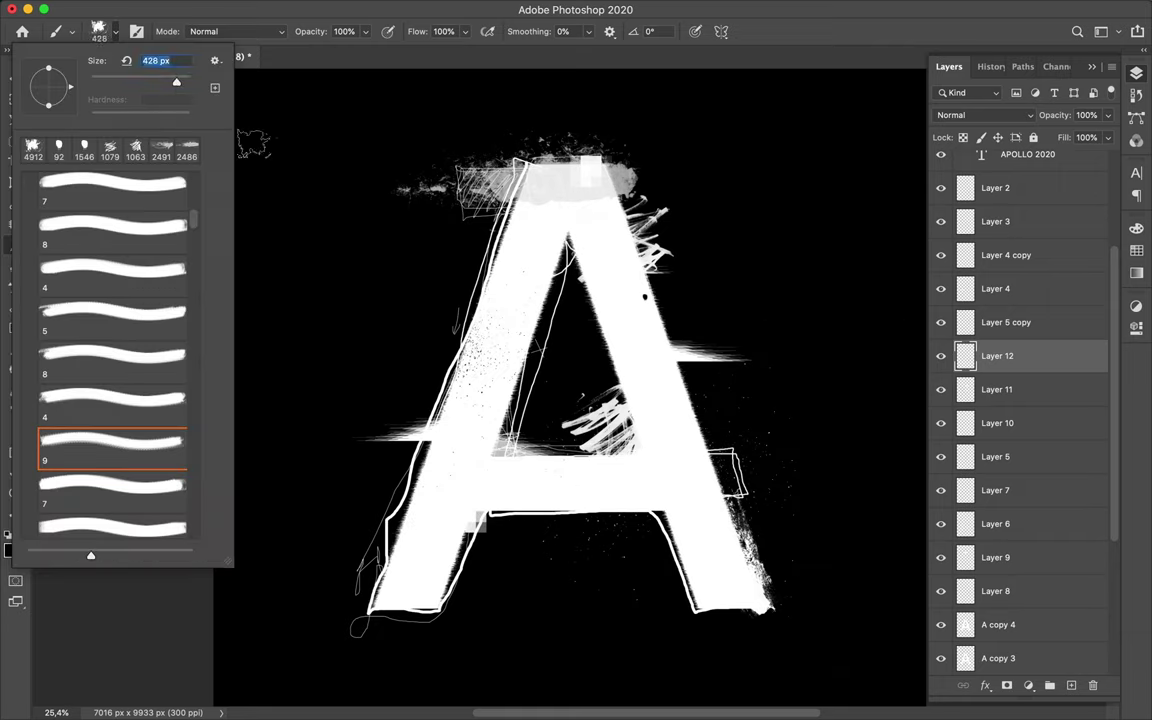
text(1400)
key(Return)
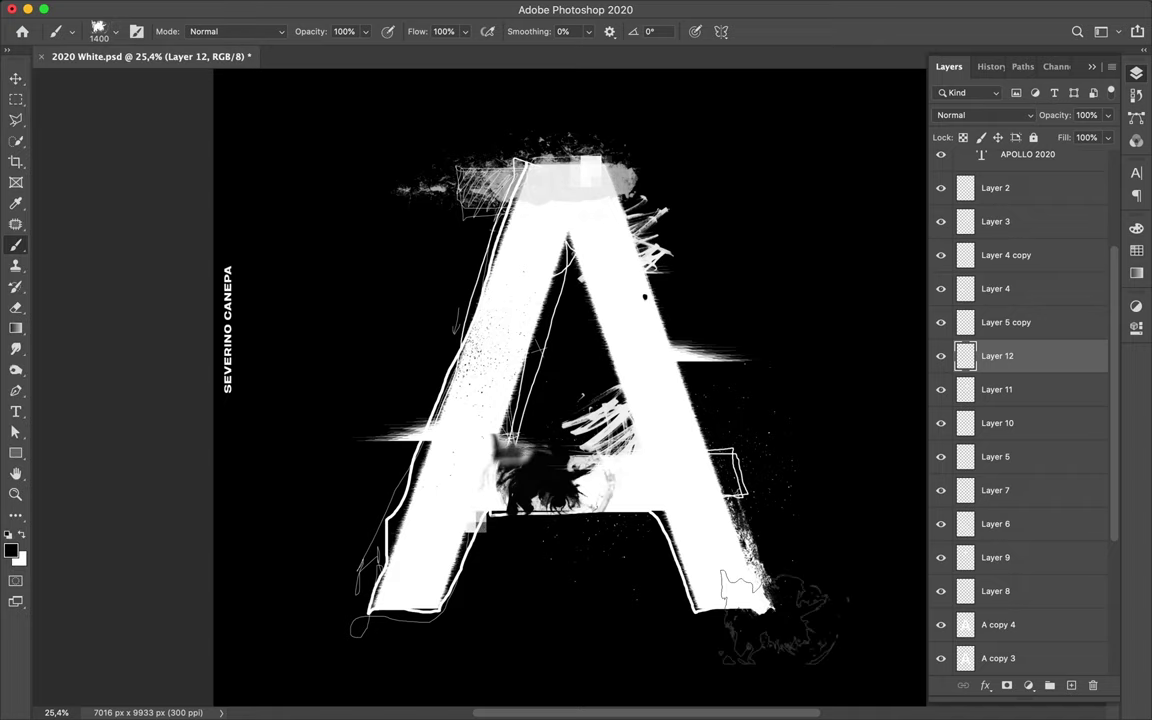
click(115, 31)
scroll(118, 288, down, 2)
scroll(125, 265, down, 3)
scroll(120, 320, down, 2)
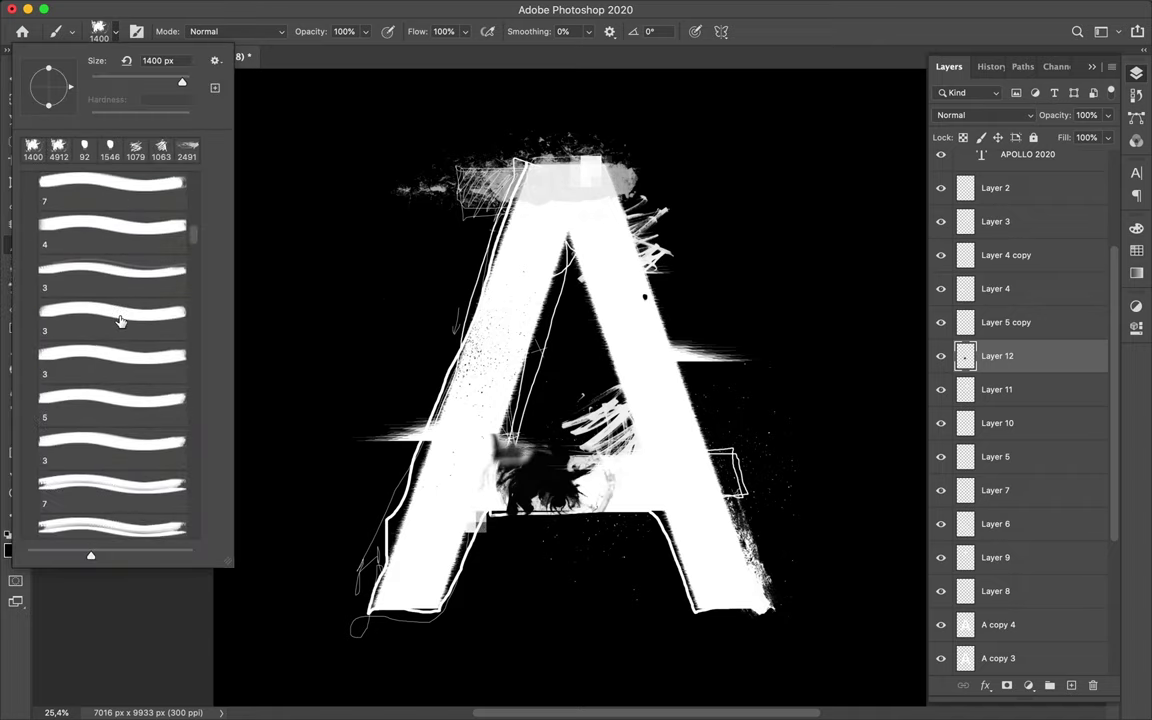
scroll(119, 321, down, 2)
click(106, 432)
scroll(106, 420, down, 2)
scroll(106, 400, down, 2)
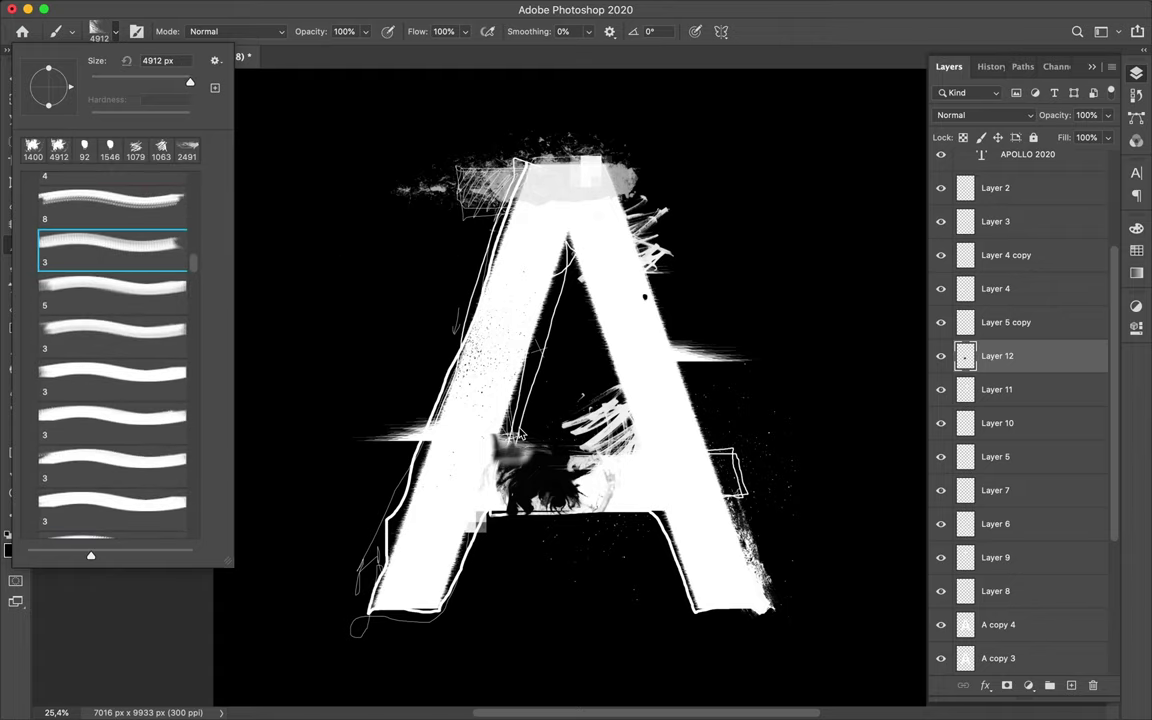
click(700, 480)
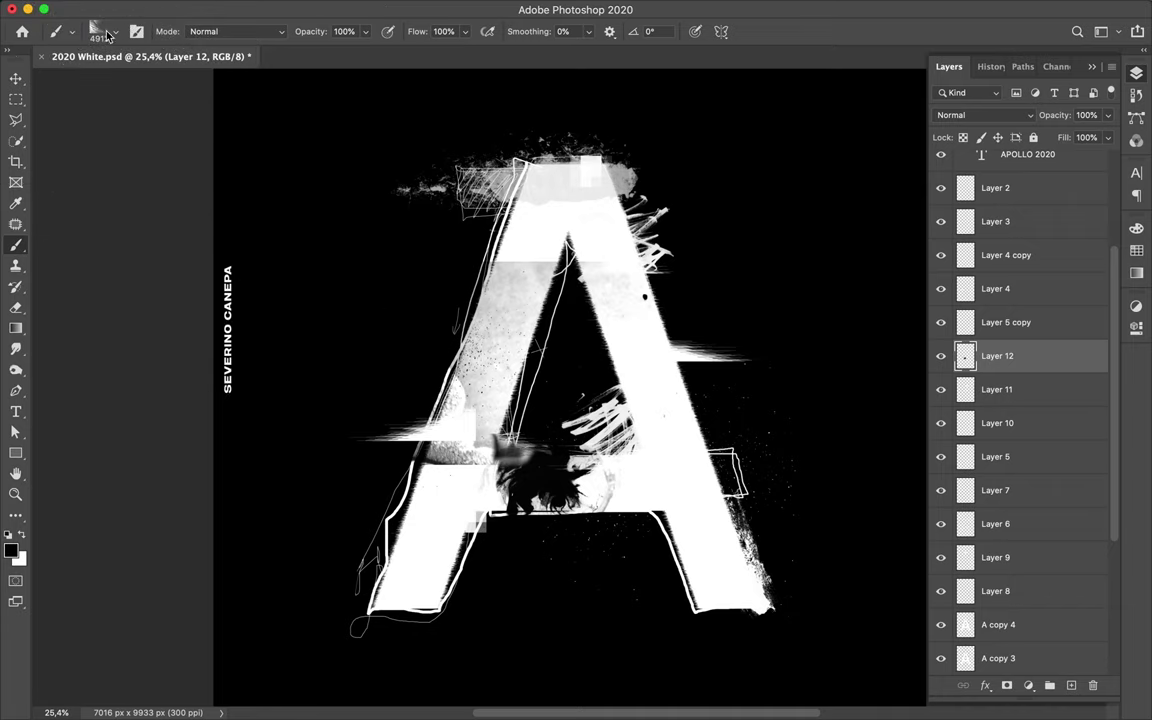
Stamp a second photo texture higher on the A, then put Layer 12 into a new group.
click(100, 31)
click(120, 283)
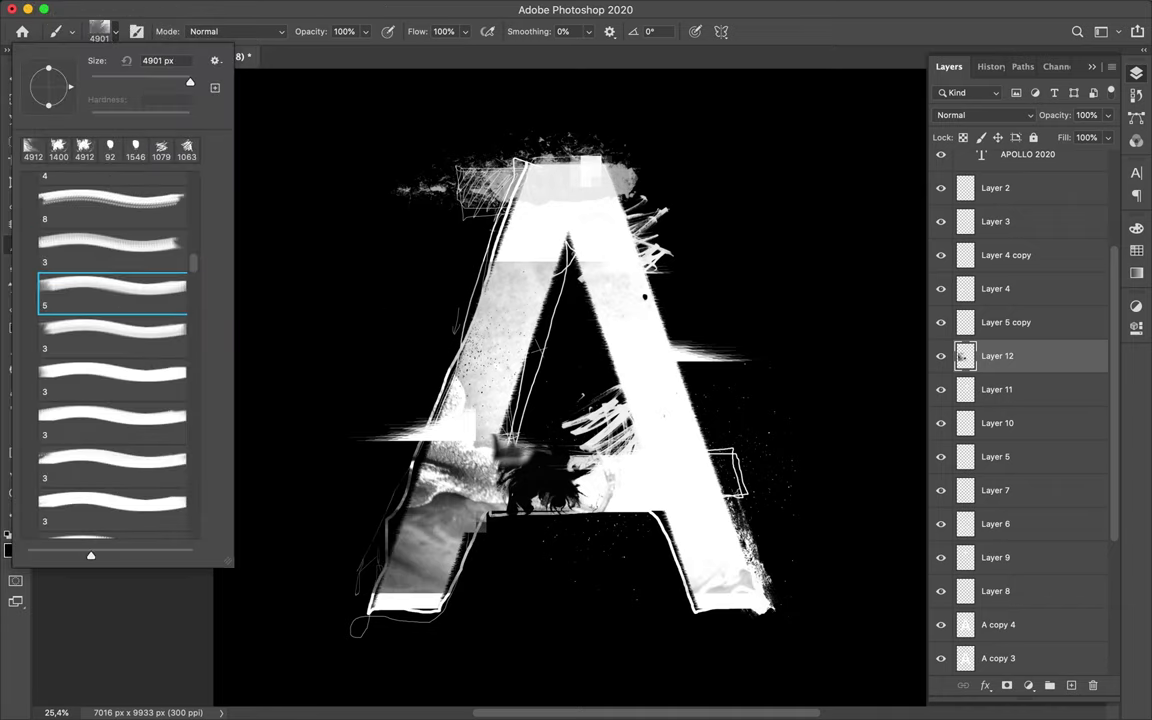
click(700, 230)
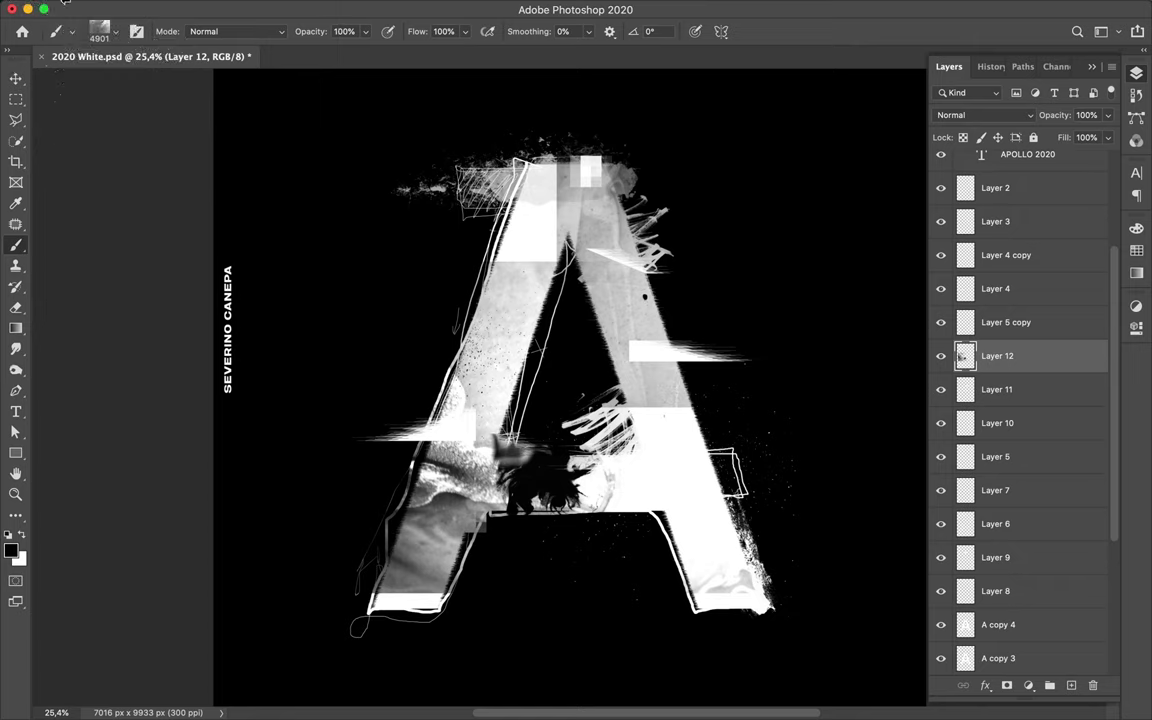
key(v)
key(ctrl+g)
Move Layer 3 below Layer 4, then move Layer 4 into Group 1.
drag(995, 221, 1015, 401)
drag(995, 255, 1000, 358)
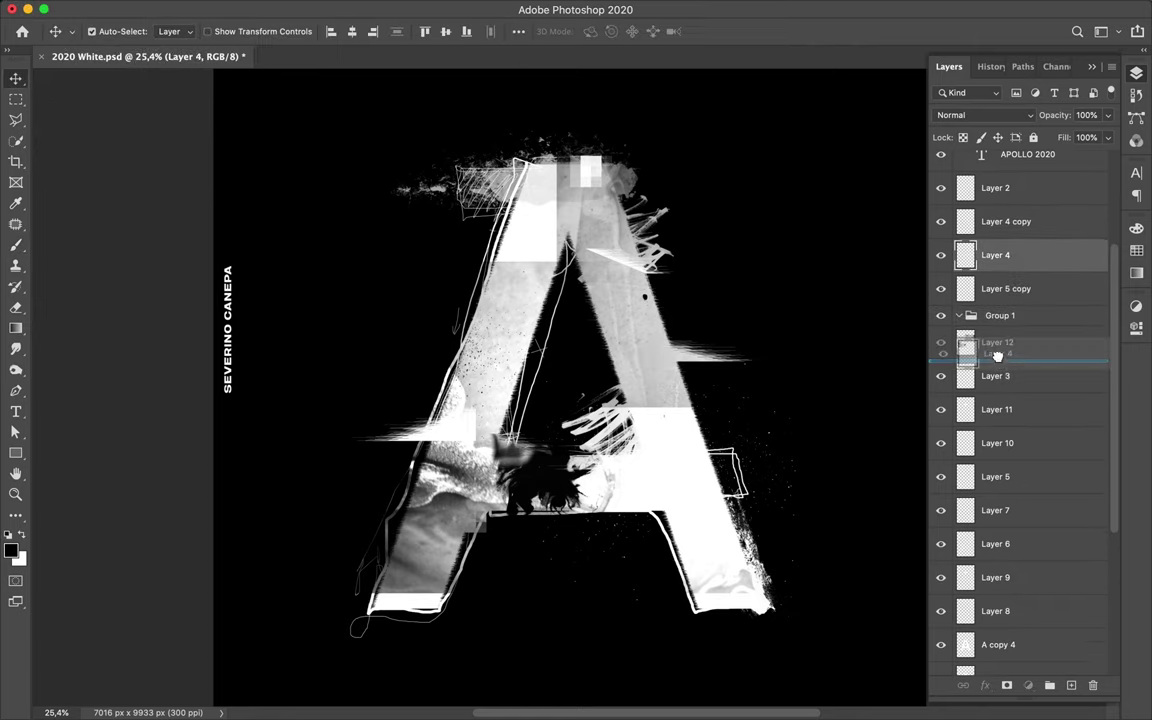
scroll(519, 365, down, 1)
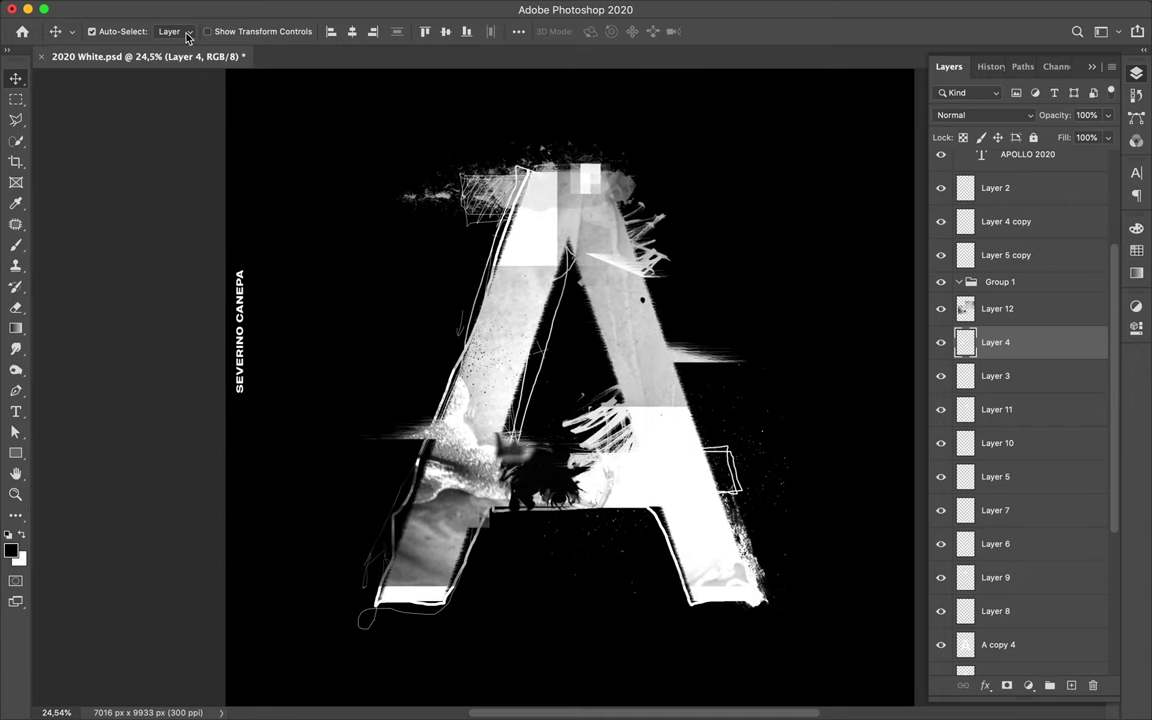
Select textured brush 7 at 3388 px from the brush presets.
key(b)
click(105, 31)
scroll(130, 327, down, 2)
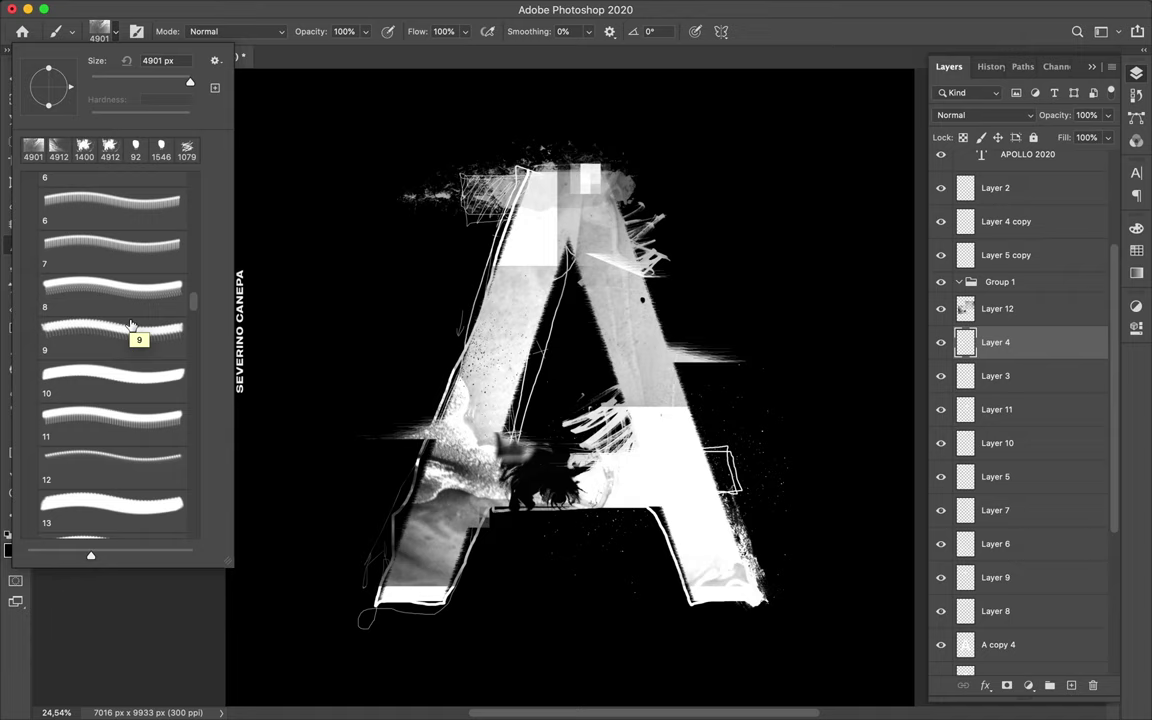
scroll(130, 327, down, 2)
scroll(135, 300, down, 2)
click(128, 226)
click(112, 440)
click(750, 370)
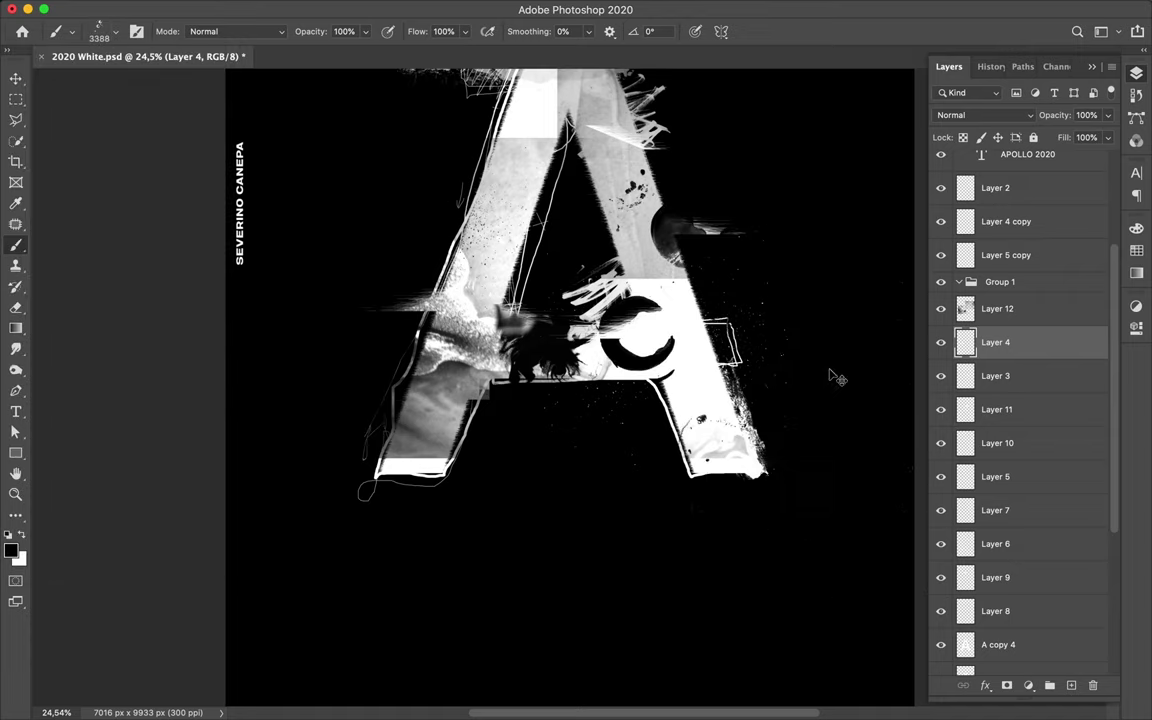
Choose the Subtle Grunge 10 brush, then move Layer 4 copy below Layer 3.
scroll(835, 376, up, 3)
click(105, 31)
scroll(124, 370, up, 10)
click(30, 185)
click(30, 206)
scroll(86, 446, down, 3)
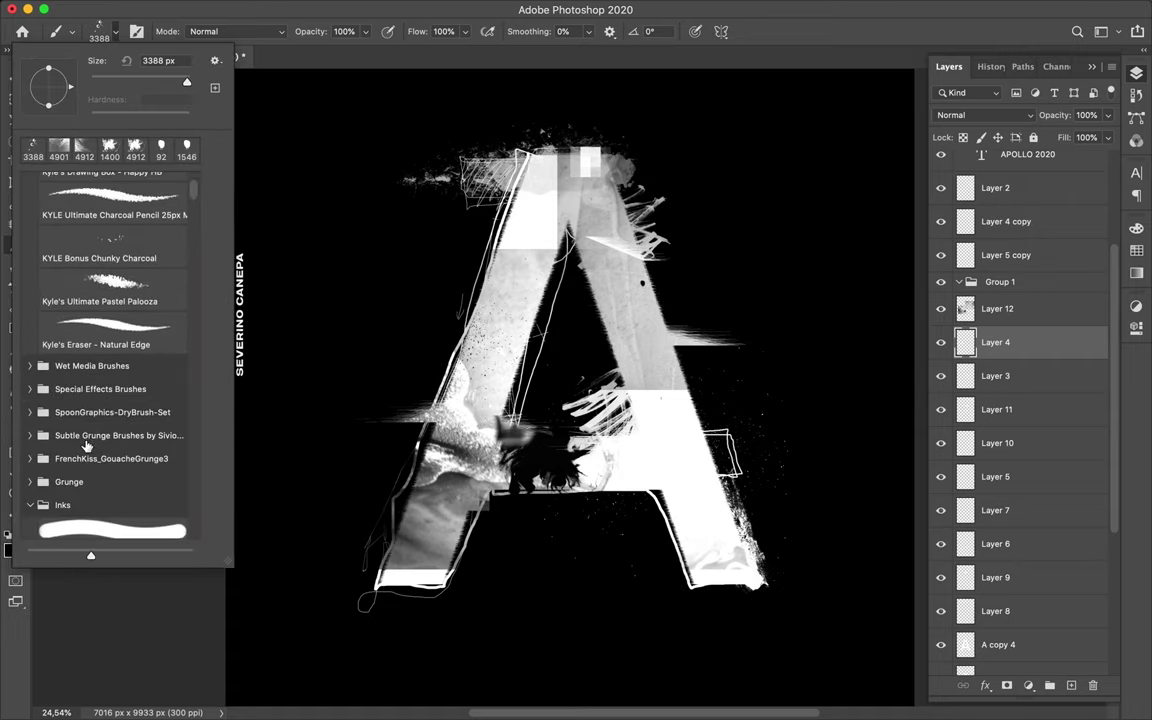
click(30, 435)
scroll(98, 300, down, 3)
click(91, 344)
key(Return)
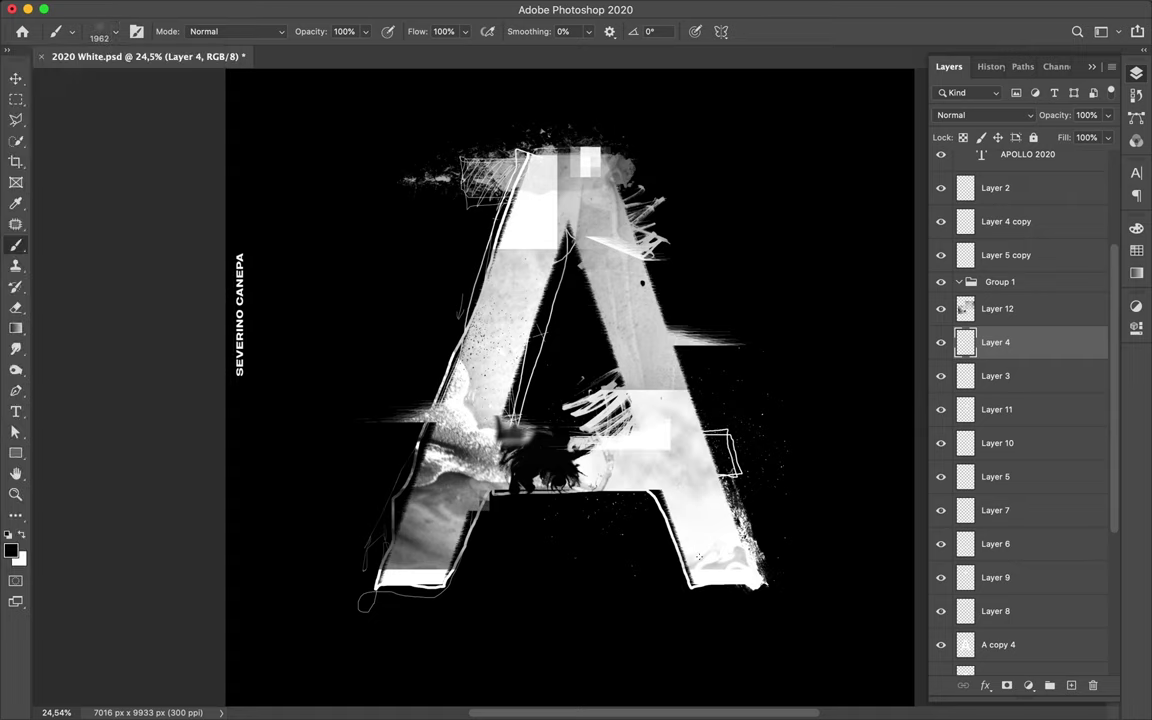
key(v)
drag(1006, 221, 977, 392)
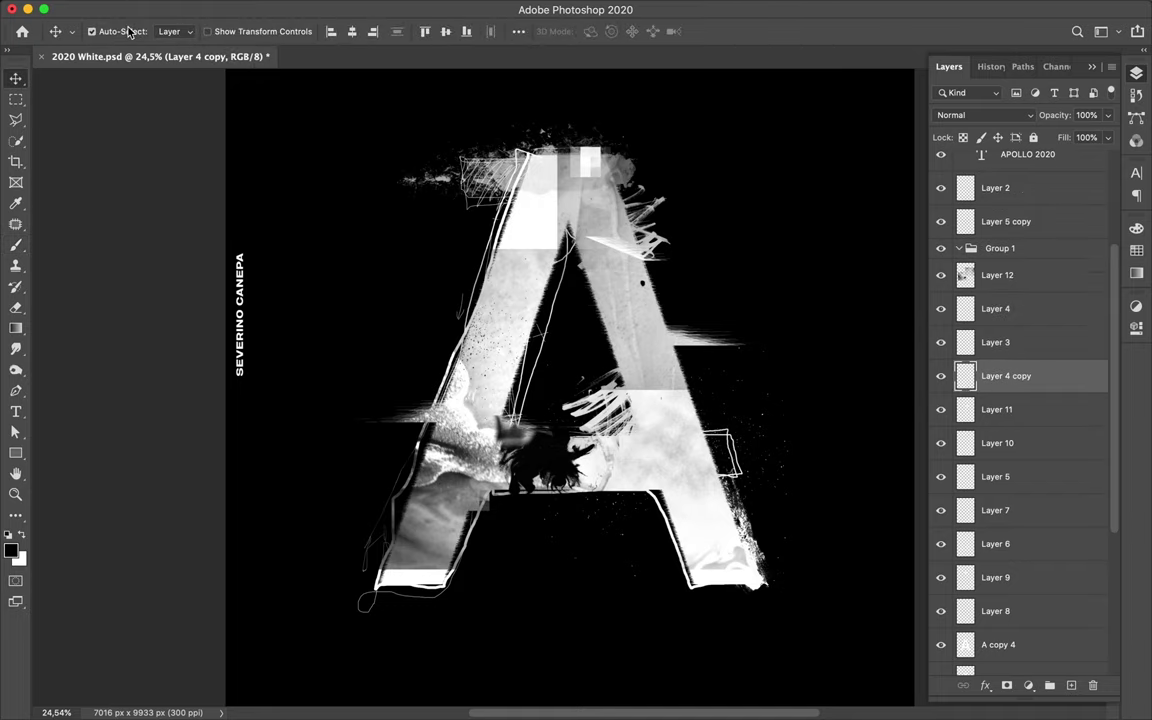
Switch the painting colour to white and paint a faint grunge smudge left of the A.
key(b)
click(115, 31)
key(Return)
key(x)
click(400, 300)
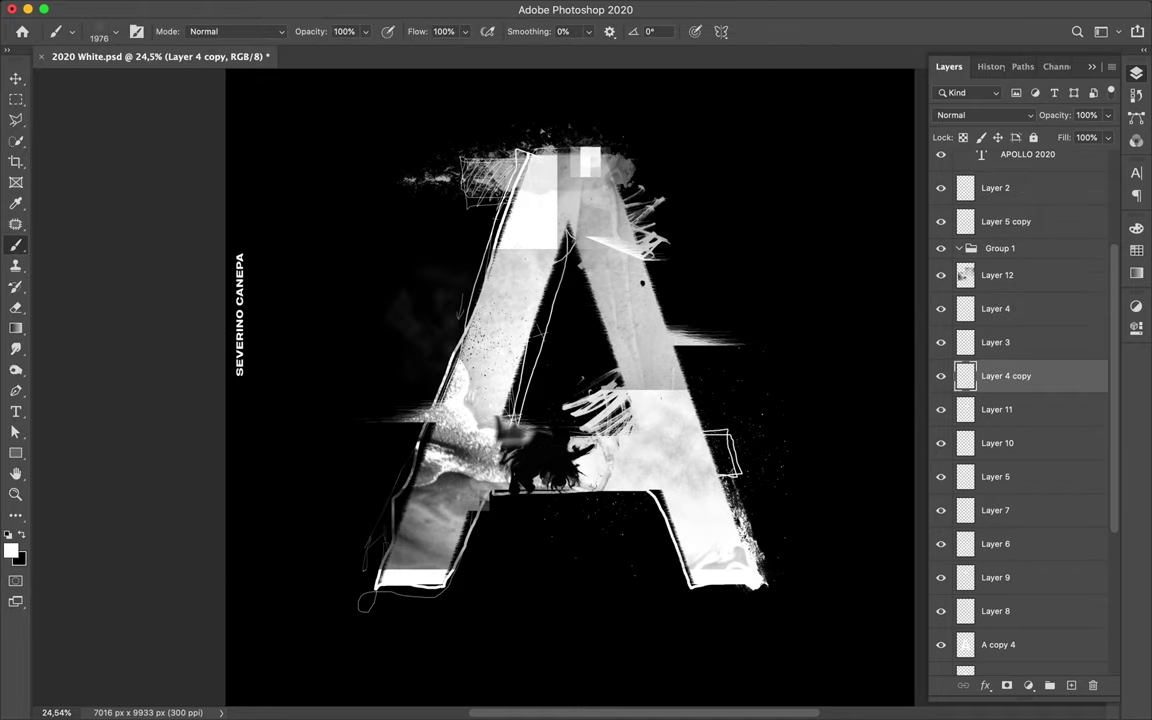
Choose the FrenchKiss_GouacheGrungeNo3_02 brush and add a new layer above Layer 4 copy.
click(115, 31)
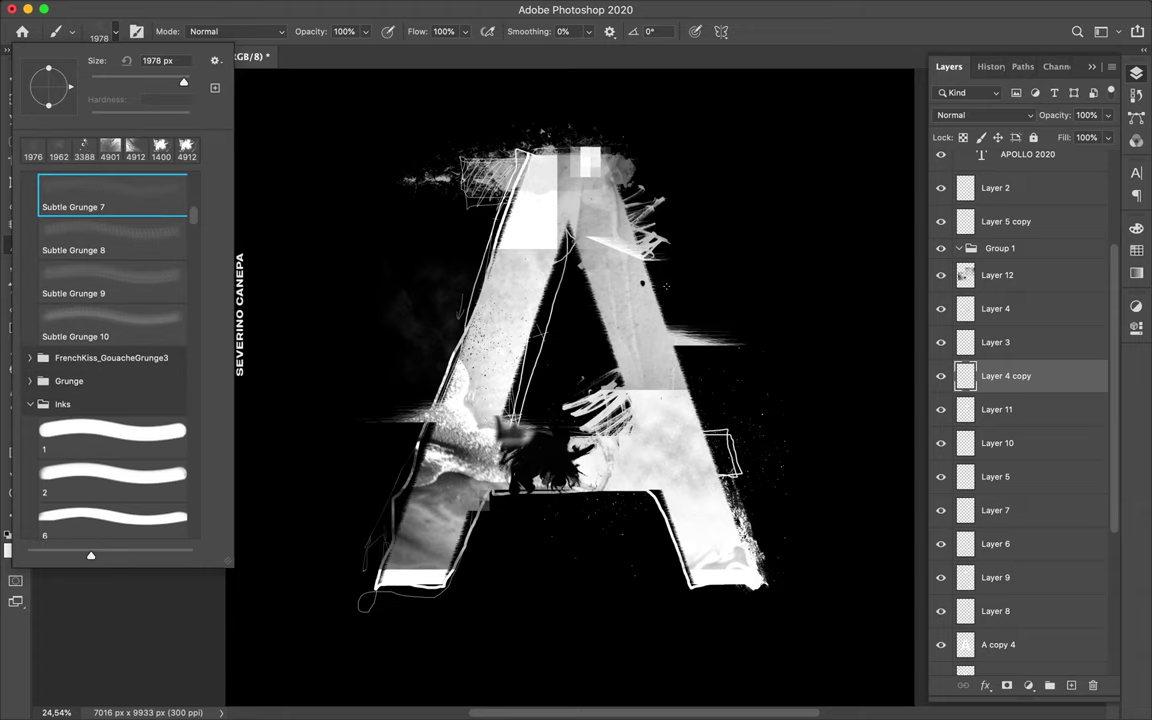
key(Return)
click(115, 31)
click(30, 362)
scroll(105, 343, down, 2)
click(105, 343)
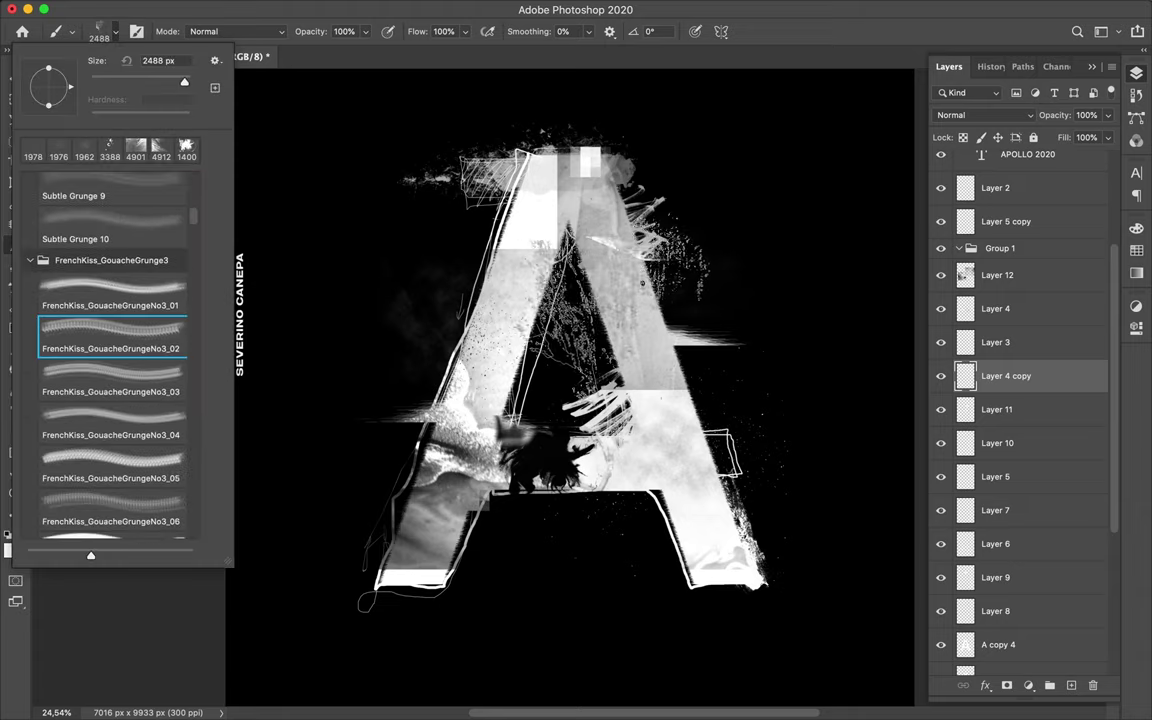
click(1072, 686)
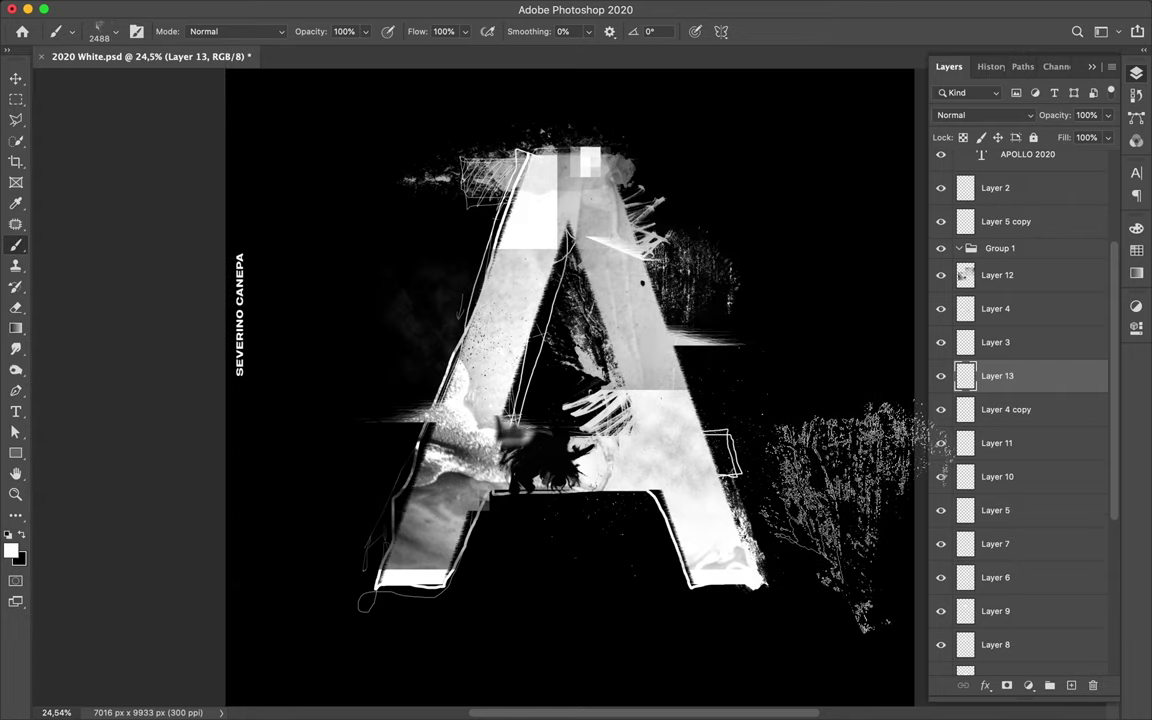
scroll(715, 340, down, 1)
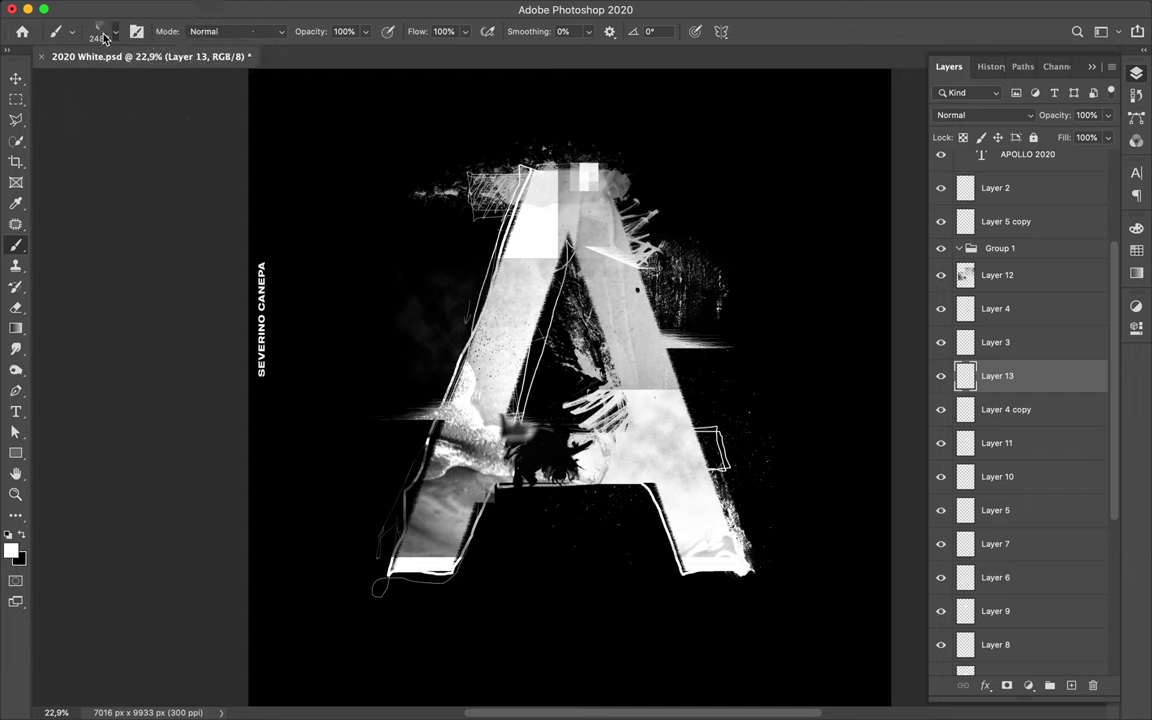
Select the Hard Round brush at 6 px.
click(115, 31)
scroll(97, 277, up, 3)
scroll(97, 277, up, 10)
scroll(90, 220, up, 5)
click(105, 252)
drag(111, 80, 93, 83)
click(440, 232)
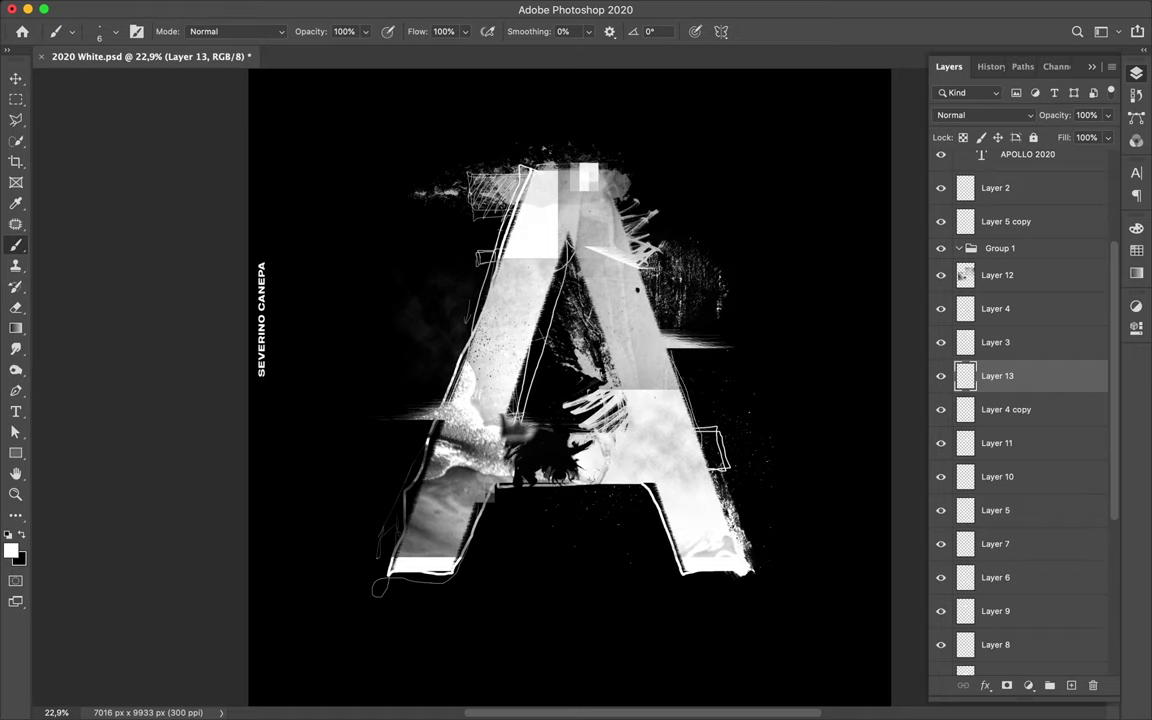
Draw thin white lines down to the small rectangle and across the lower A, undoing a bad scribble.
drag(703, 428, 740, 466)
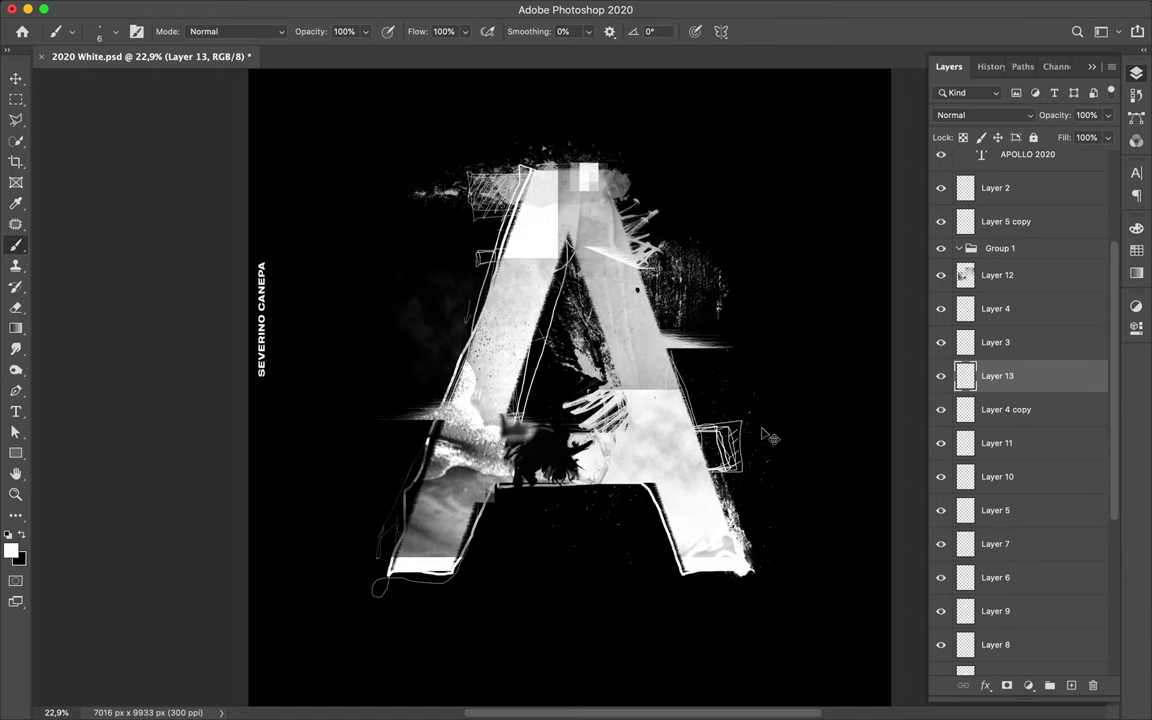
key(ctrl+z)
drag(695, 350, 705, 440)
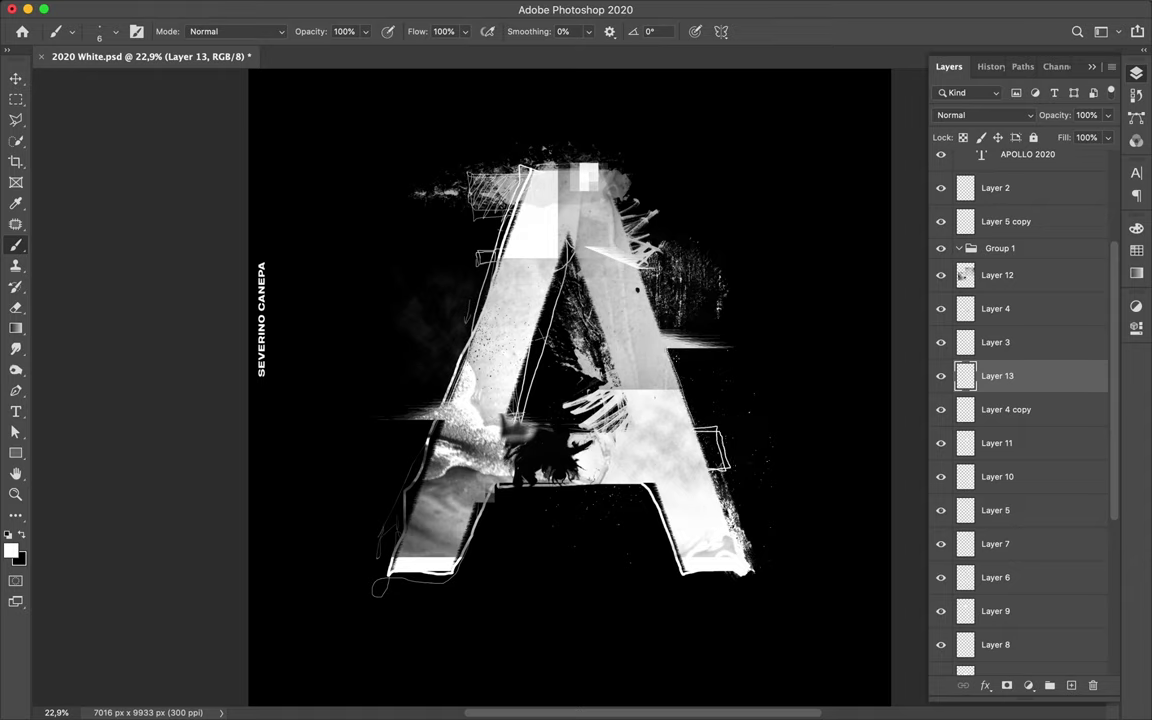
mouse_move(410, 516)
mouse_down()
mouse_move(474, 446)
mouse_move(605, 490)
mouse_move(625, 521)
mouse_up()
Save the poster as 2020 White.psd.
key(cmd+s)
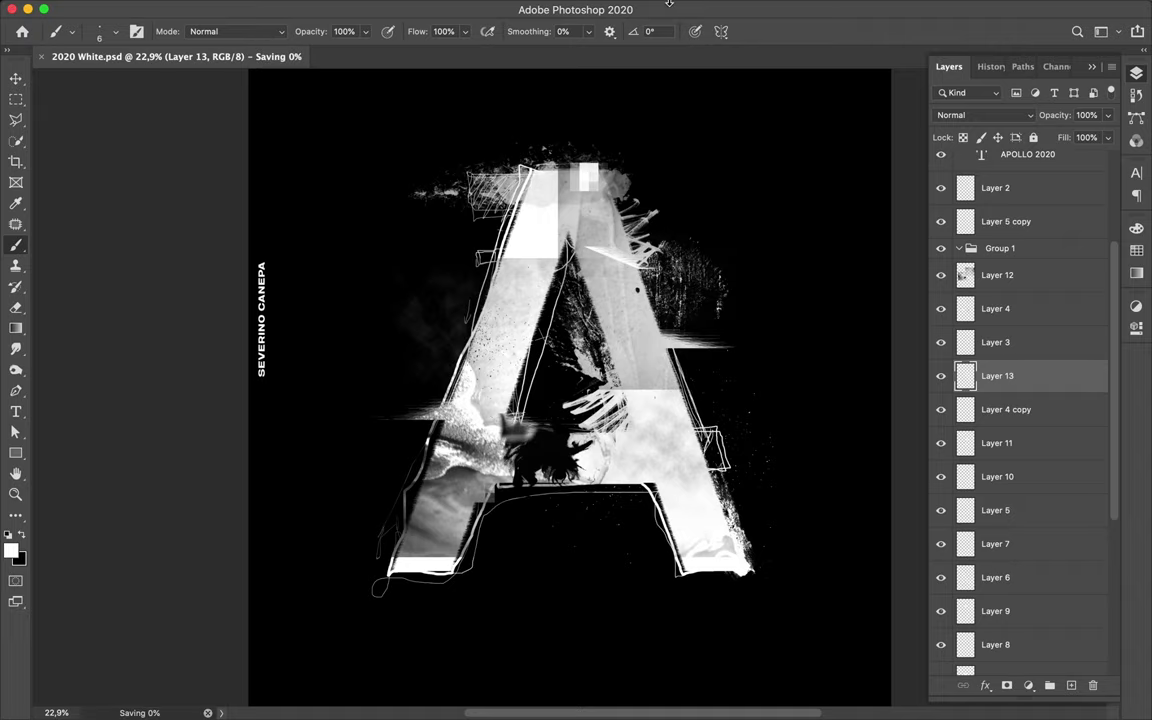